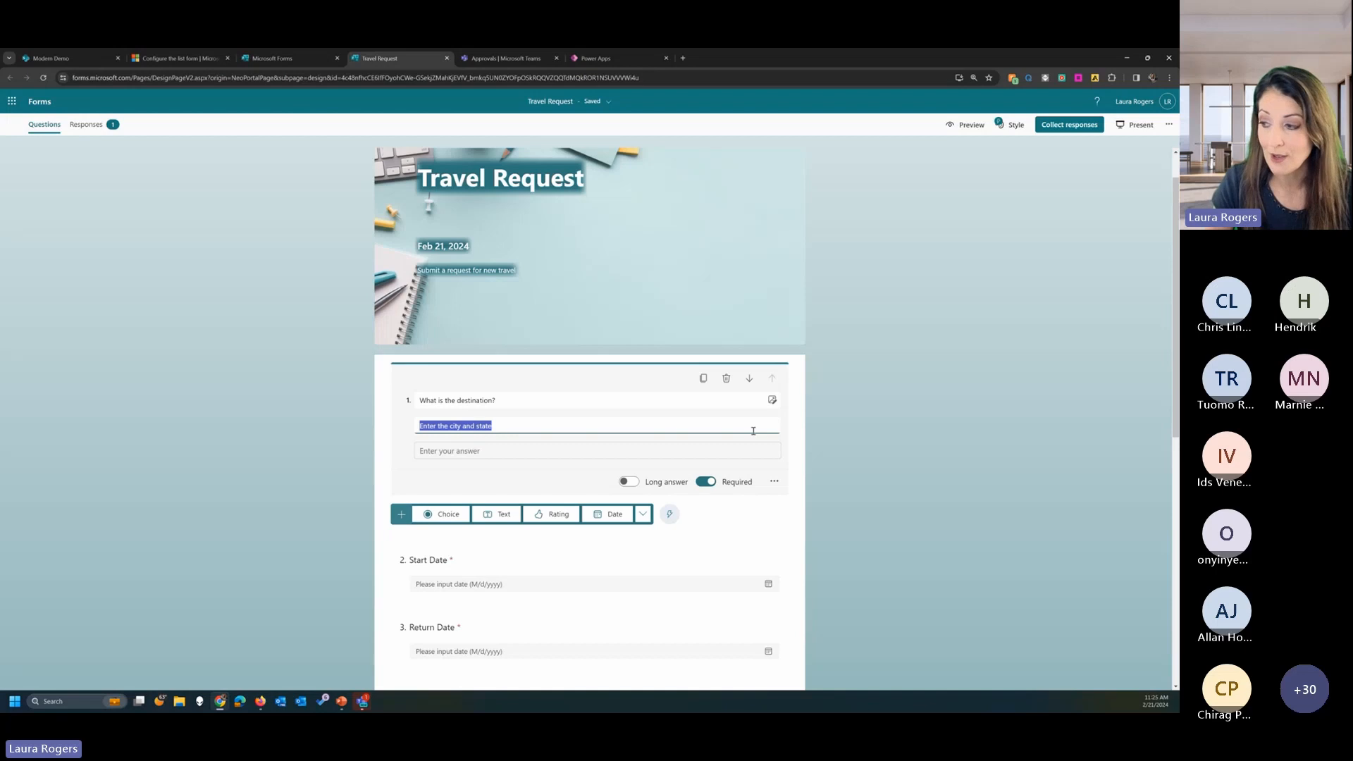
Switch the destination question to a long answer and back to a short answer.
{"action": "left_click", "coordinate": [843, 418]}
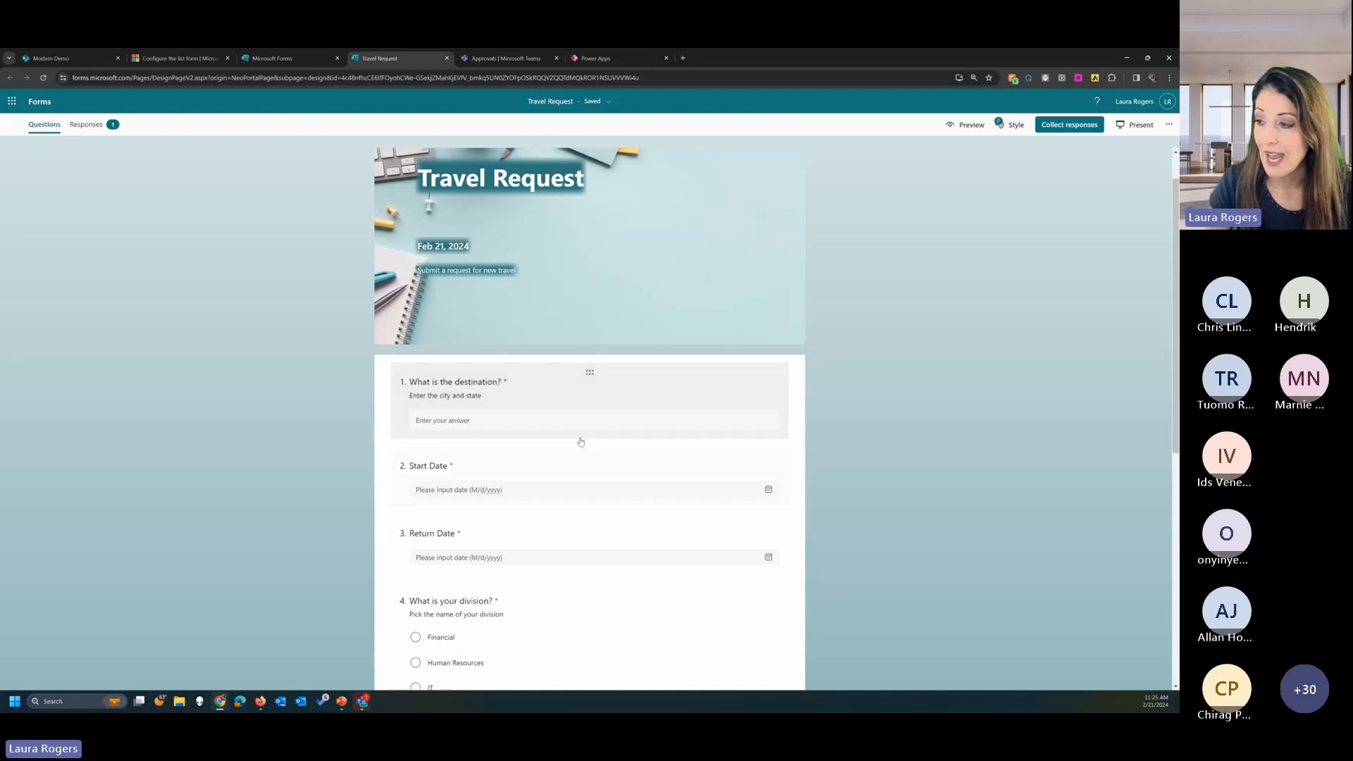
{"action": "left_click", "coordinate": [697, 428]}
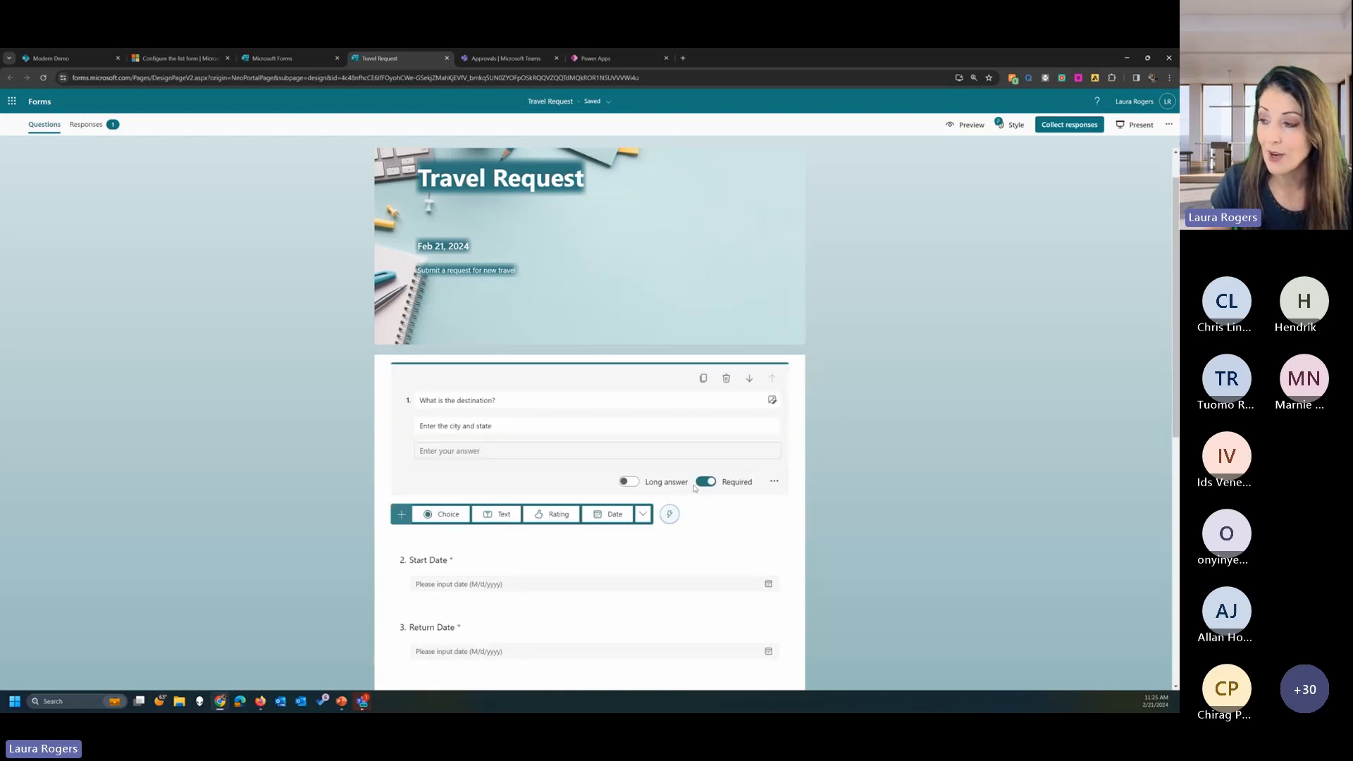
{"action": "left_click", "coordinate": [629, 484]}
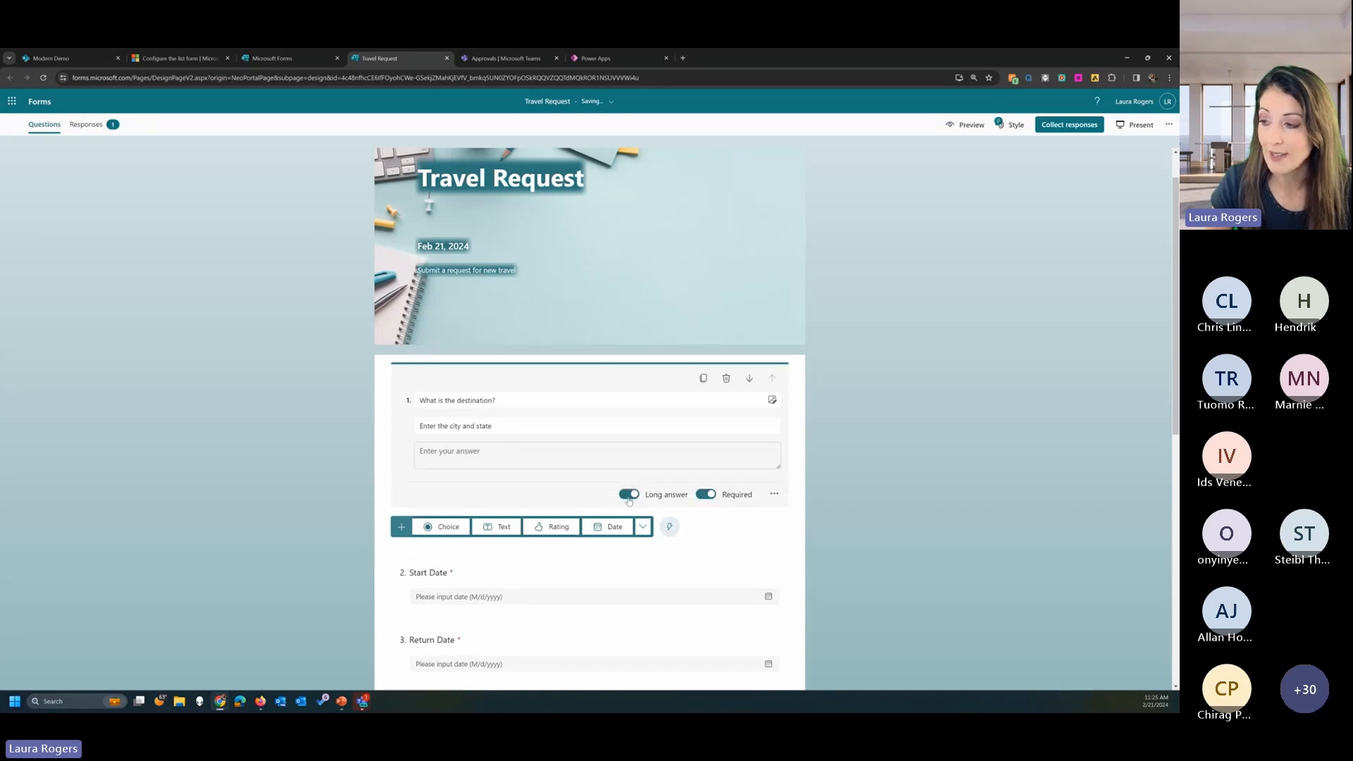
{"action": "left_click", "coordinate": [626, 494]}
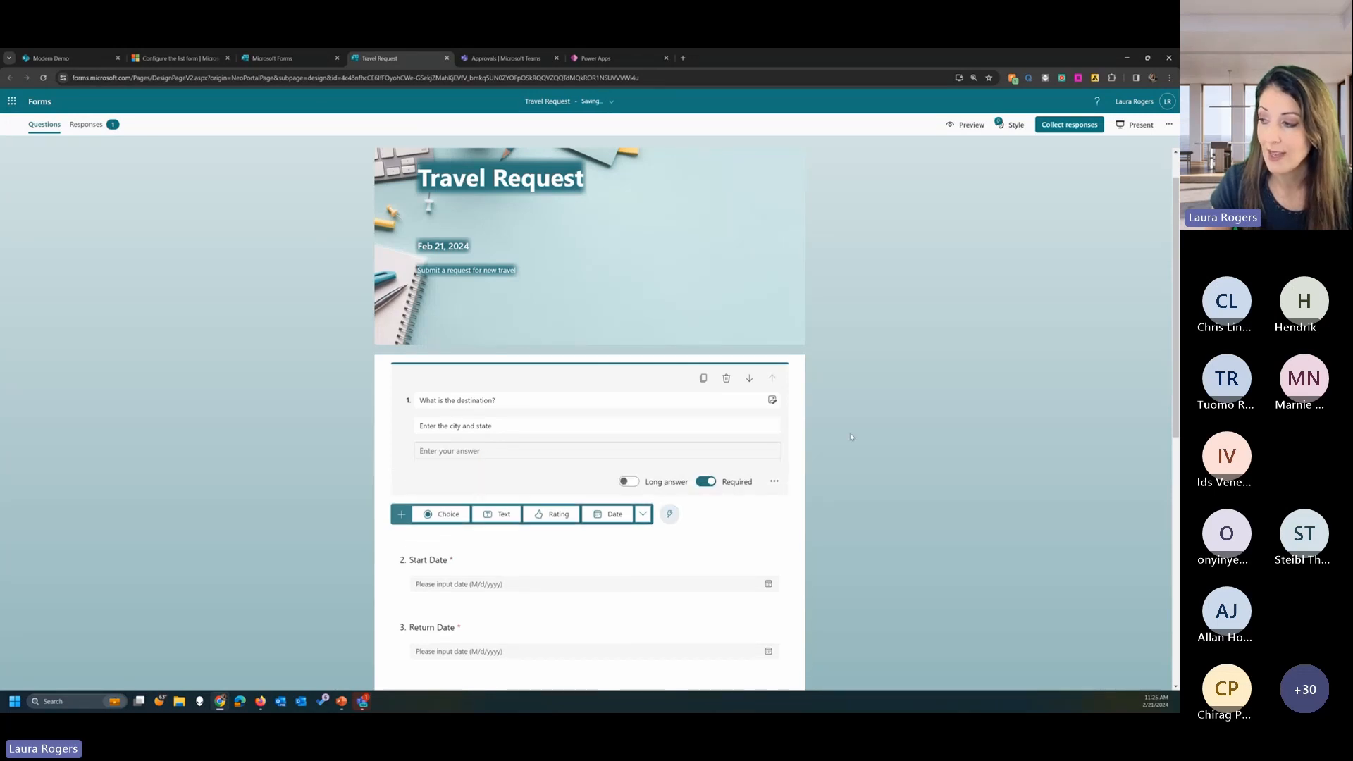
{"action": "left_click", "coordinate": [562, 495]}
Add a choice question directly after the Return Date question.
{"action": "scroll", "coordinate": [561, 487], "scroll_direction": "down", "scroll_amount": 1}
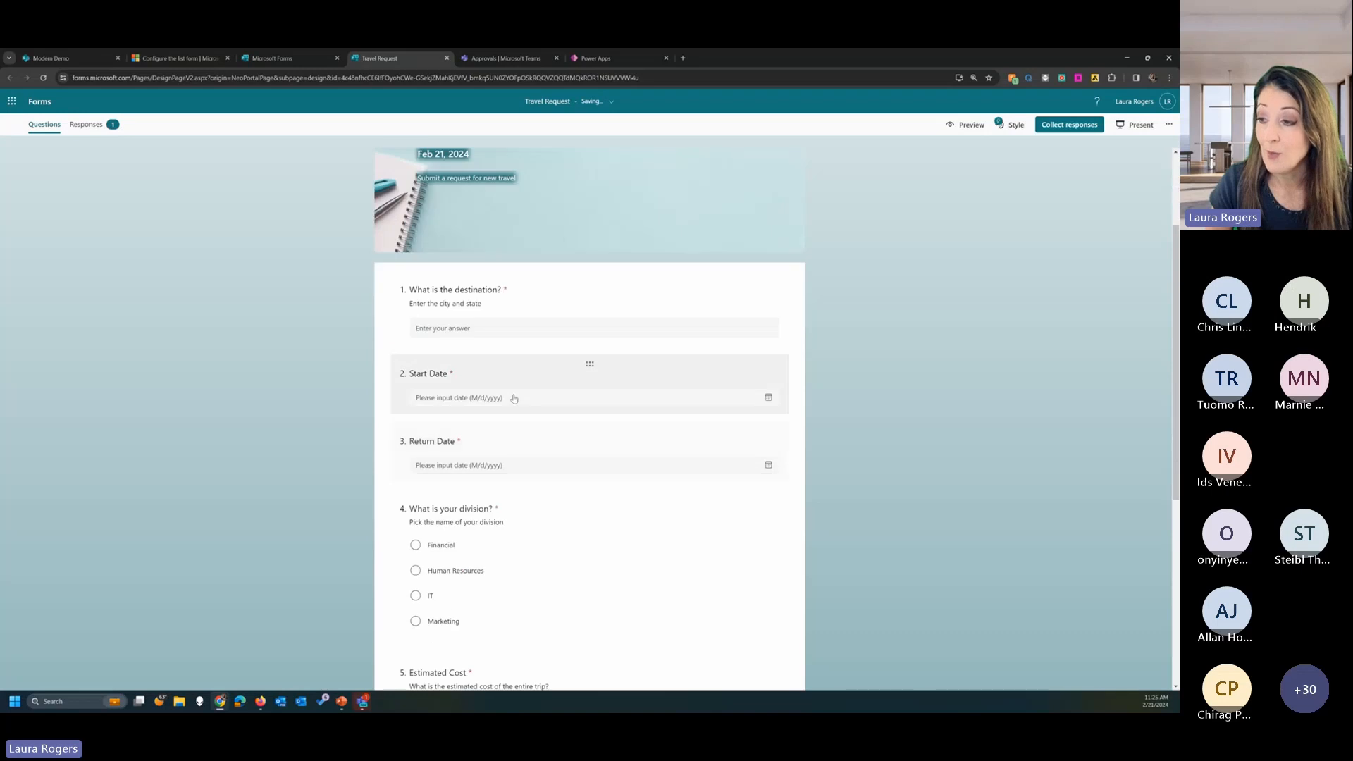
{"action": "left_click", "coordinate": [527, 485]}
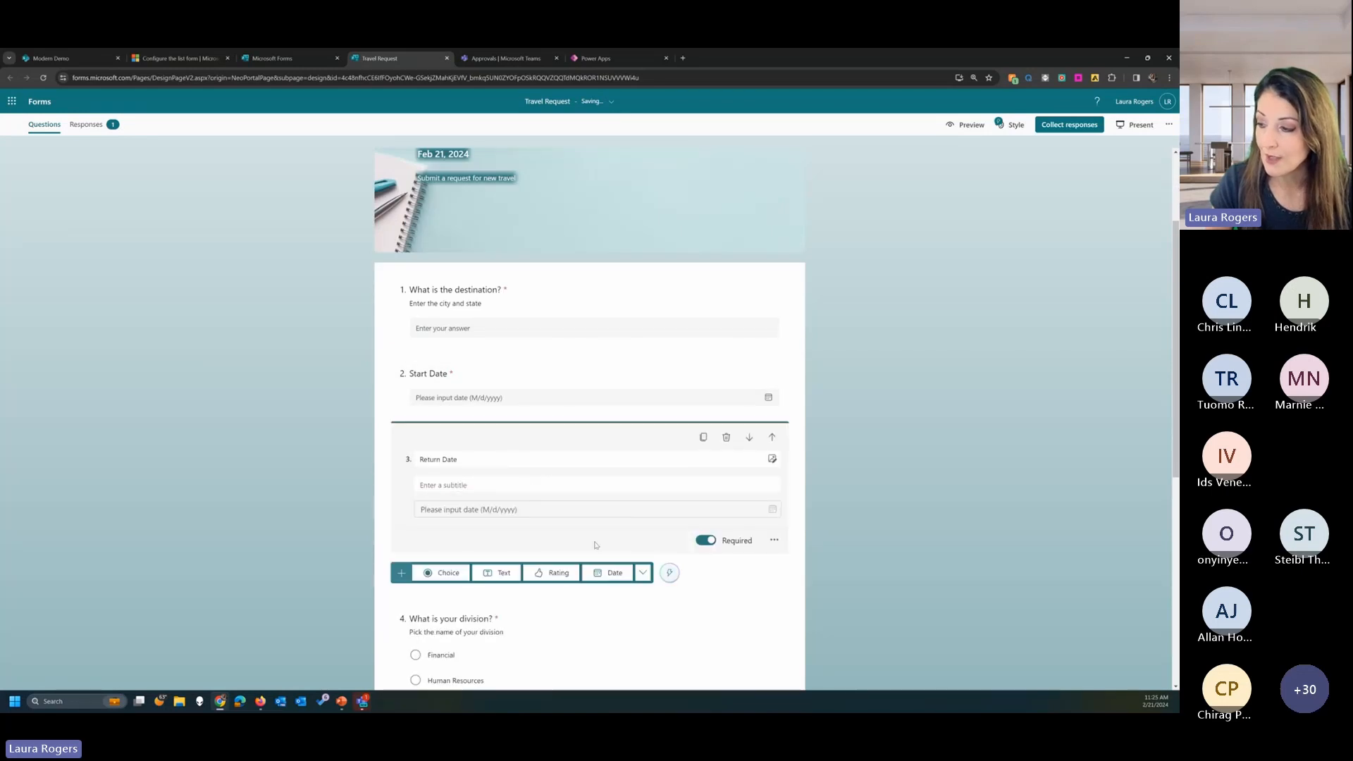
{"action": "left_click", "coordinate": [441, 573]}
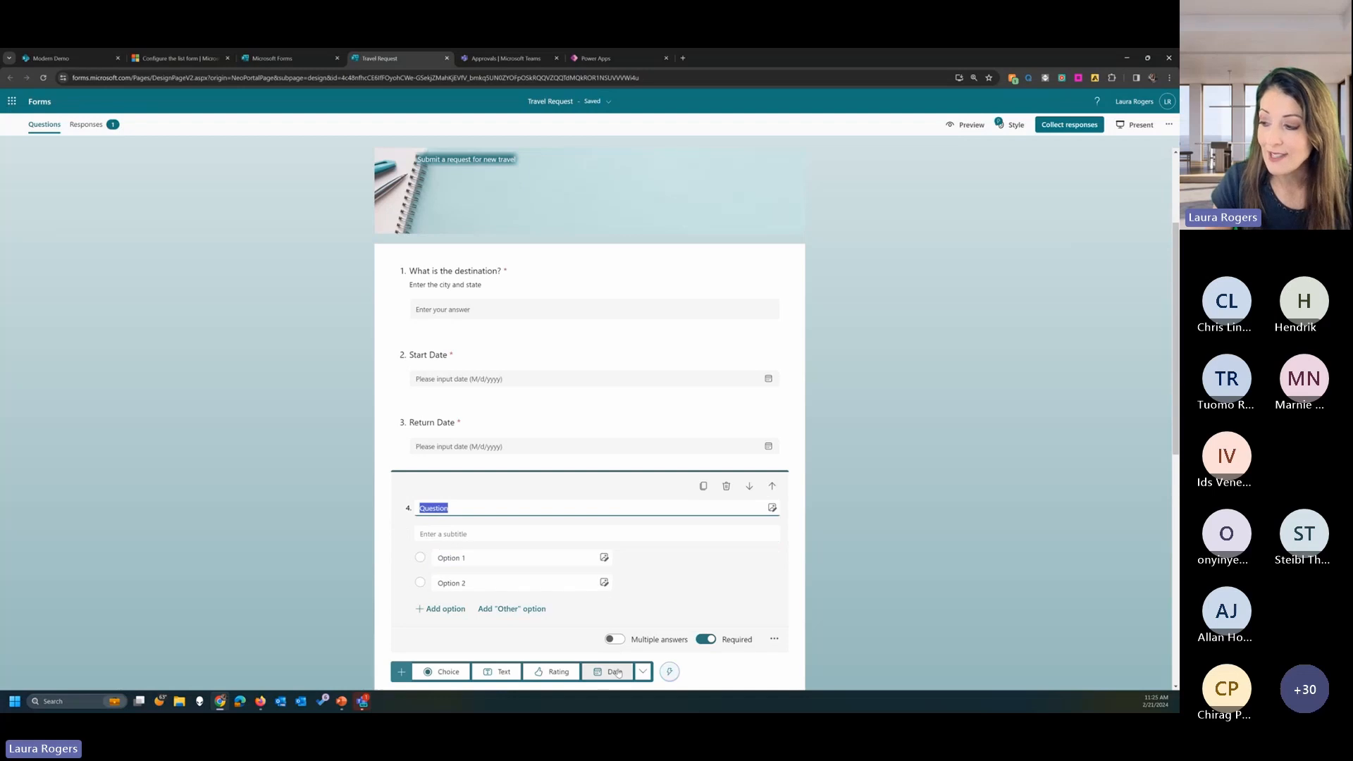
Look through the additional question types and delete the blank choice question placed after Return Date.
{"action": "scroll", "coordinate": [644, 666], "scroll_direction": "down", "scroll_amount": 1}
{"action": "scroll", "coordinate": [646, 653], "scroll_direction": "down", "scroll_amount": 1}
{"action": "left_click", "coordinate": [643, 579]}
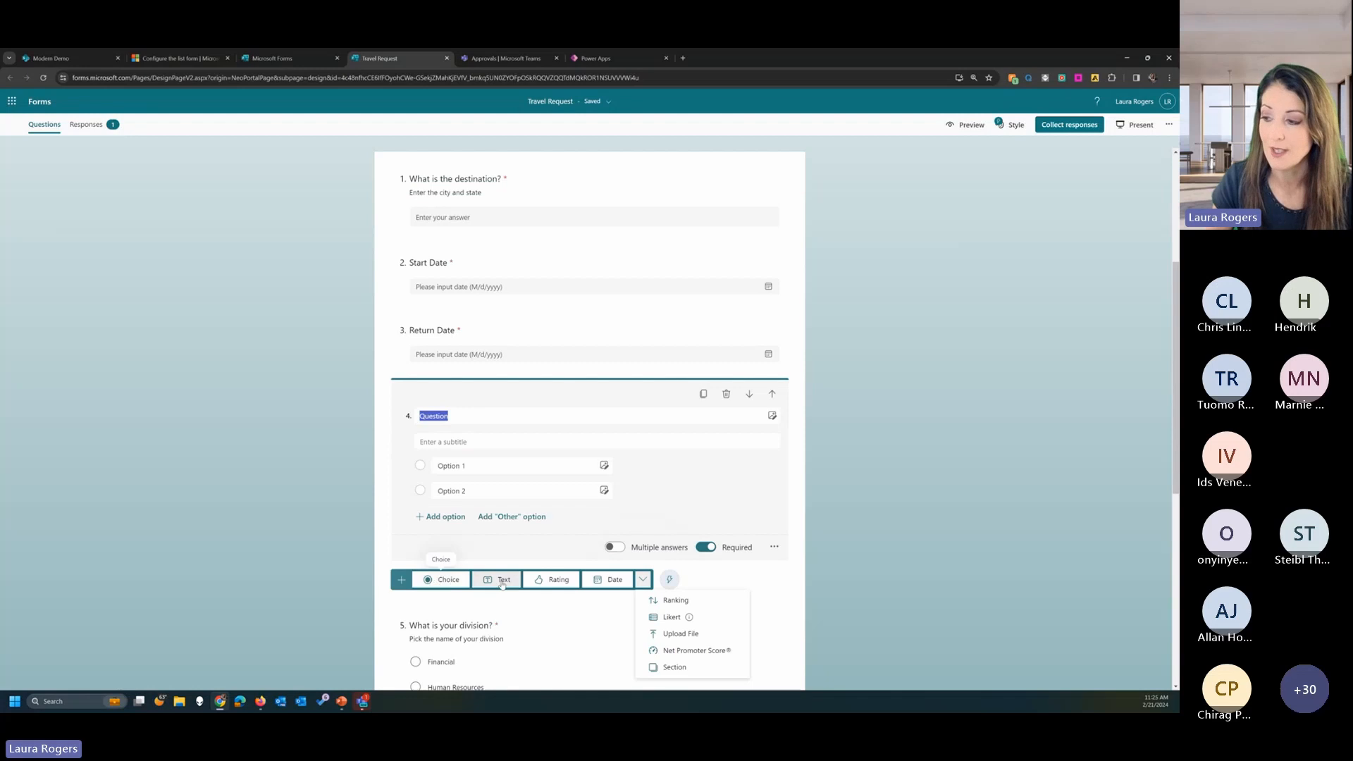
{"action": "left_click", "coordinate": [644, 580]}
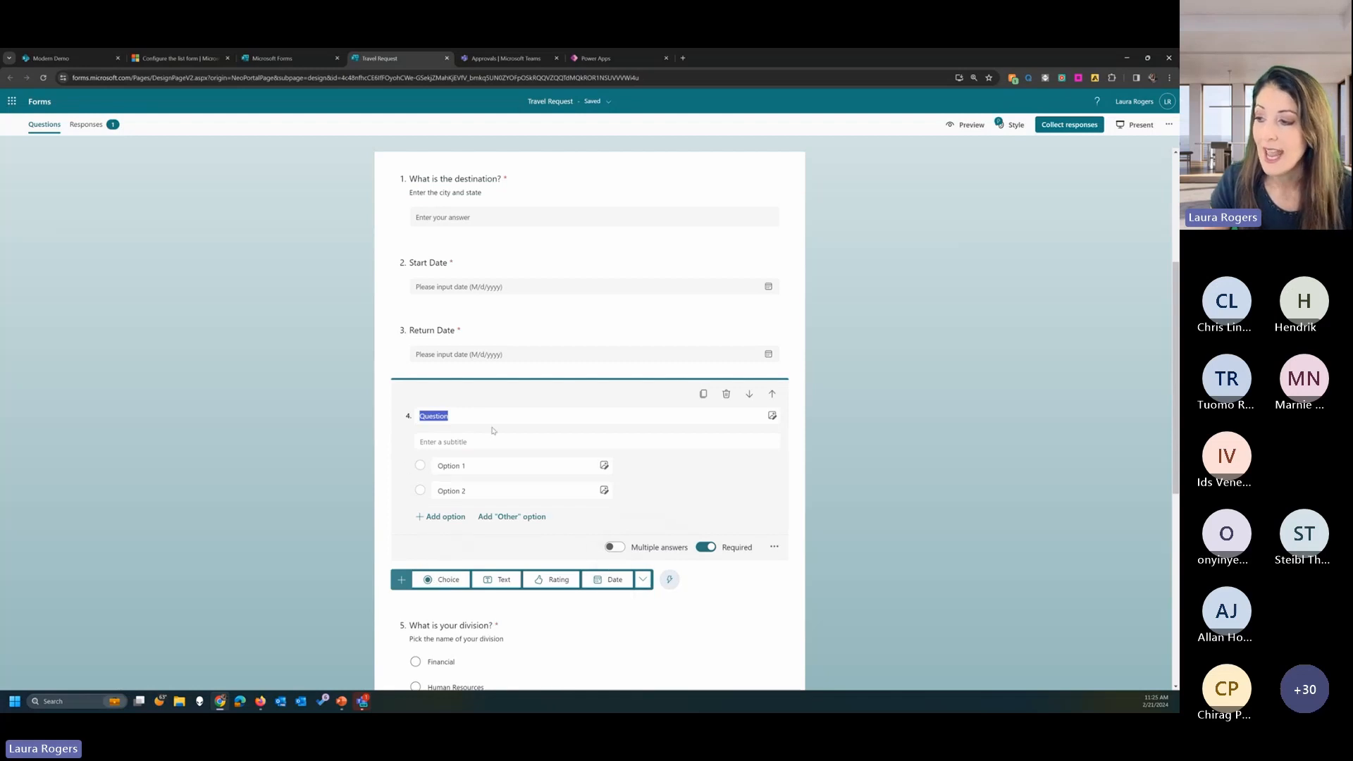
{"action": "left_click", "coordinate": [726, 394]}
{"action": "left_click", "coordinate": [696, 339]}
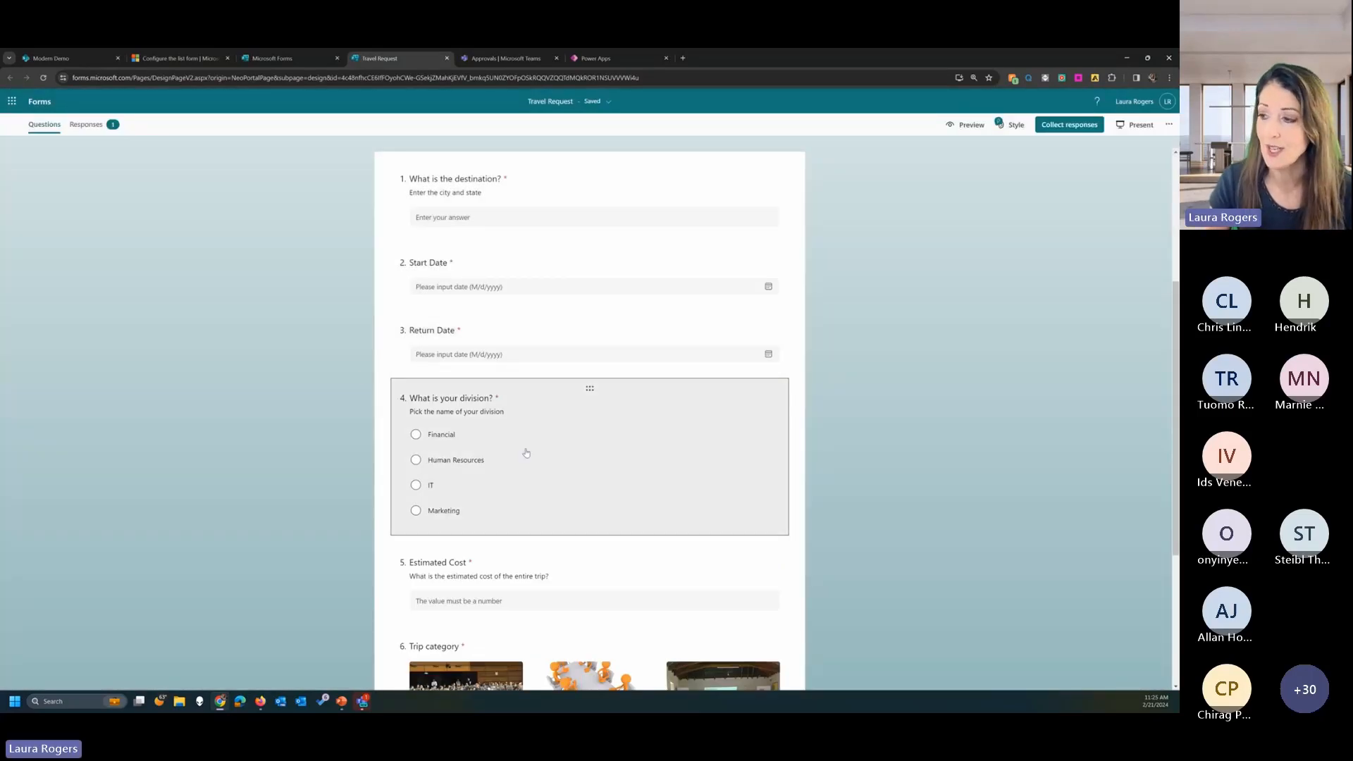
Review the form's questions, including the number restriction on the Estimated Cost question.
{"action": "scroll", "coordinate": [526, 452], "scroll_direction": "up", "scroll_amount": 4}
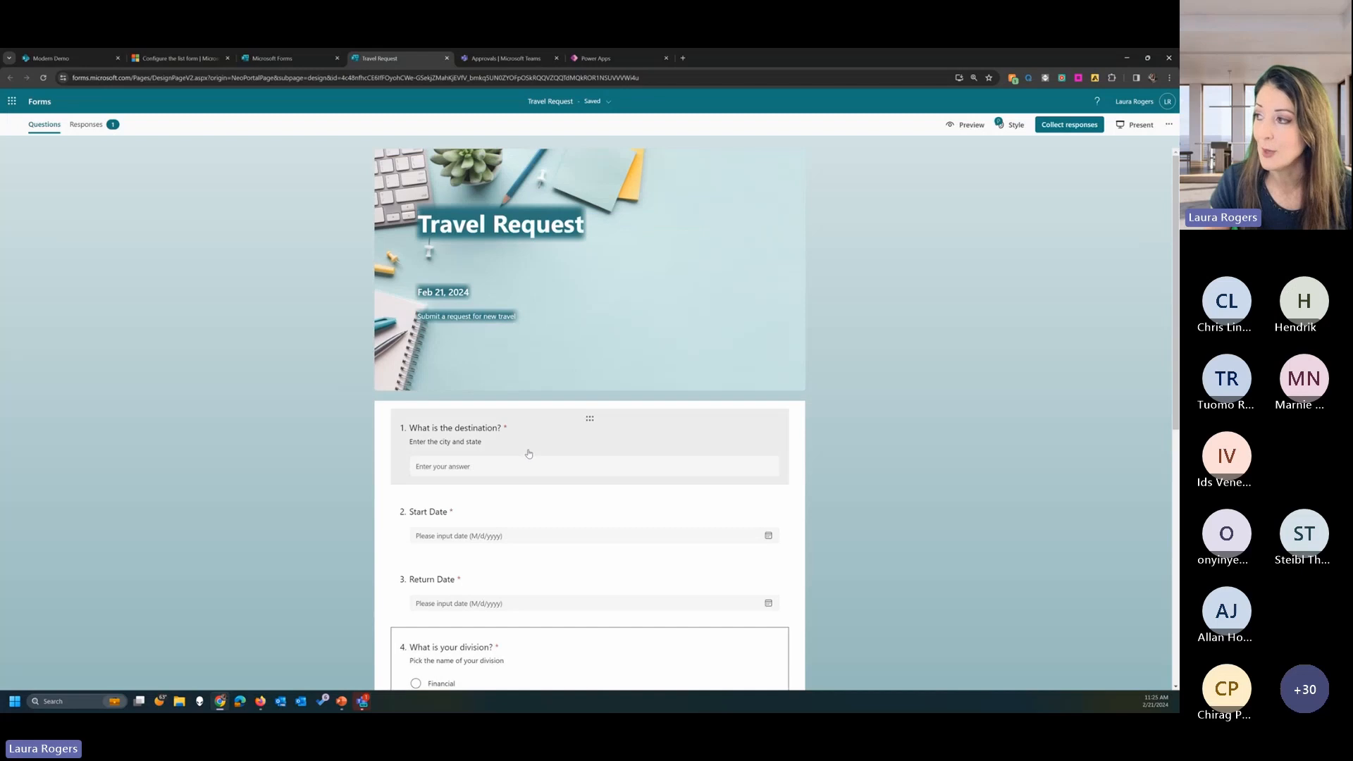
{"action": "scroll", "coordinate": [537, 488], "scroll_direction": "down", "scroll_amount": 6}
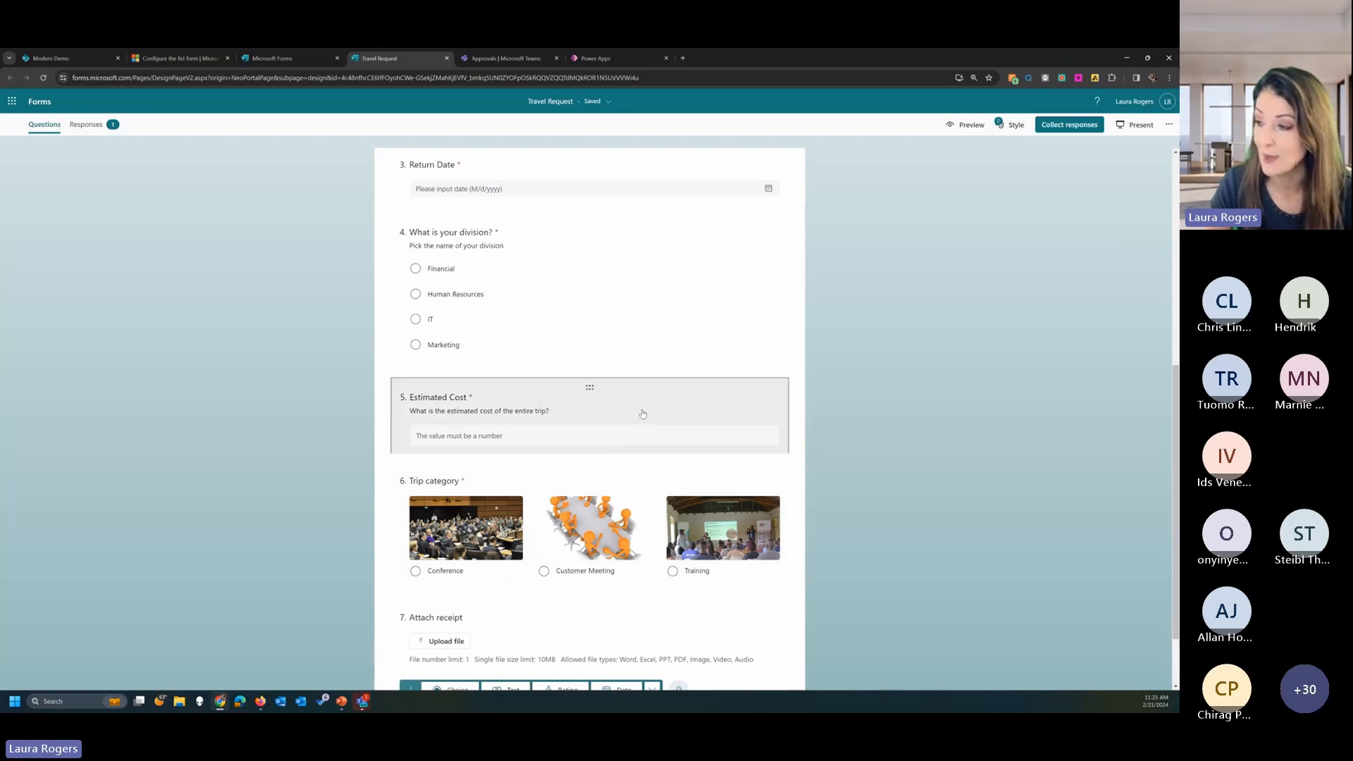
{"action": "left_click", "coordinate": [642, 413]}
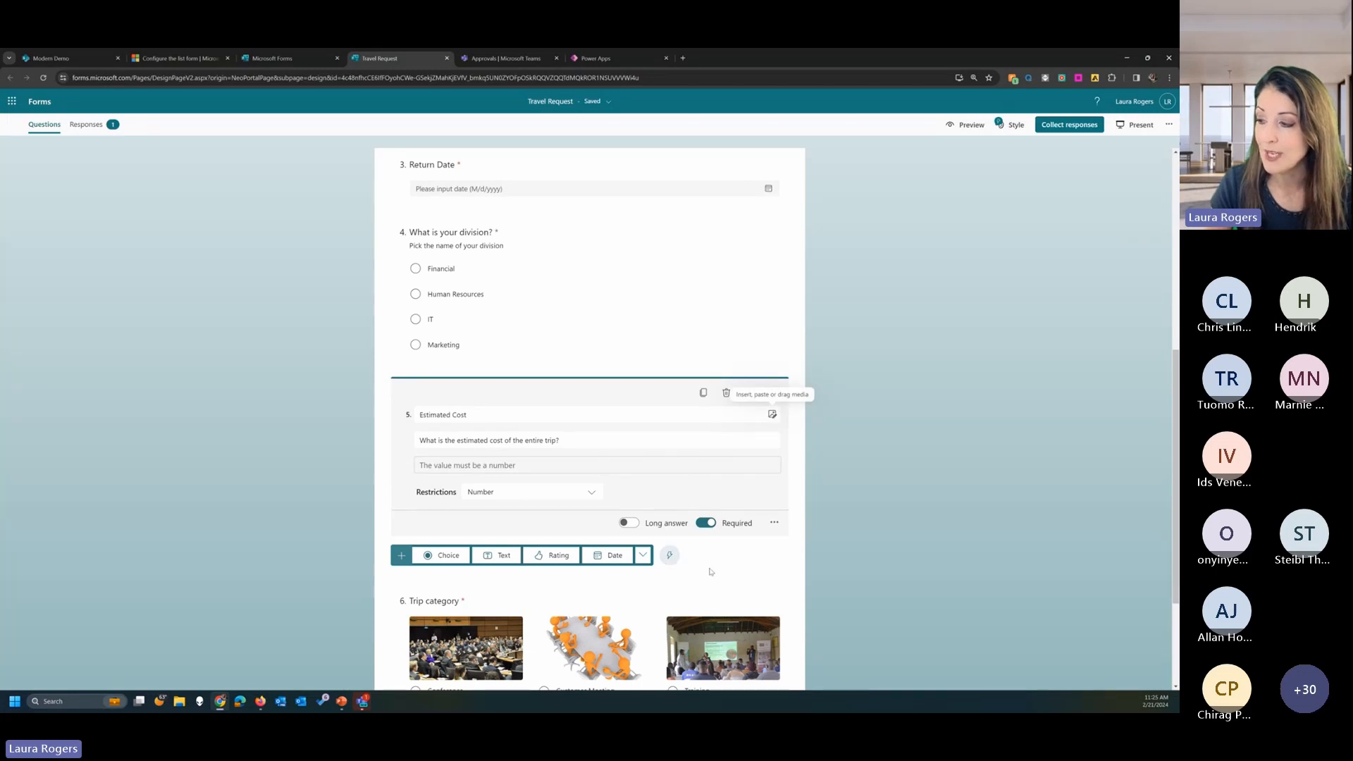
{"action": "scroll", "coordinate": [711, 571], "scroll_direction": "down", "scroll_amount": 1}
{"action": "left_click", "coordinate": [831, 550]}
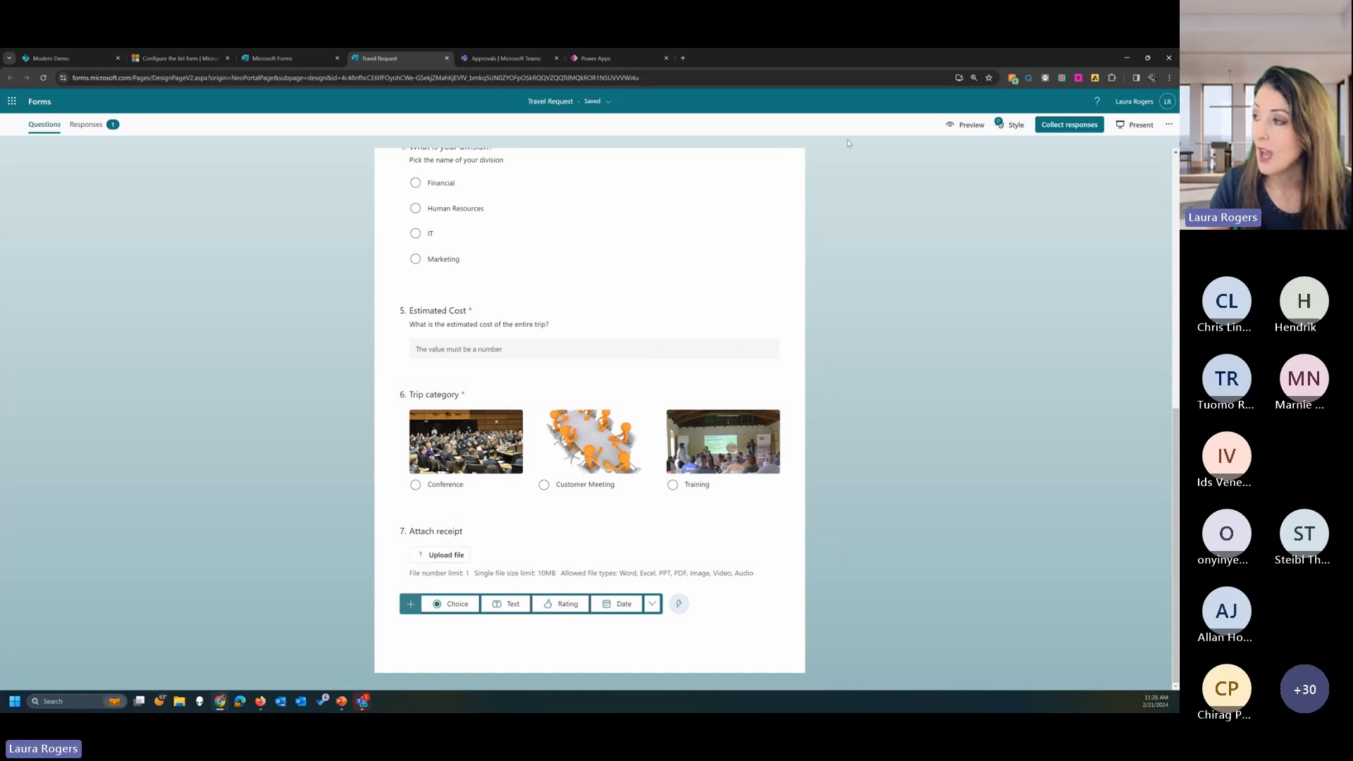
Preview the travel request form and enter Hawaii as the destination.
{"action": "left_click", "coordinate": [969, 125]}
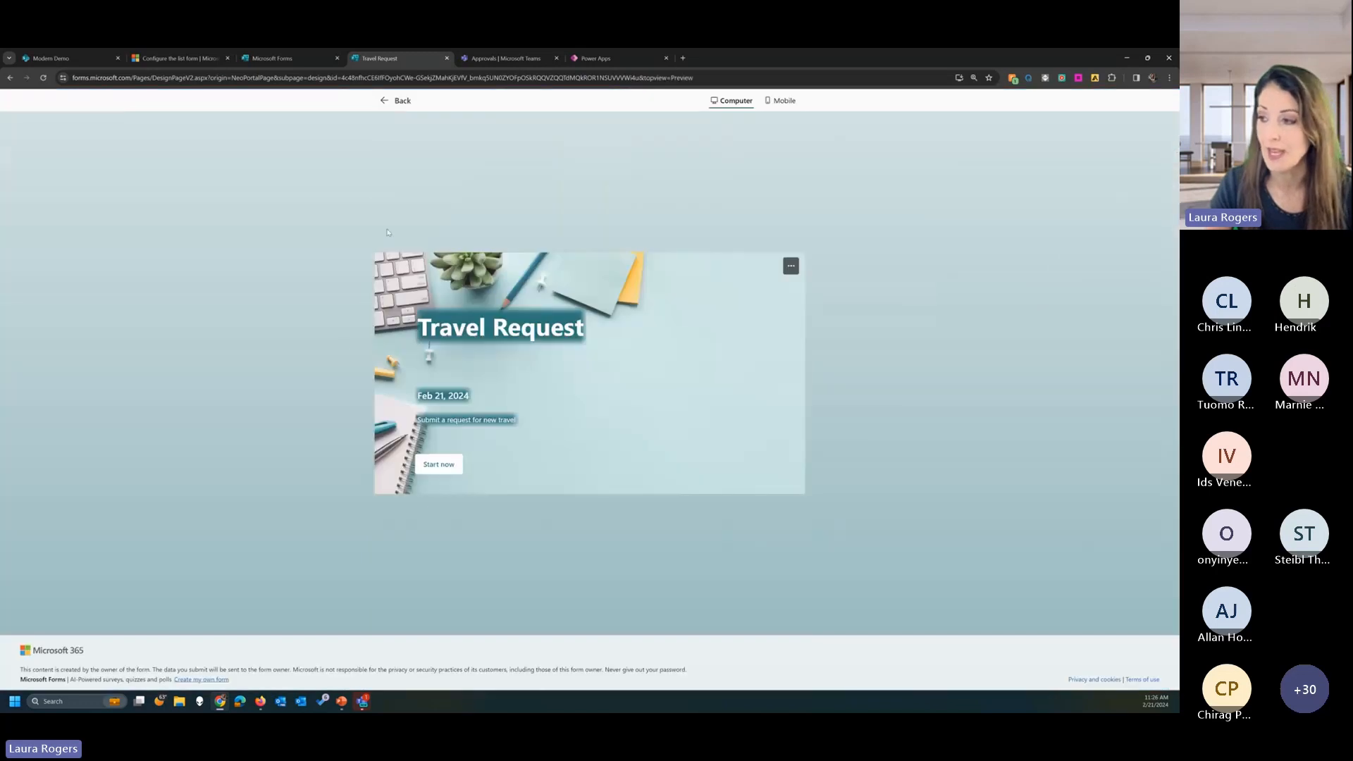
{"action": "left_click", "coordinate": [438, 465]}
{"action": "left_click", "coordinate": [498, 274]}
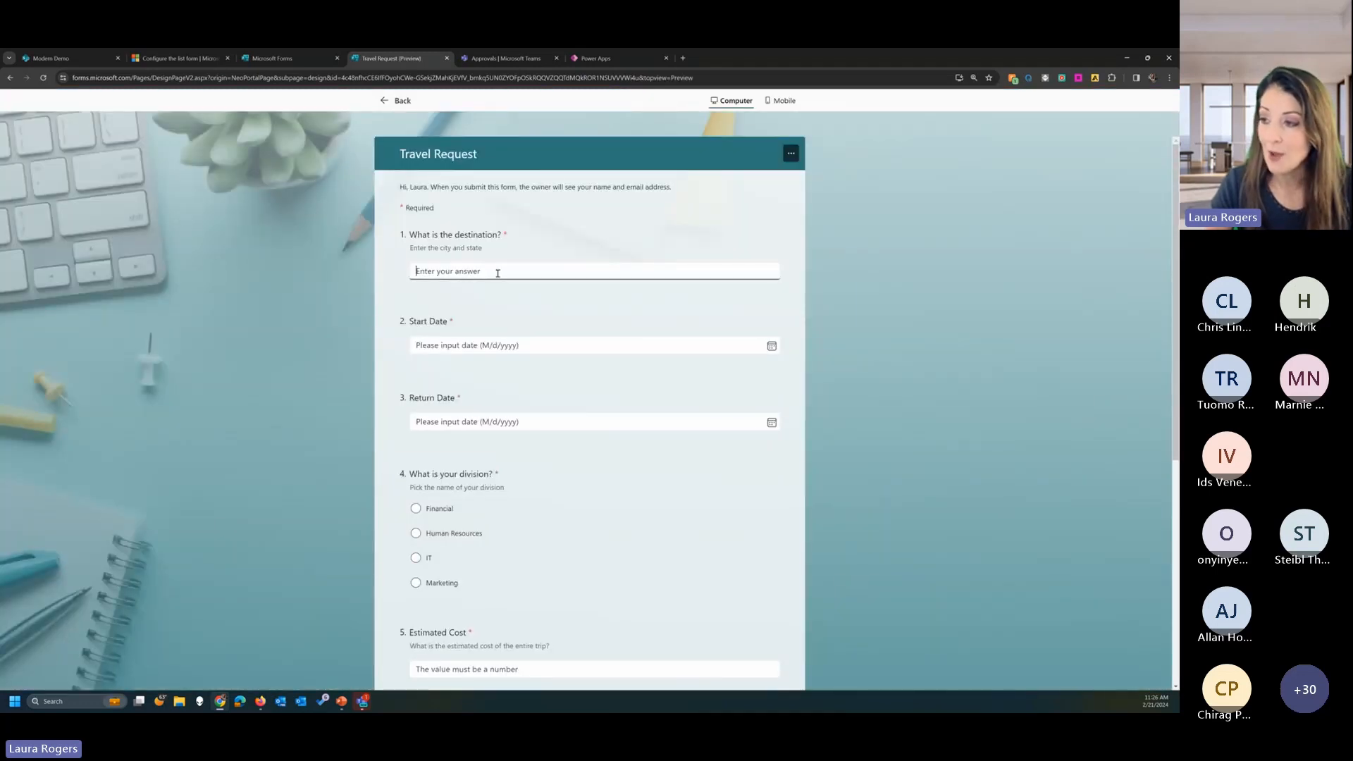
{"action": "type", "text": "Hawaii"}
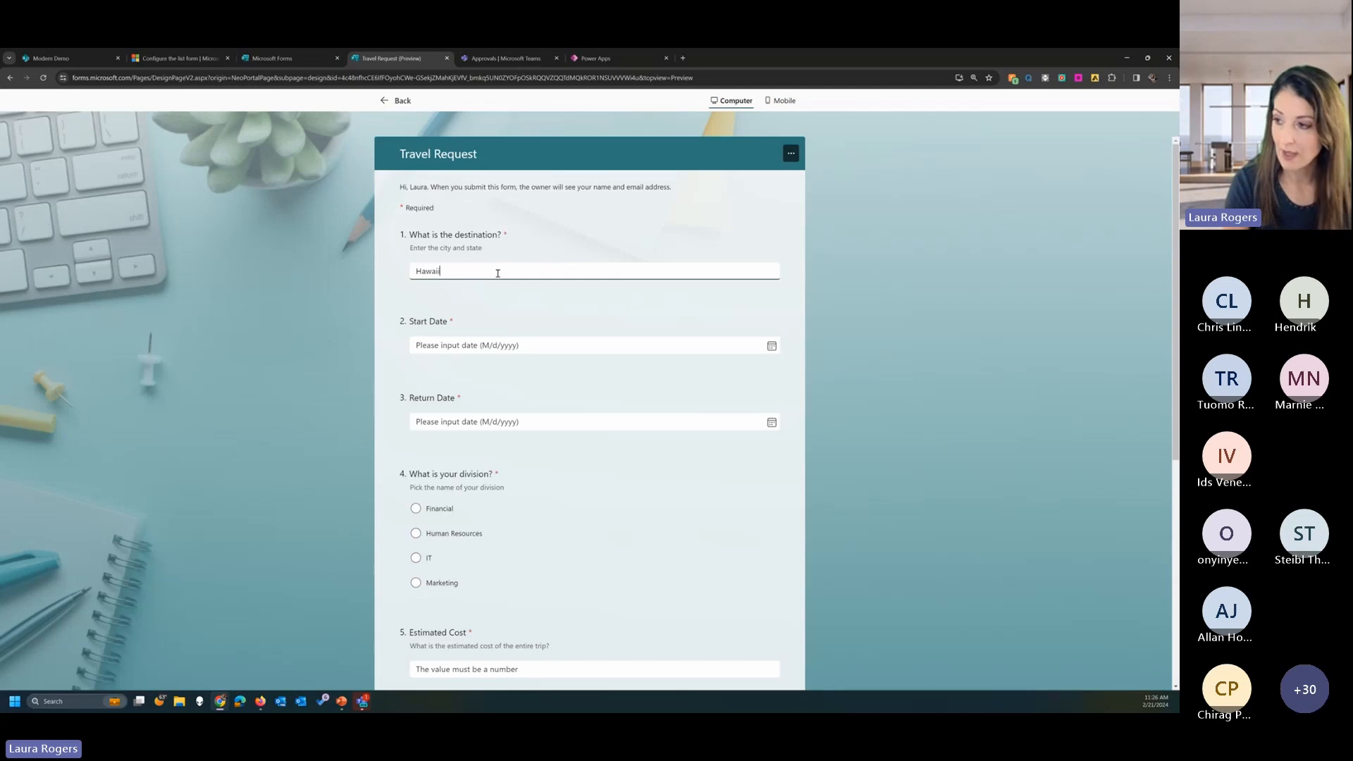
Set the start date to 2/26/2024 and the return date to 3/1/2024.
{"action": "left_click", "coordinate": [772, 346]}
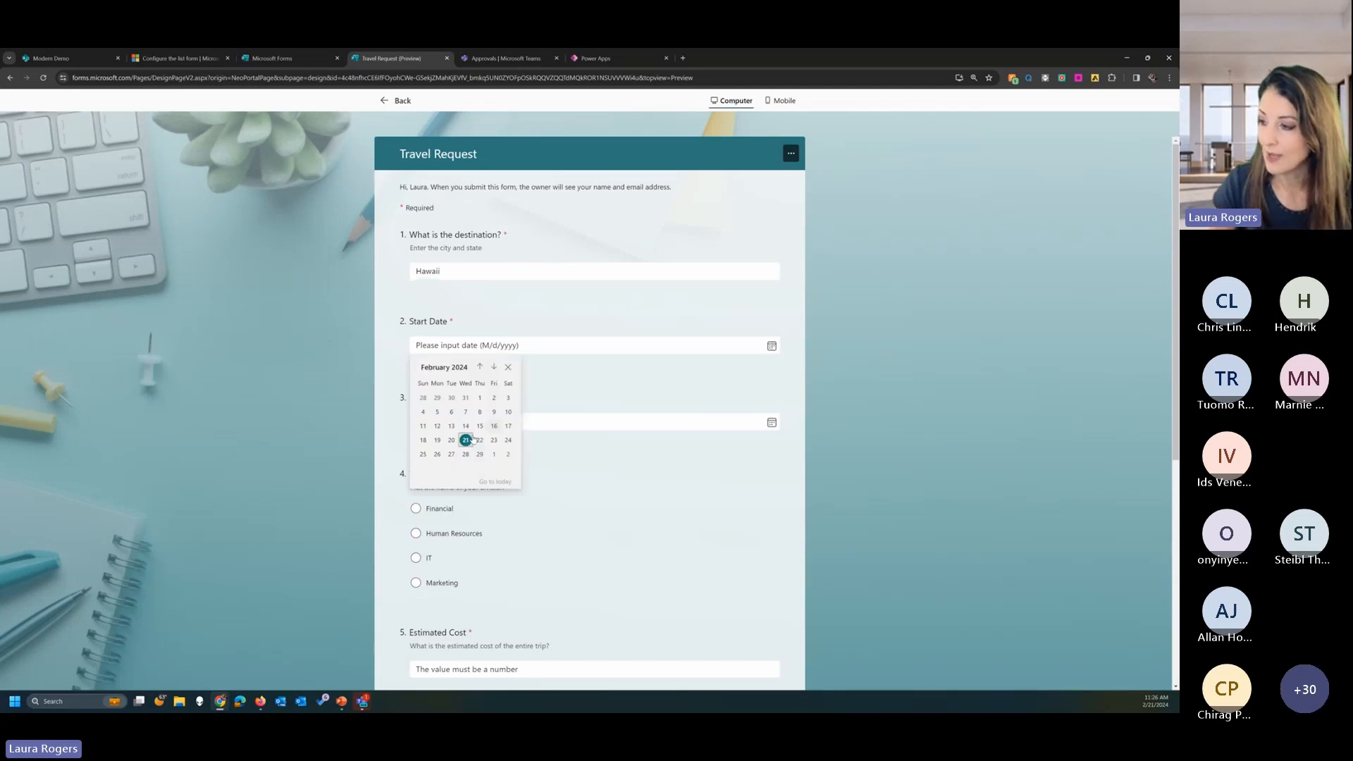
{"action": "left_click", "coordinate": [439, 457]}
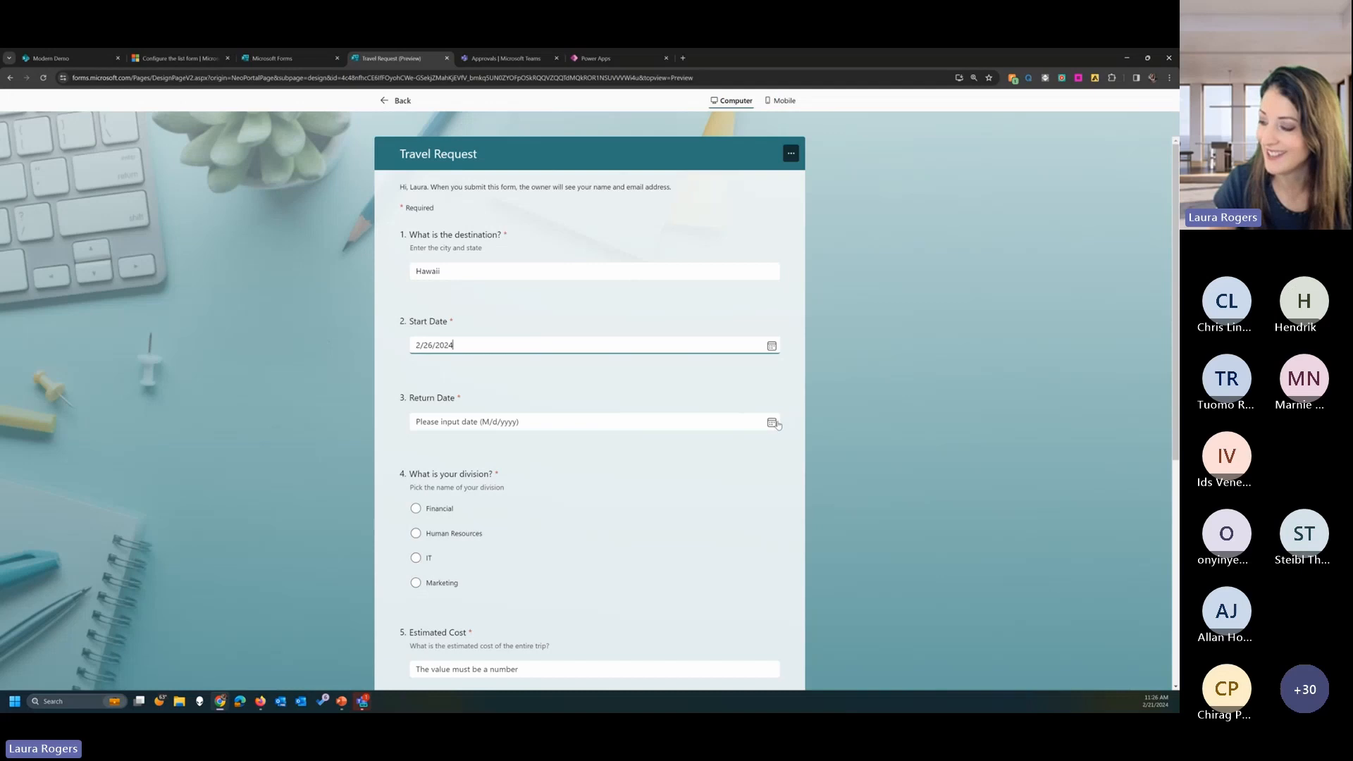
{"action": "left_click", "coordinate": [521, 422]}
{"action": "left_click", "coordinate": [494, 533]}
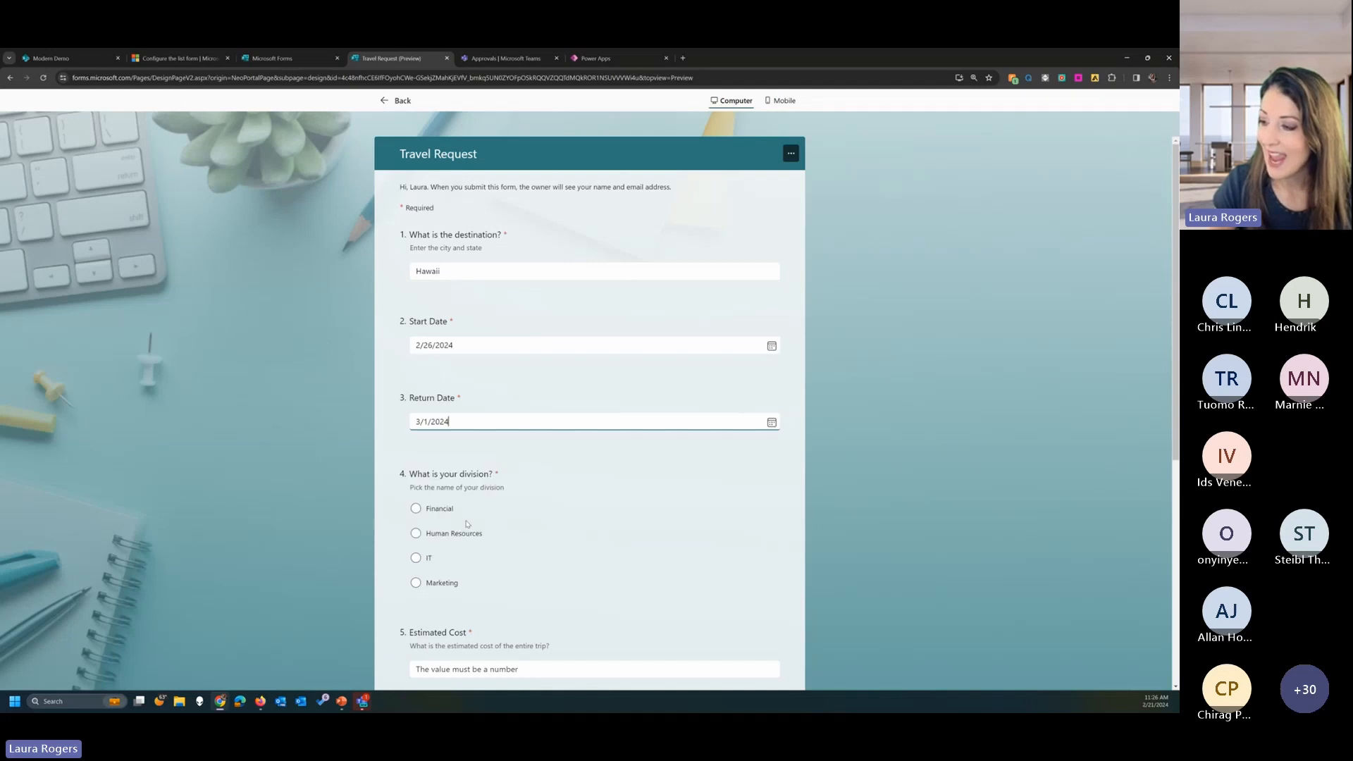
Choose Financial as the division and enter 800 as the estimated cost.
{"action": "left_click", "coordinate": [425, 513]}
{"action": "scroll", "coordinate": [690, 316], "scroll_direction": "down", "scroll_amount": 4}
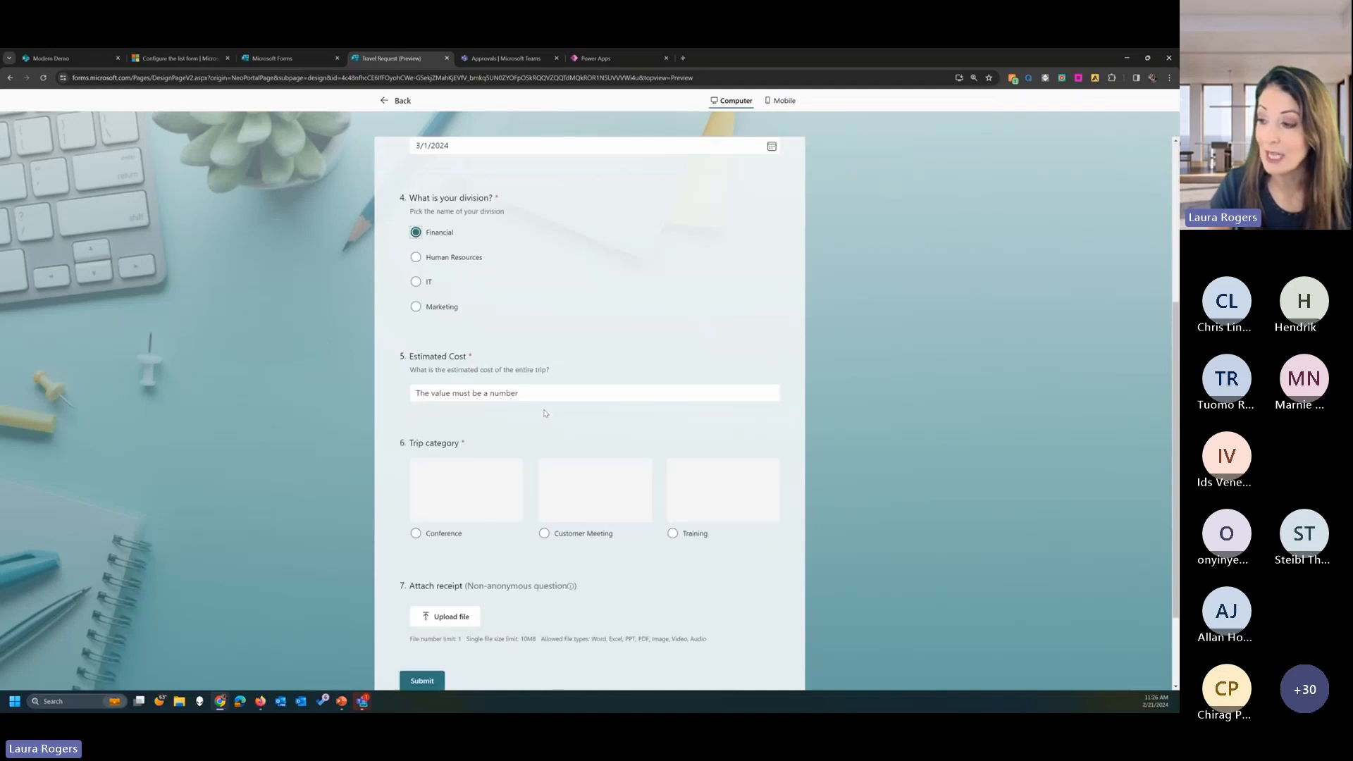
{"action": "left_click", "coordinate": [532, 393]}
{"action": "type", "text": "800"}
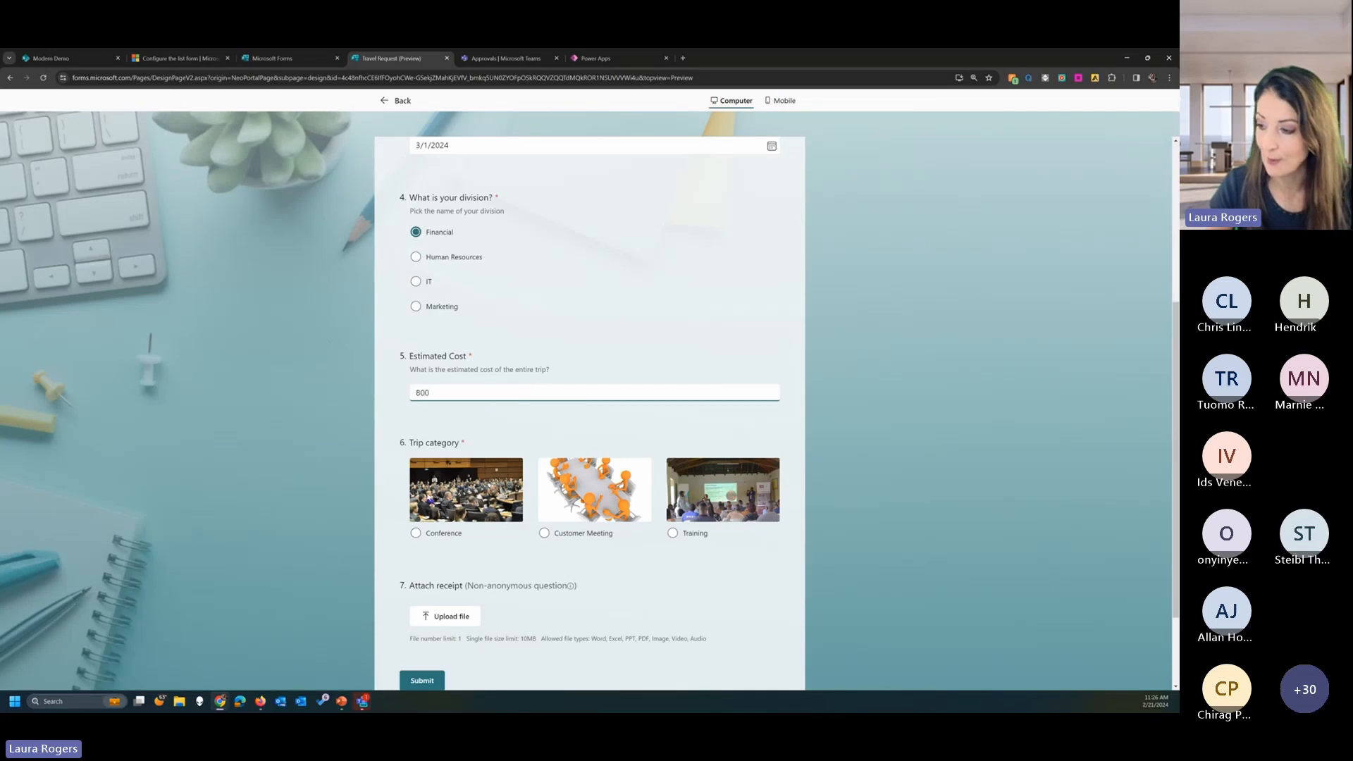
Choose Conference as the trip category and submit the response without attaching a receipt.
{"action": "left_click", "coordinate": [416, 533]}
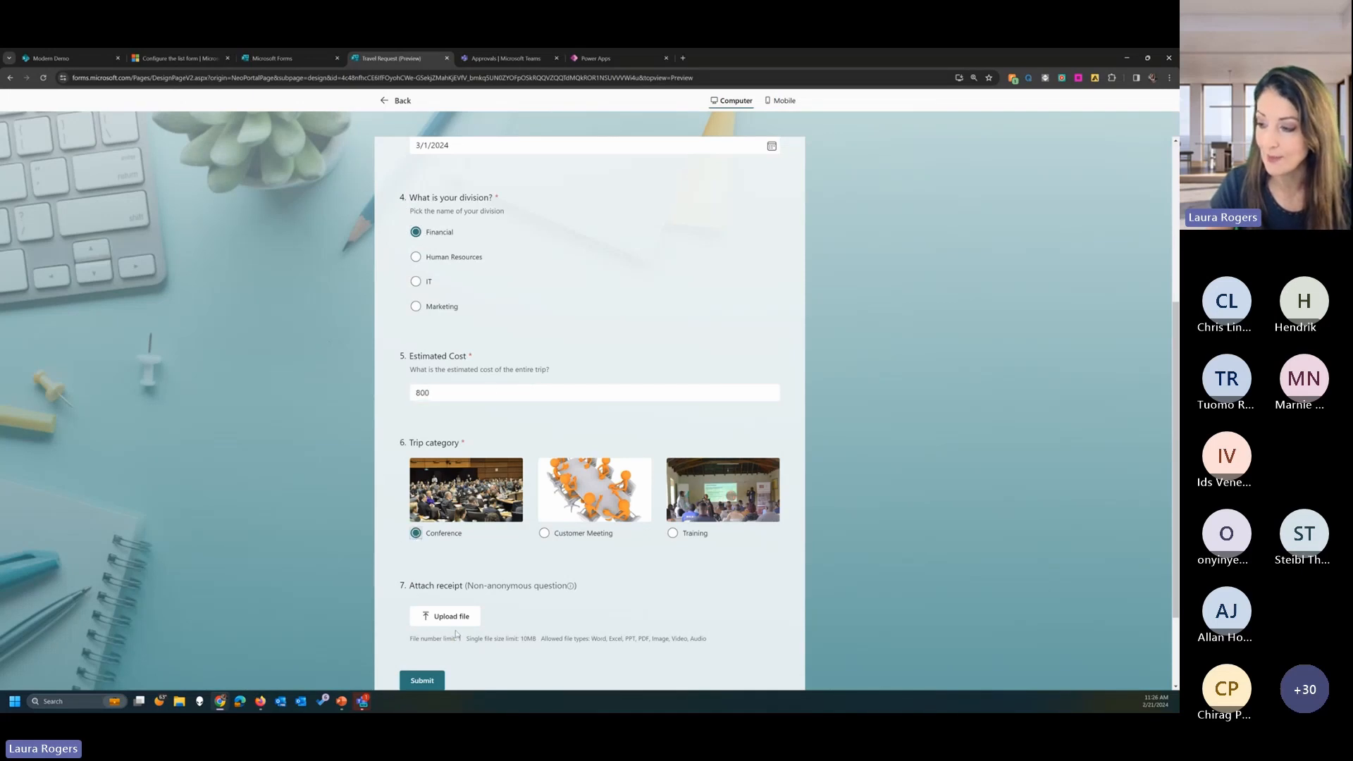
{"action": "scroll", "coordinate": [581, 583], "scroll_direction": "down", "scroll_amount": 2}
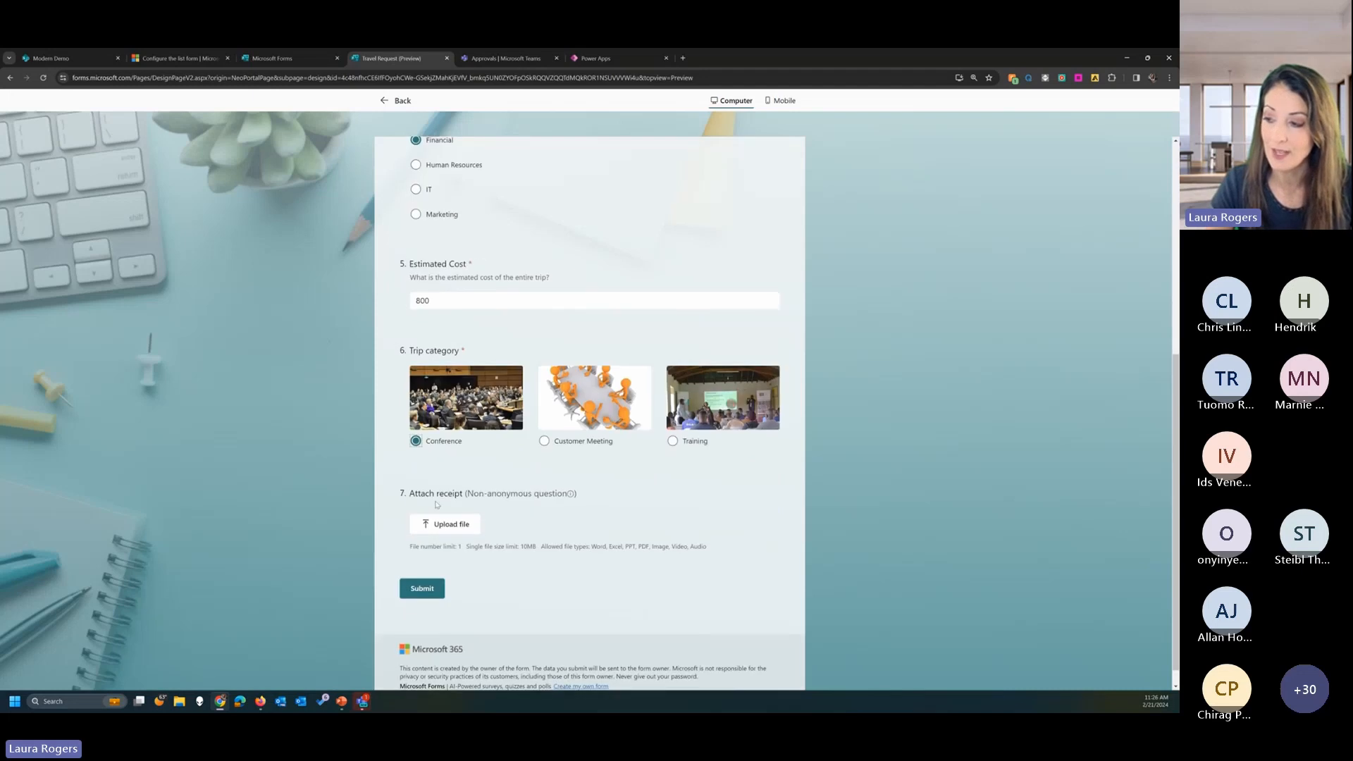
{"action": "left_click", "coordinate": [435, 587]}
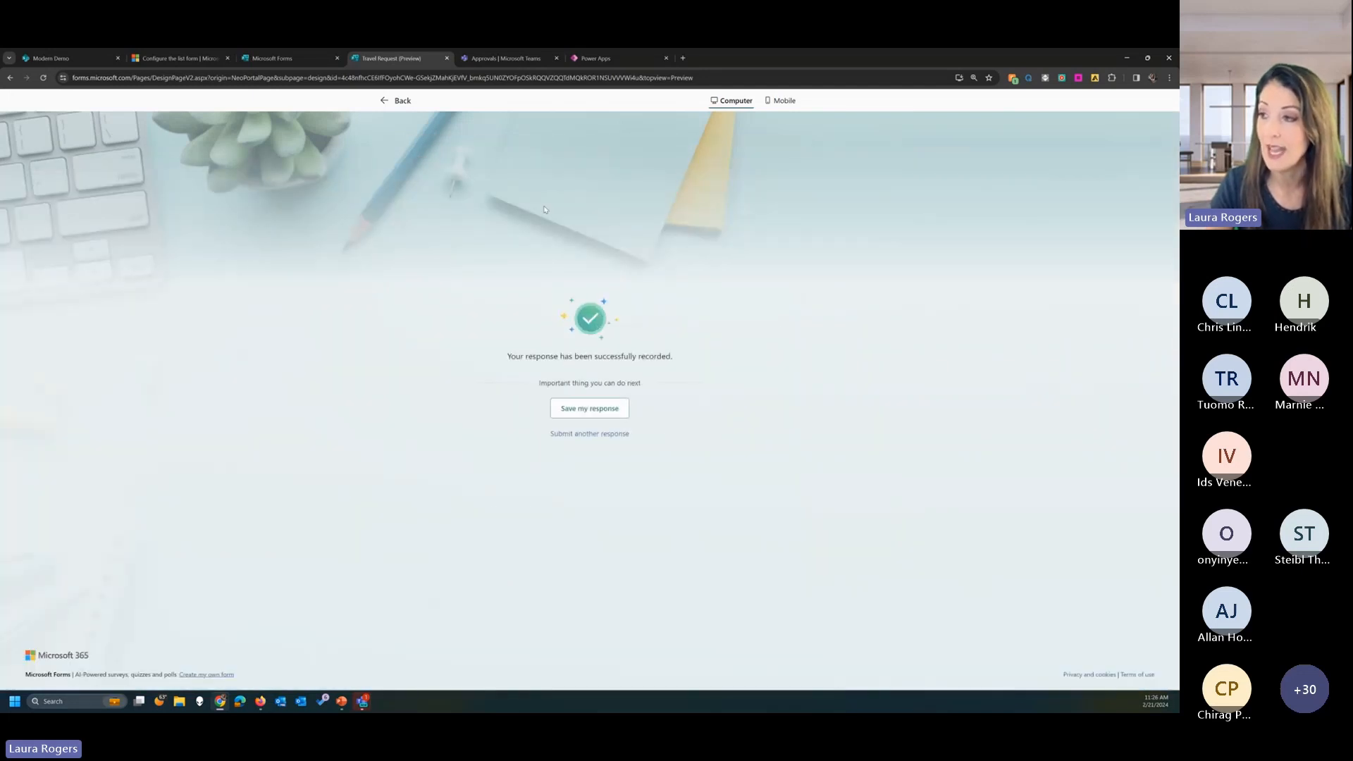
Leave the preview to check the responses summary, and return to the questions, dismissing the edit-response tip.
{"action": "left_click", "coordinate": [395, 100]}
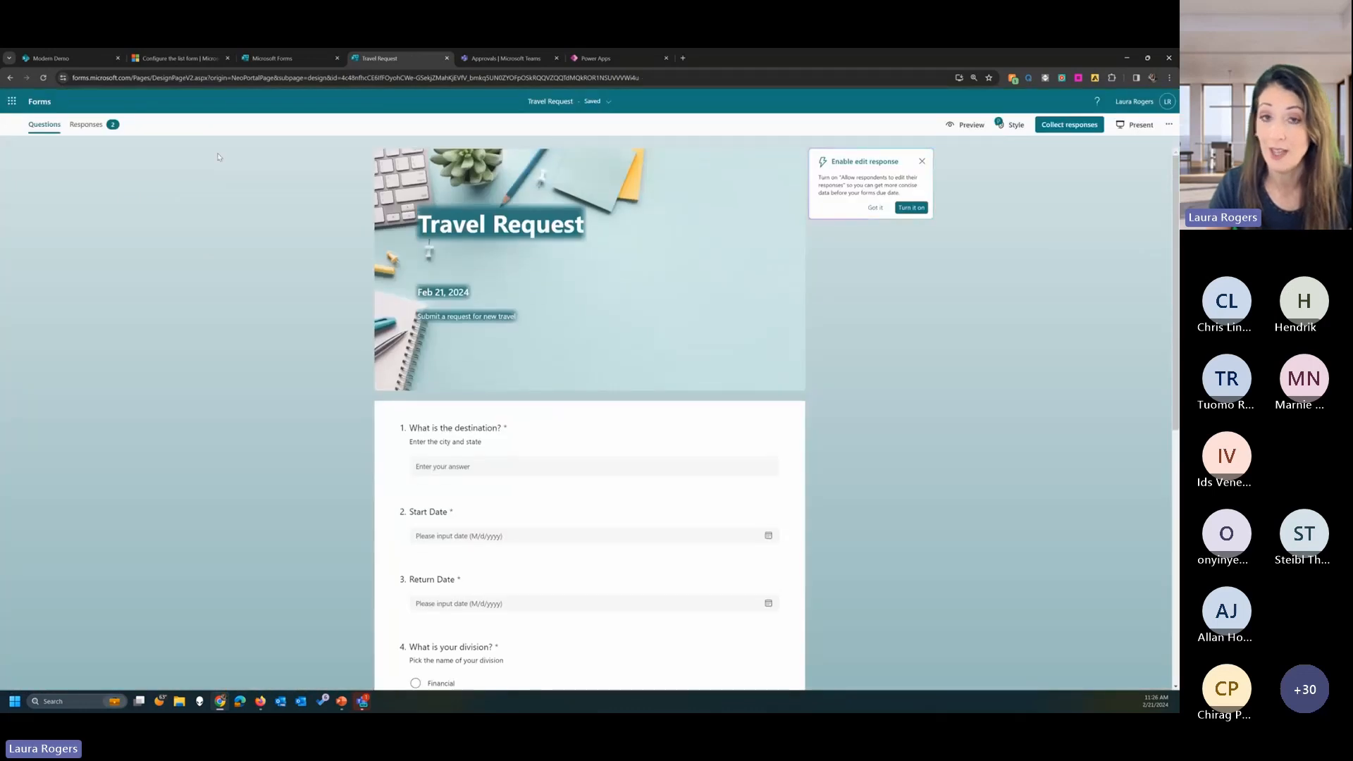
{"action": "left_click", "coordinate": [86, 124]}
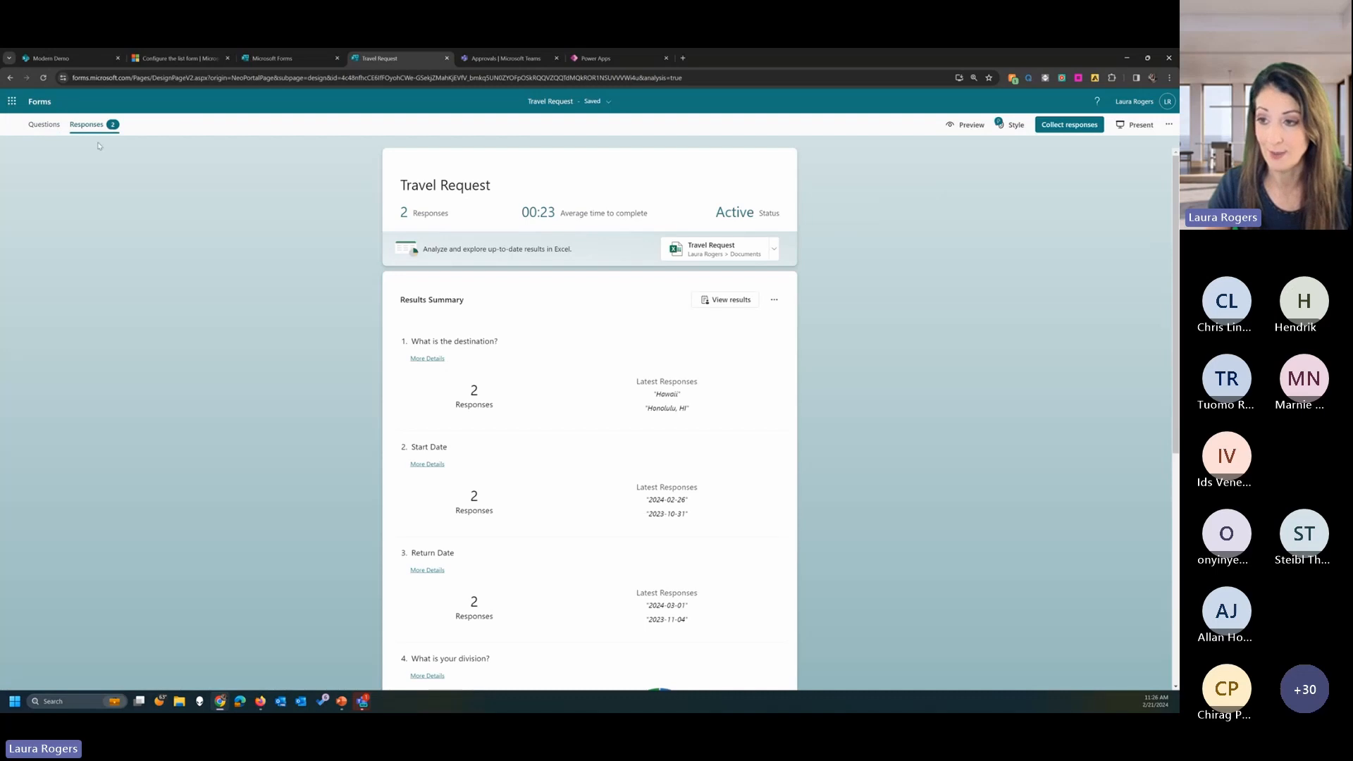
{"action": "left_click", "coordinate": [44, 124]}
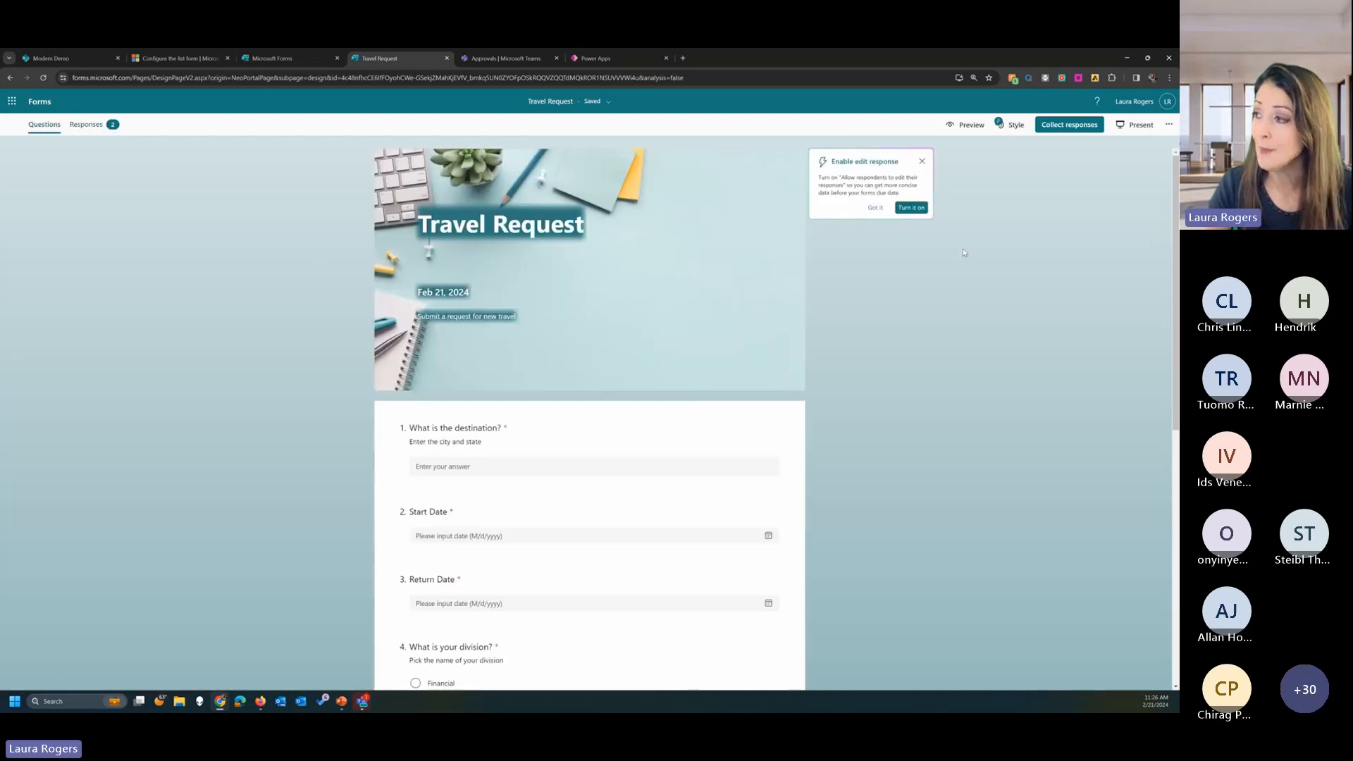
{"action": "left_click", "coordinate": [923, 162]}
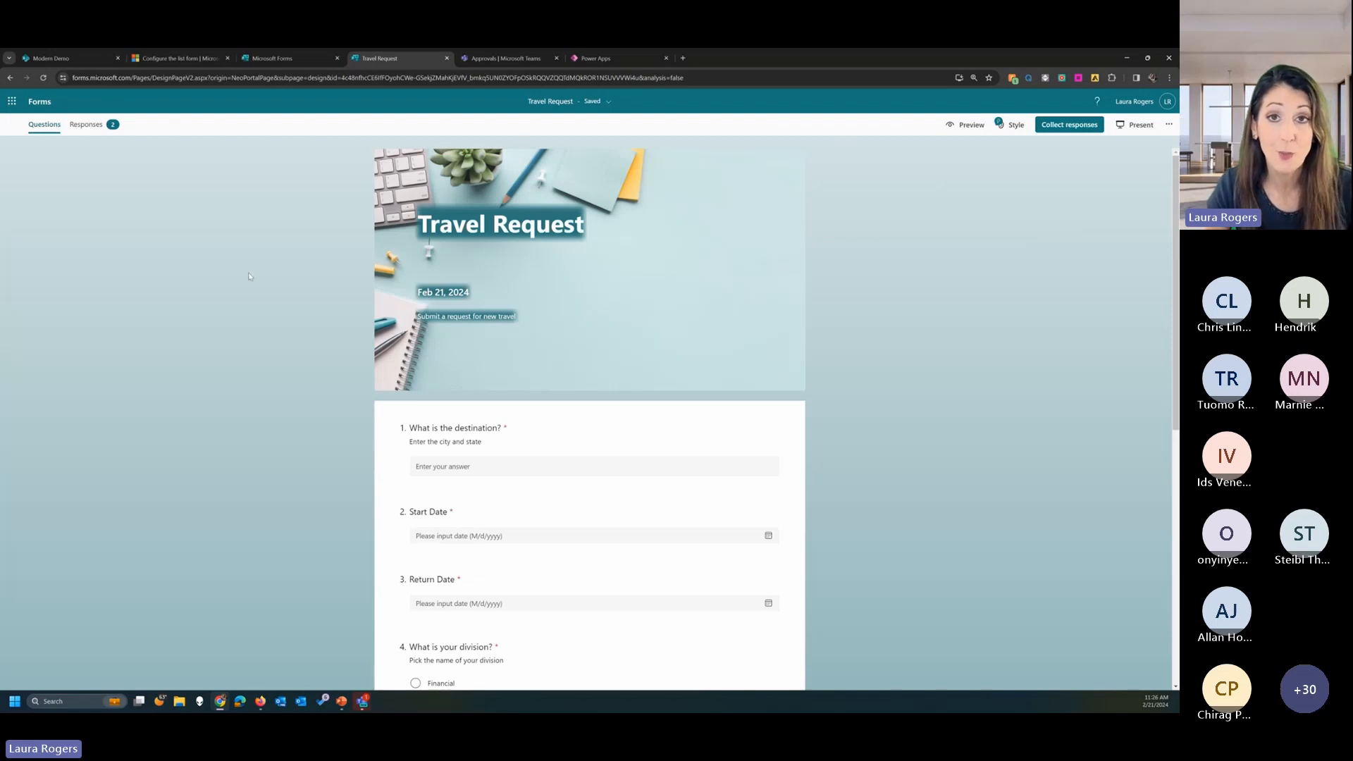
Examine the answer options of the division question and the remaining questions down to Attach receipt.
{"action": "scroll", "coordinate": [589, 487], "scroll_direction": "down", "scroll_amount": 3}
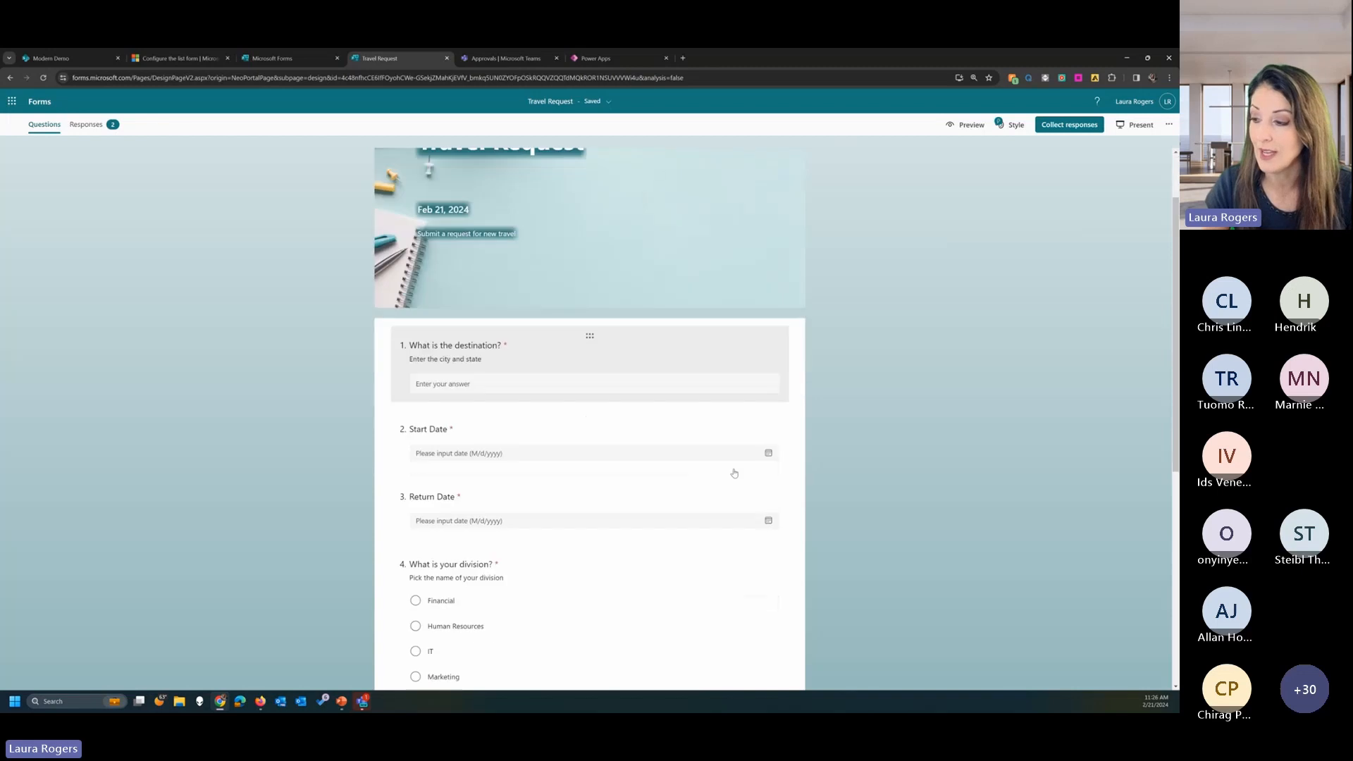
{"action": "left_click", "coordinate": [515, 479]}
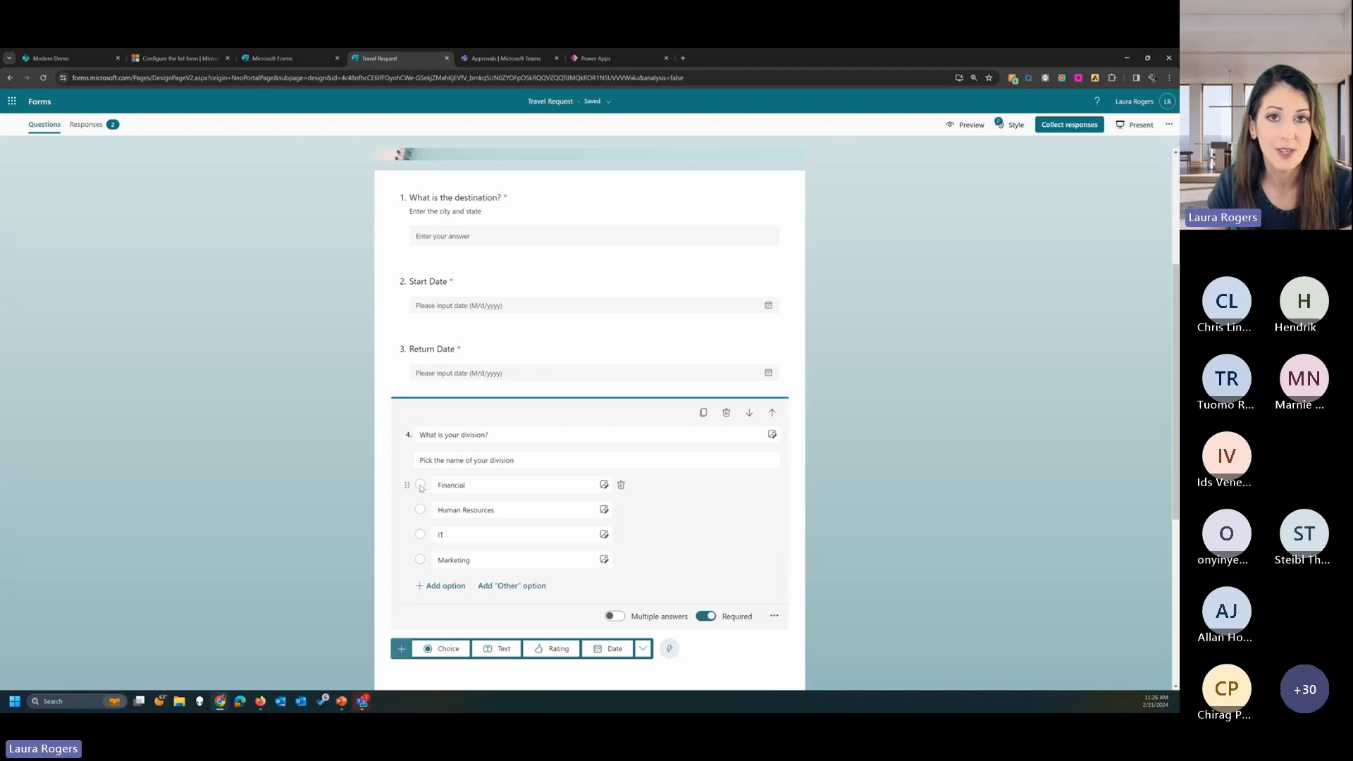
{"action": "left_click", "coordinate": [324, 474]}
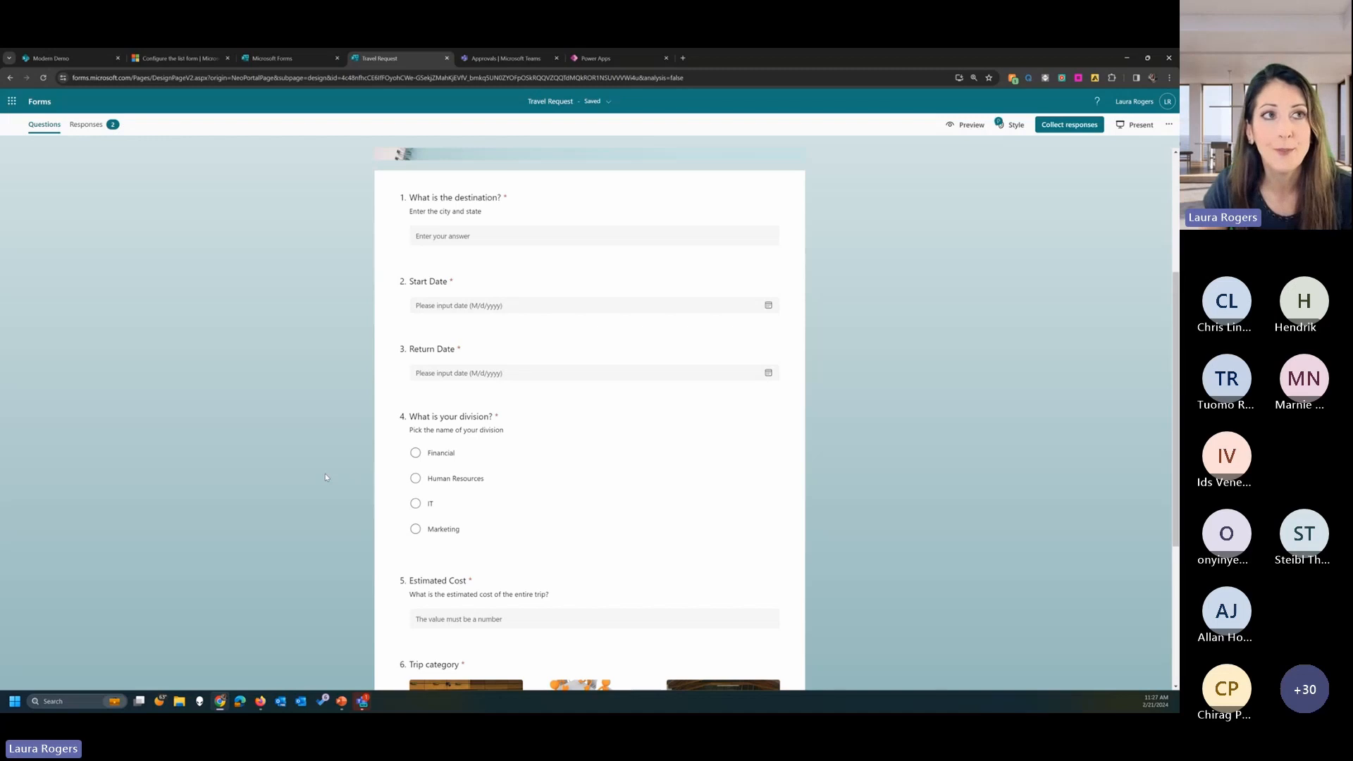
{"action": "scroll", "coordinate": [325, 478], "scroll_direction": "down", "scroll_amount": 4}
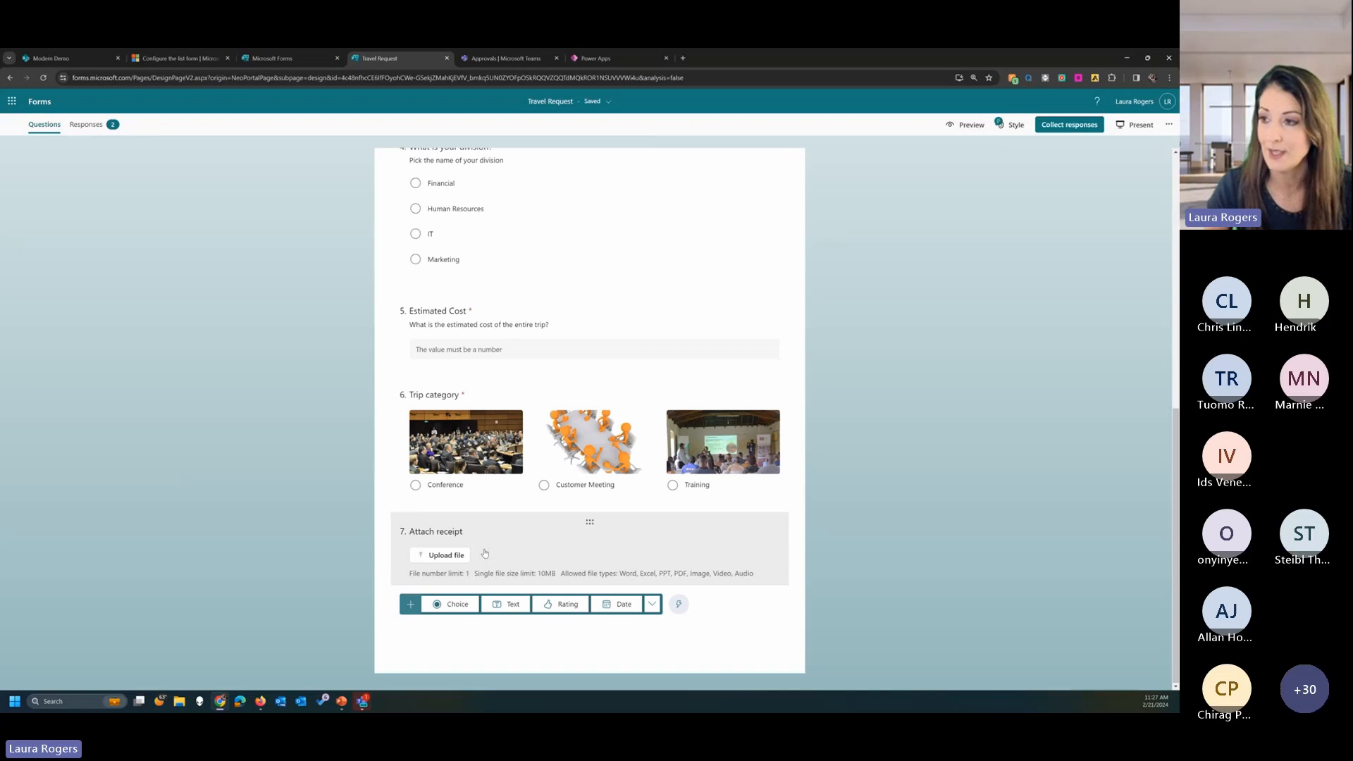
Switch to the Microsoft Forms home page and reload the list of recent forms.
{"action": "left_click", "coordinate": [300, 59]}
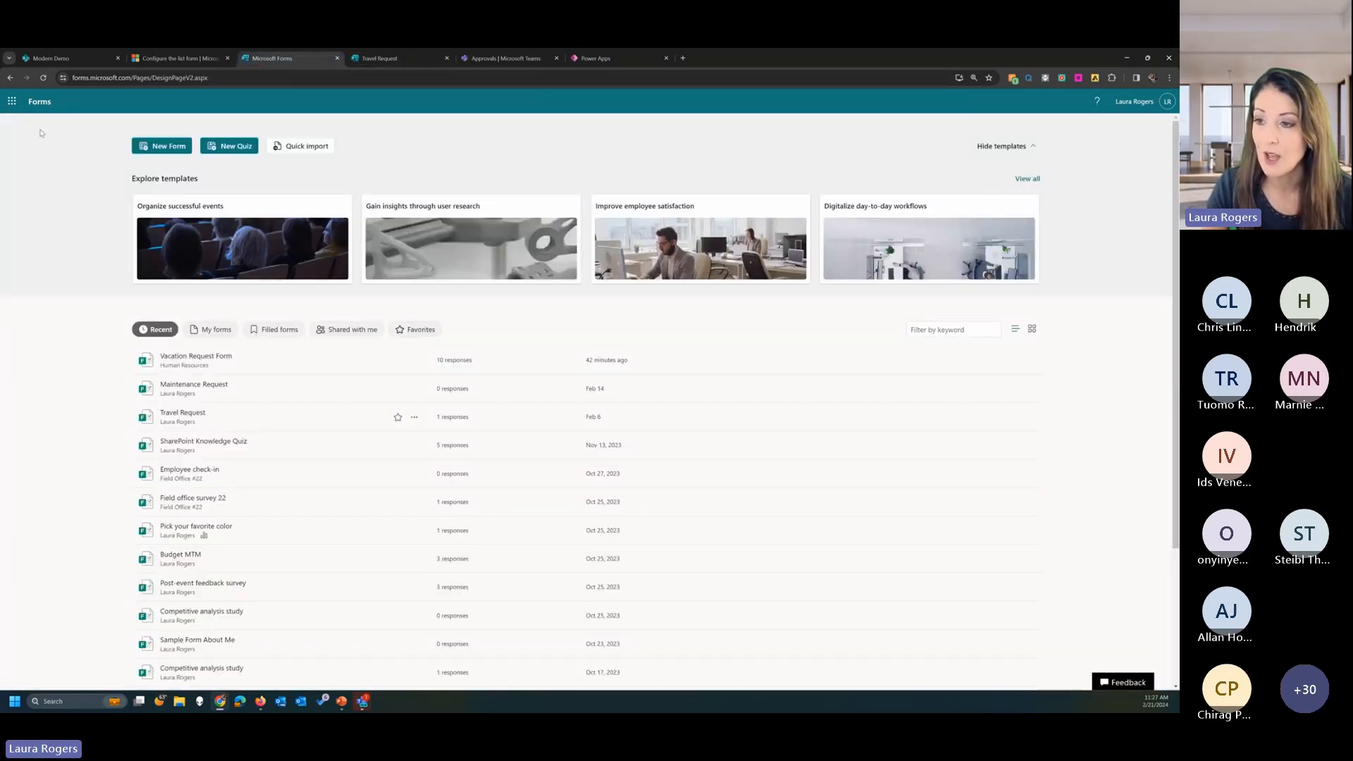
{"action": "left_click", "coordinate": [35, 102]}
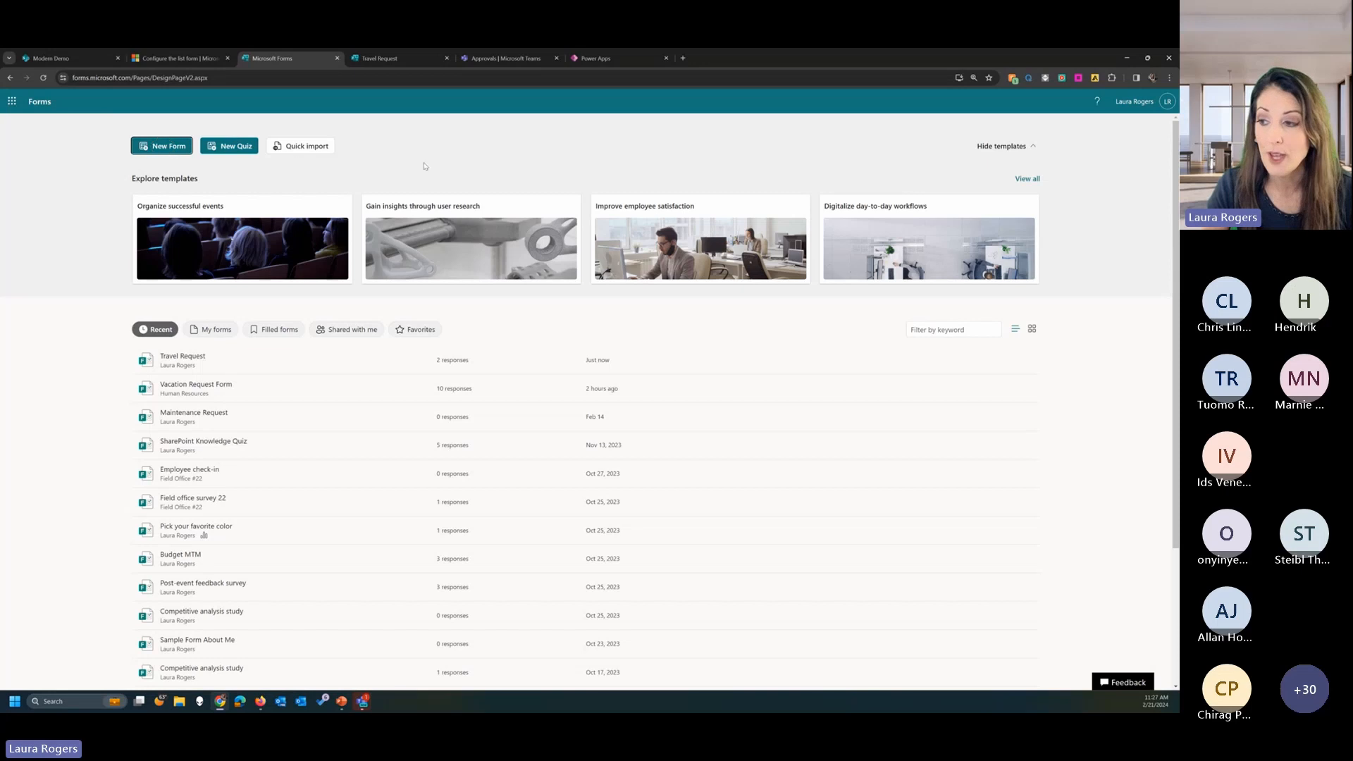
Check the forms owned by the Human Resources group, and return to the Travel Request form.
{"action": "scroll", "coordinate": [451, 176], "scroll_direction": "down", "scroll_amount": 3}
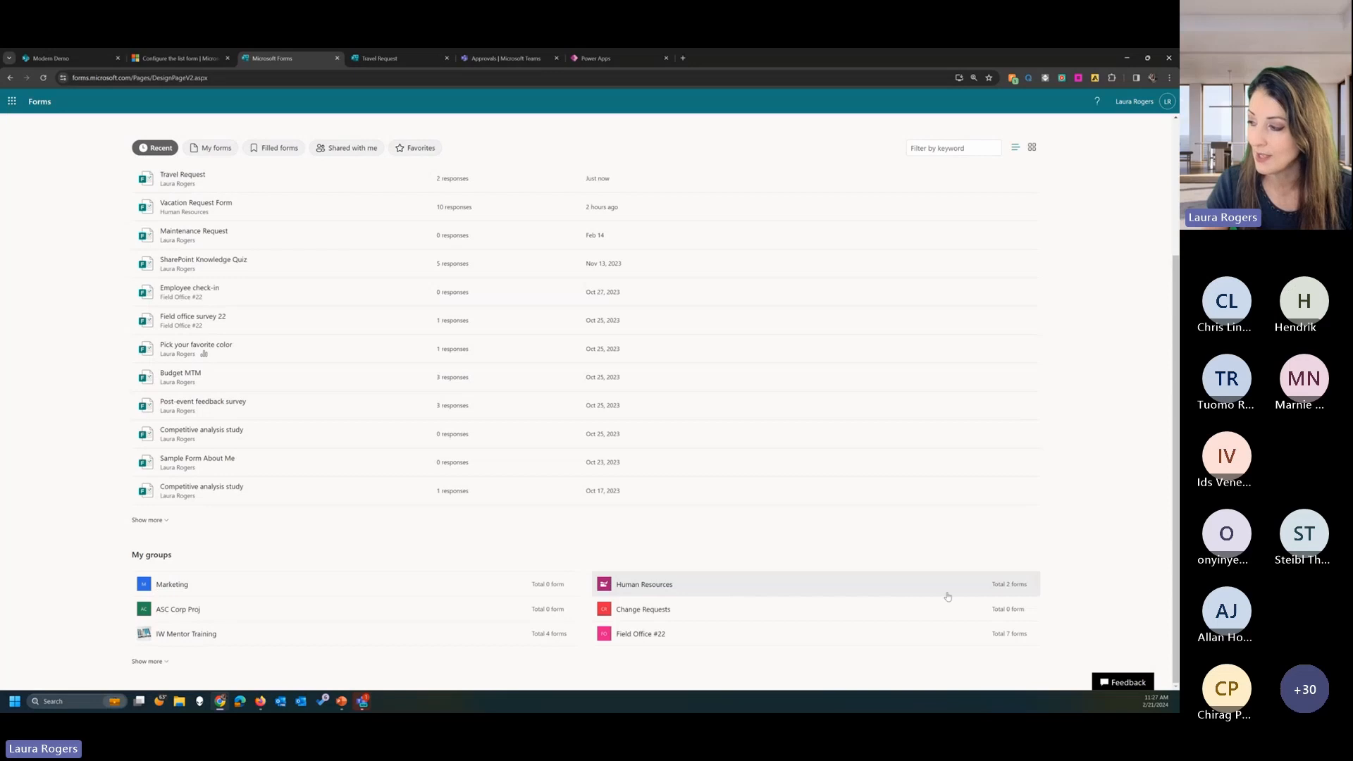
{"action": "left_click", "coordinate": [679, 585]}
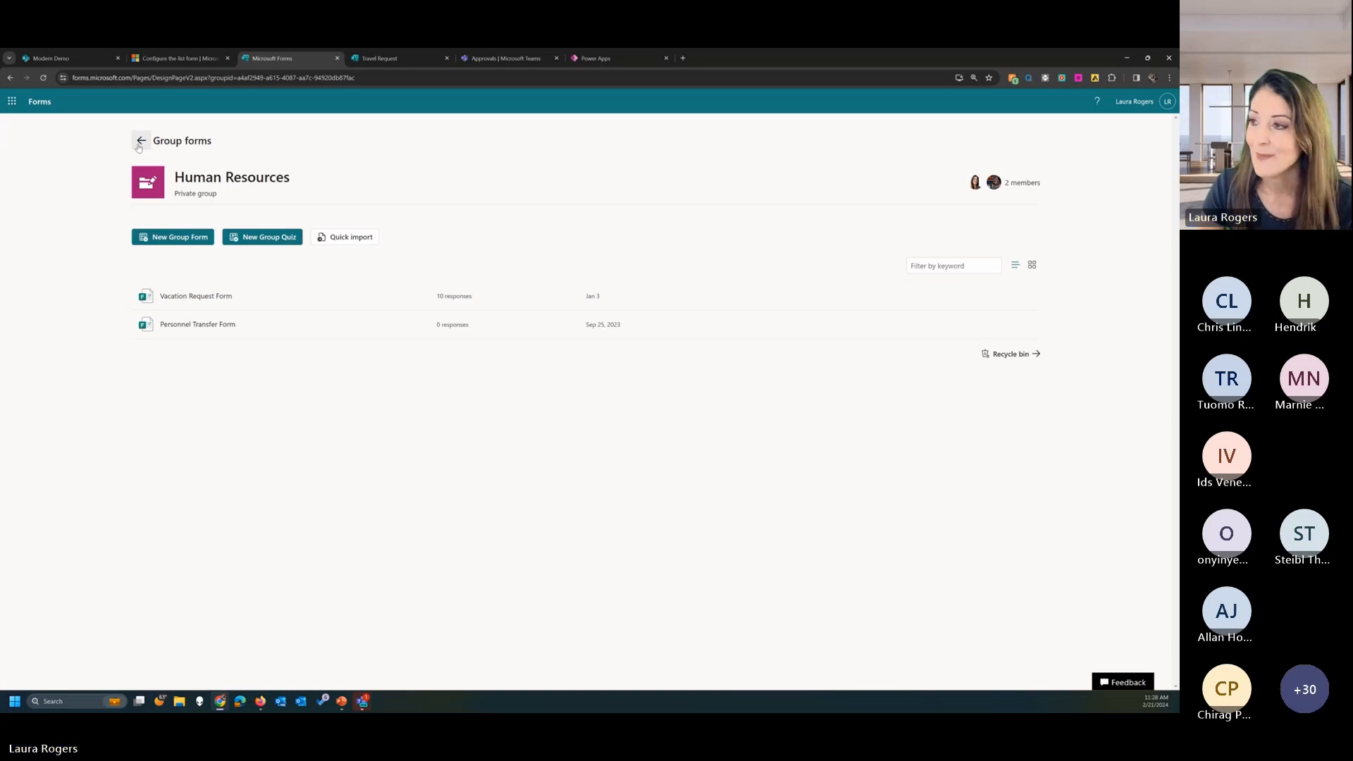
{"action": "left_click", "coordinate": [406, 63]}
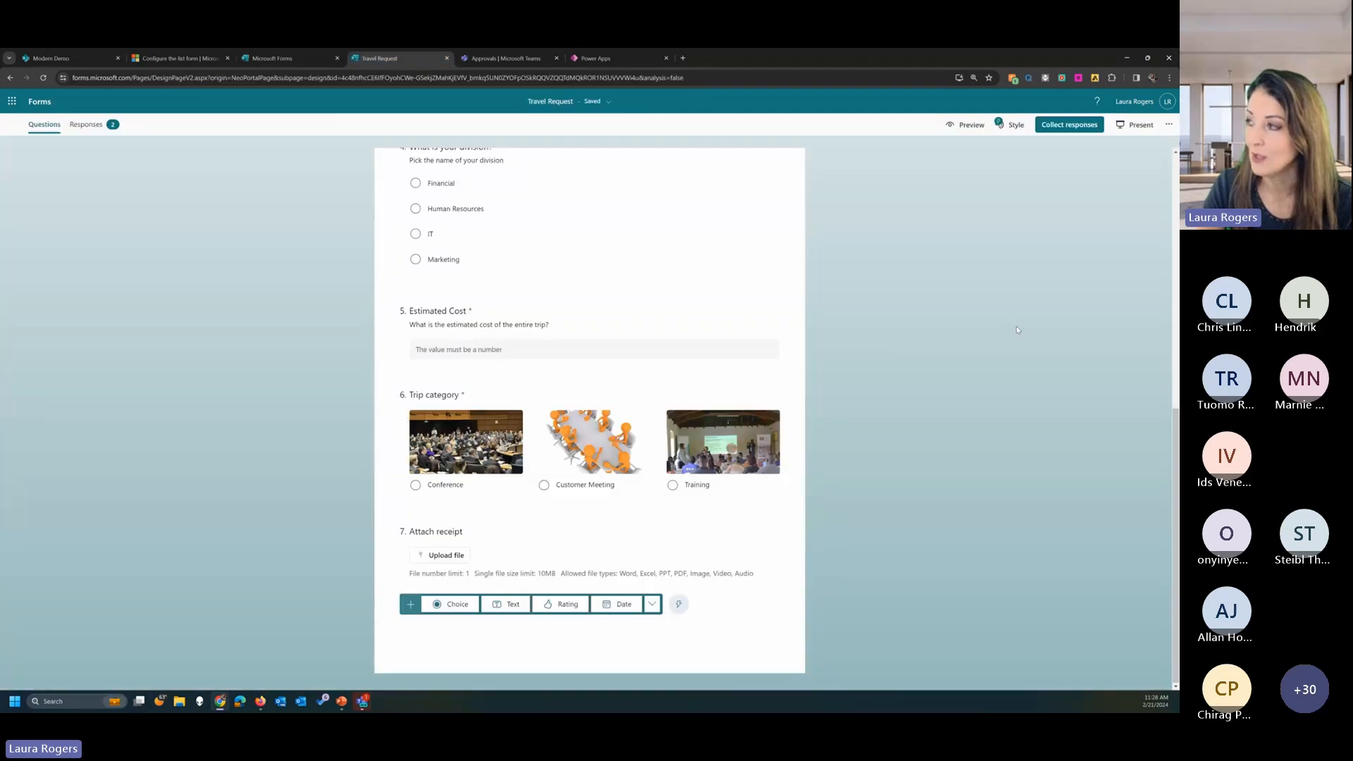
Review the link, QR code and embed options for collecting Travel Request responses, and close the sharing dialog.
{"action": "scroll", "coordinate": [1017, 330], "scroll_direction": "up", "scroll_amount": 7}
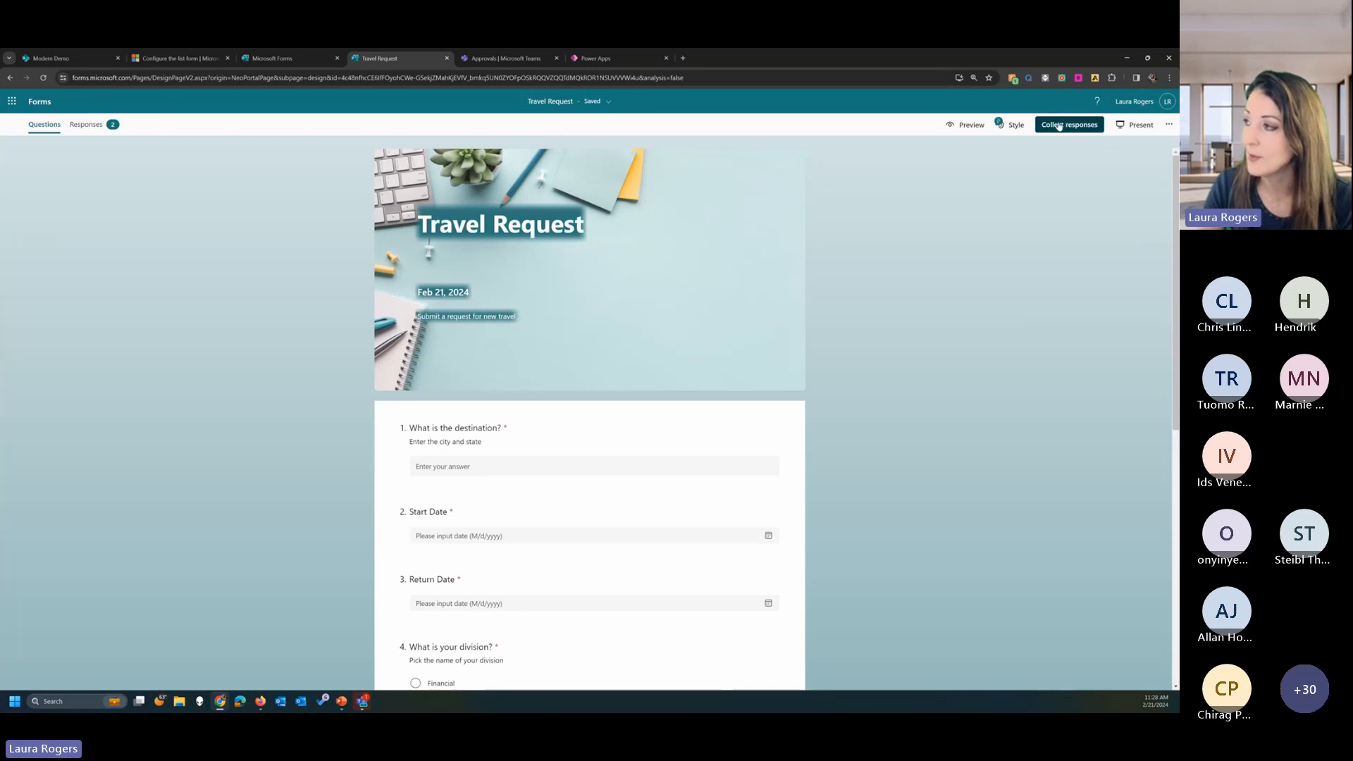
{"action": "left_click", "coordinate": [1058, 126]}
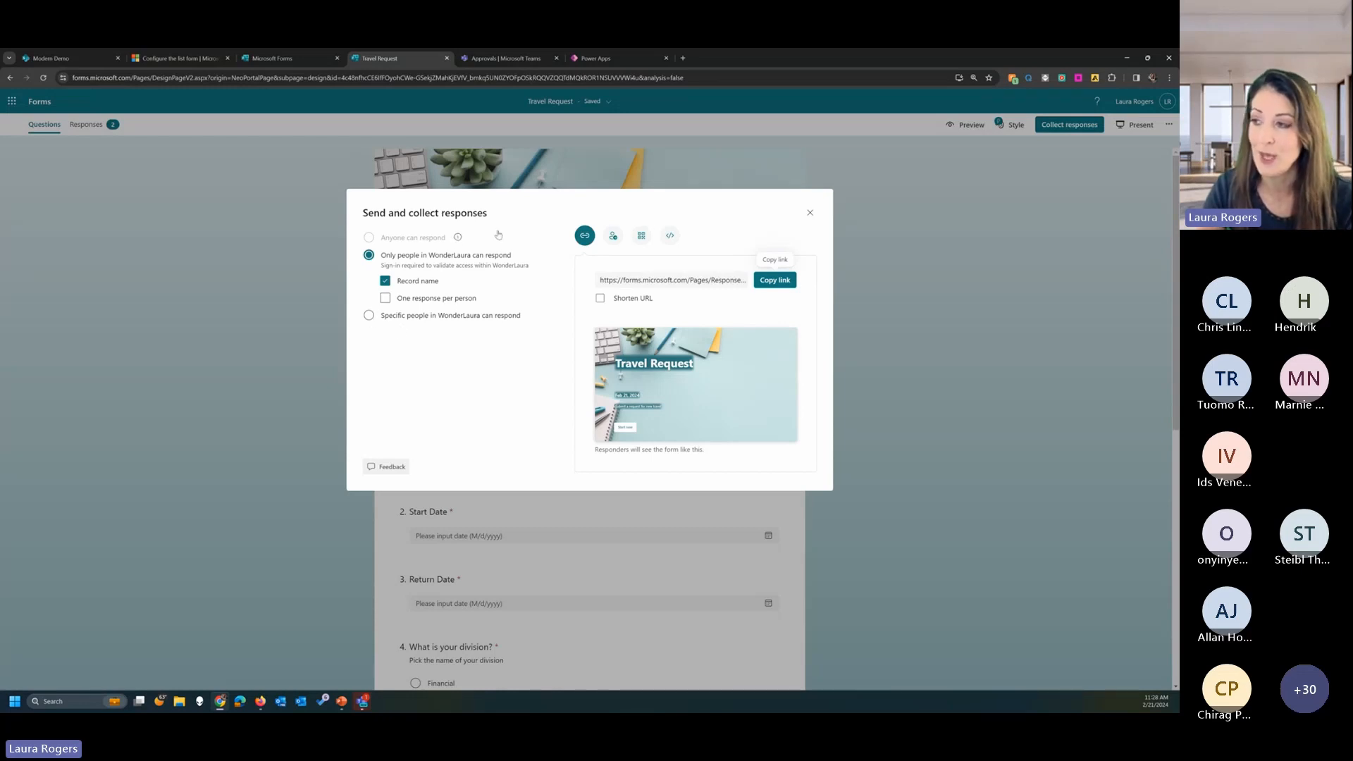
{"action": "left_click", "coordinate": [642, 235]}
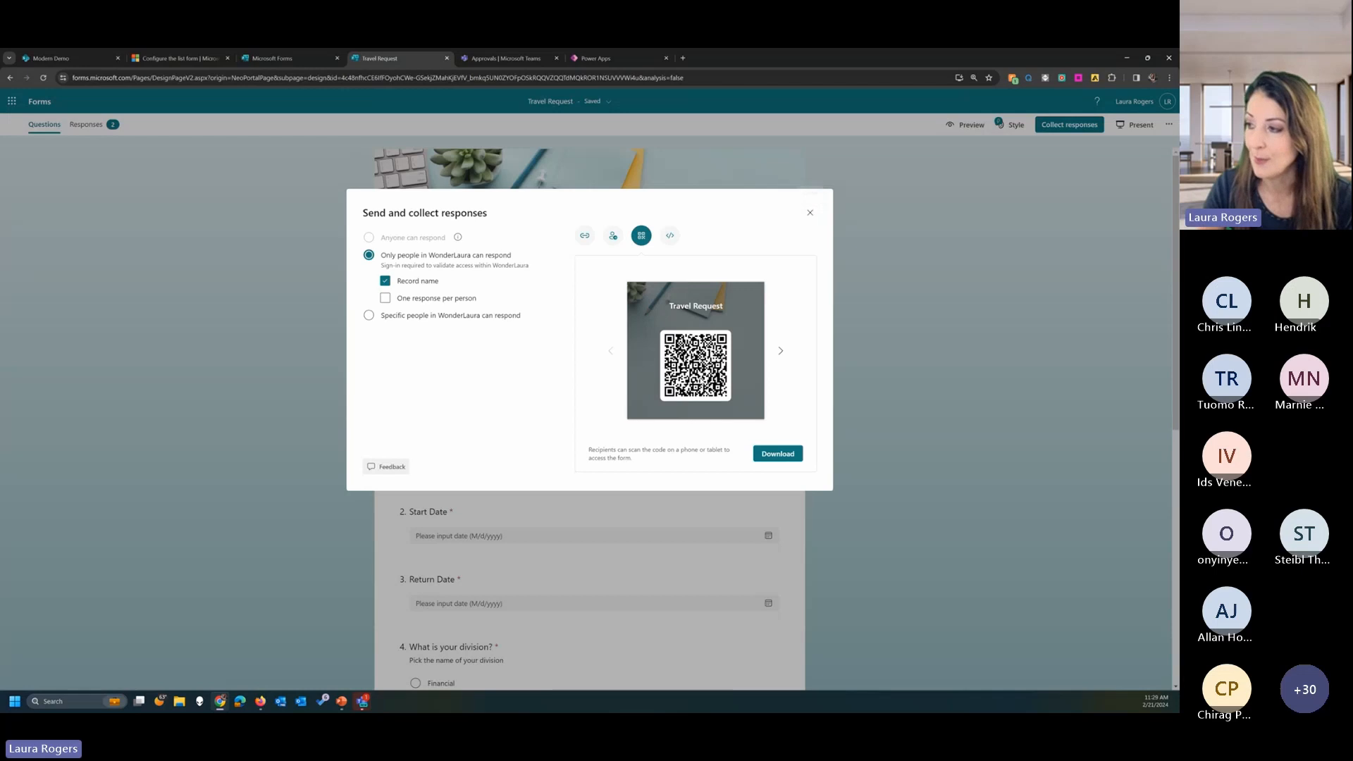
{"action": "left_click", "coordinate": [670, 235]}
{"action": "left_click", "coordinate": [585, 235]}
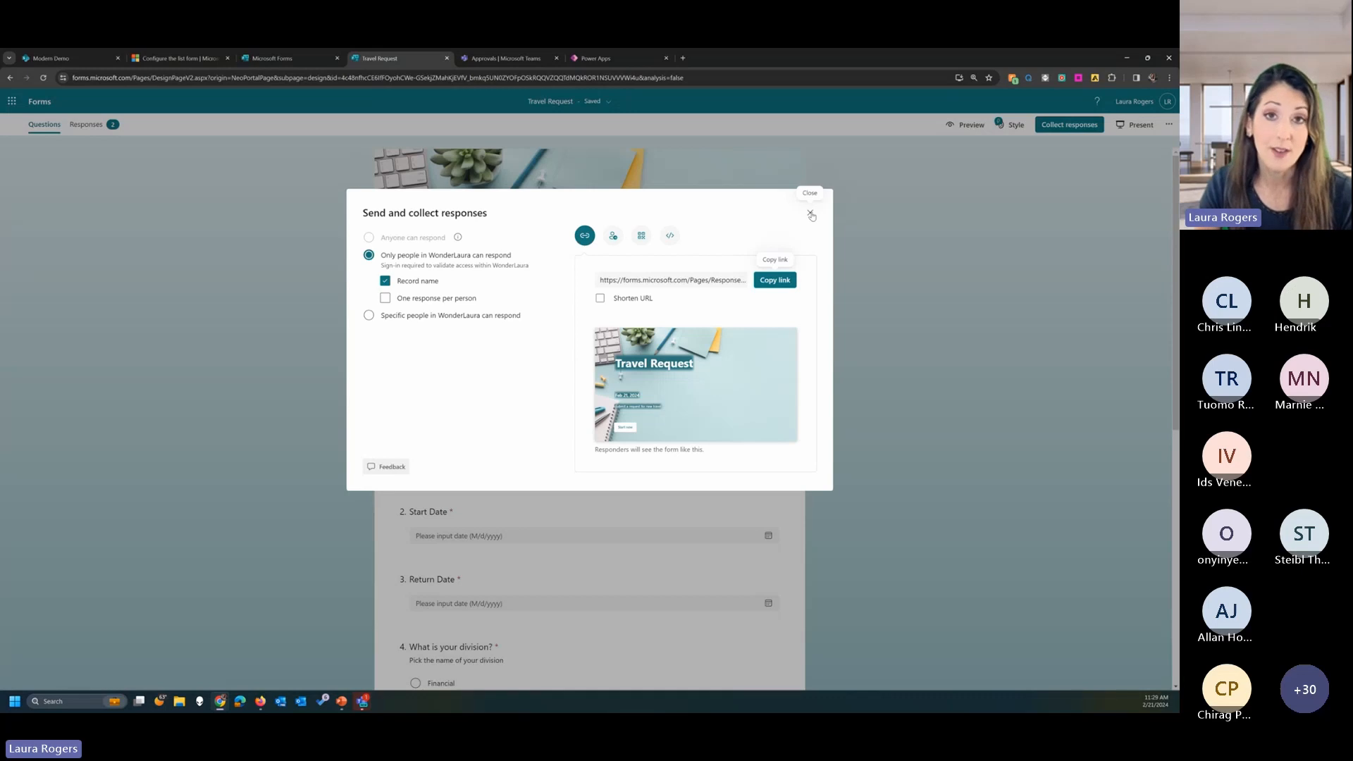
{"action": "left_click", "coordinate": [811, 213]}
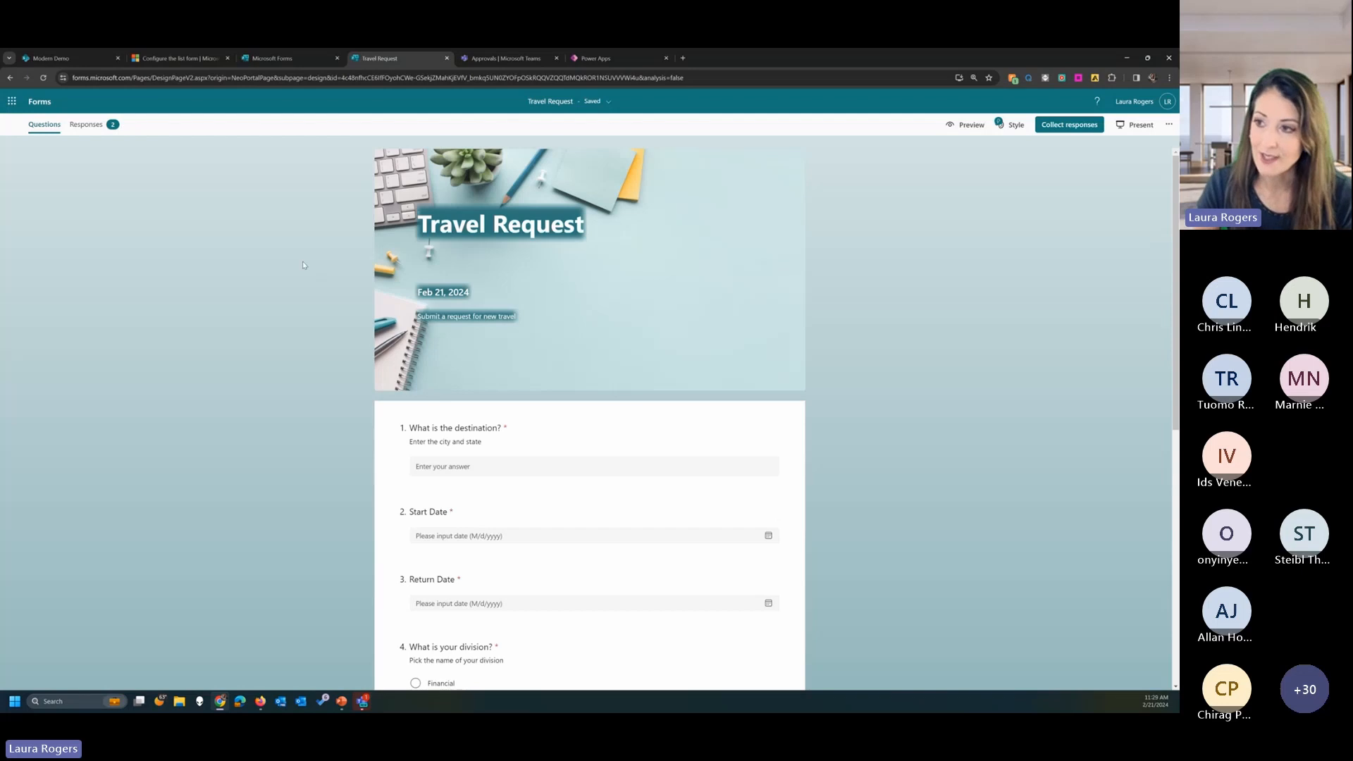
Switch to Approvals in Microsoft Teams, check the list of additional apps and return to the received approvals.
{"action": "left_click", "coordinate": [502, 58]}
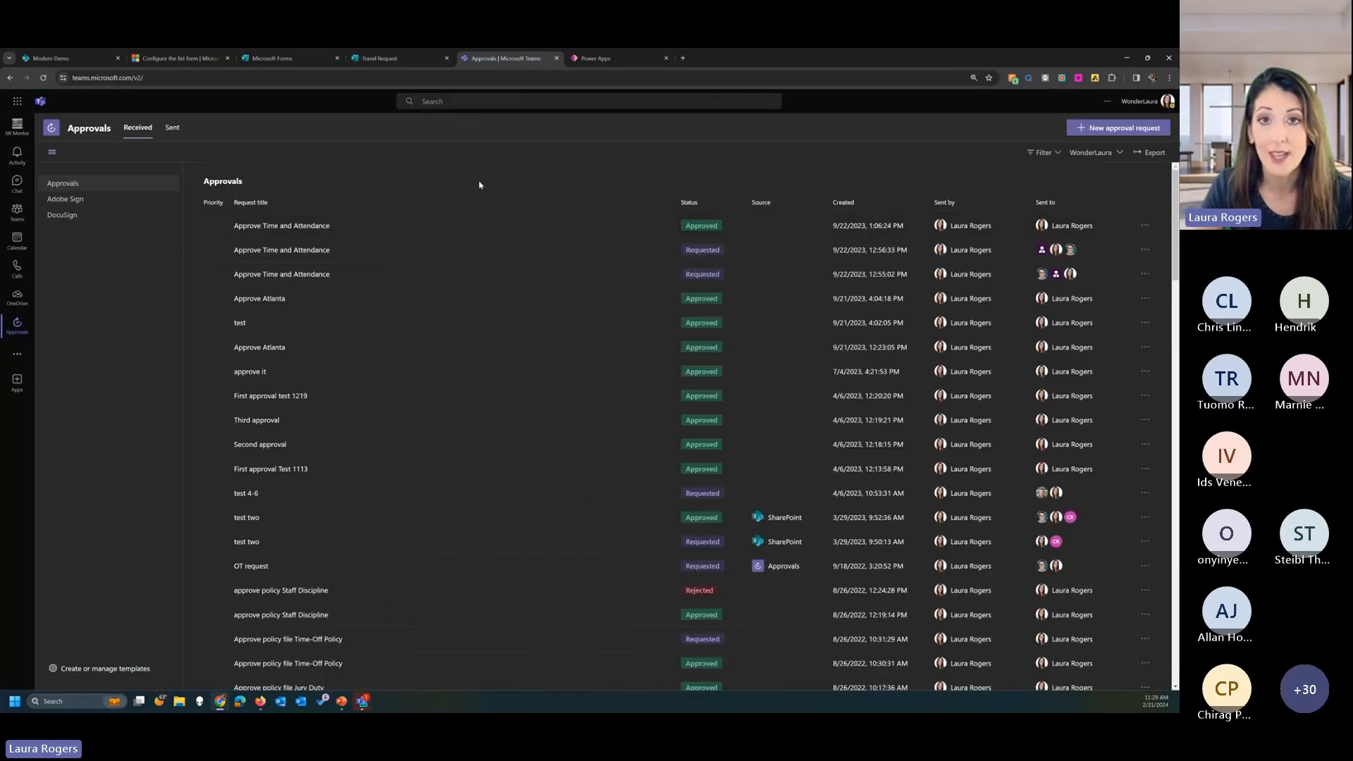
{"action": "left_click", "coordinate": [17, 354]}
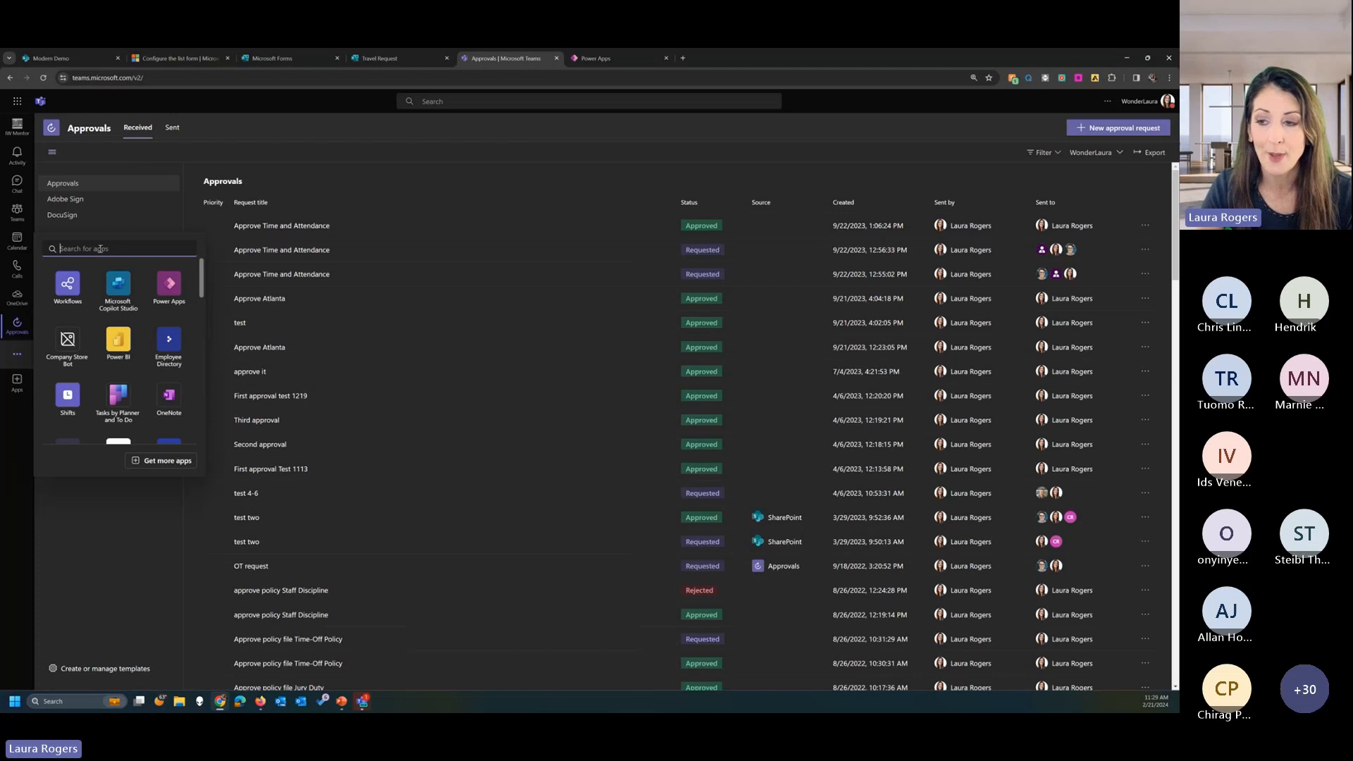
{"action": "left_click", "coordinate": [17, 325]}
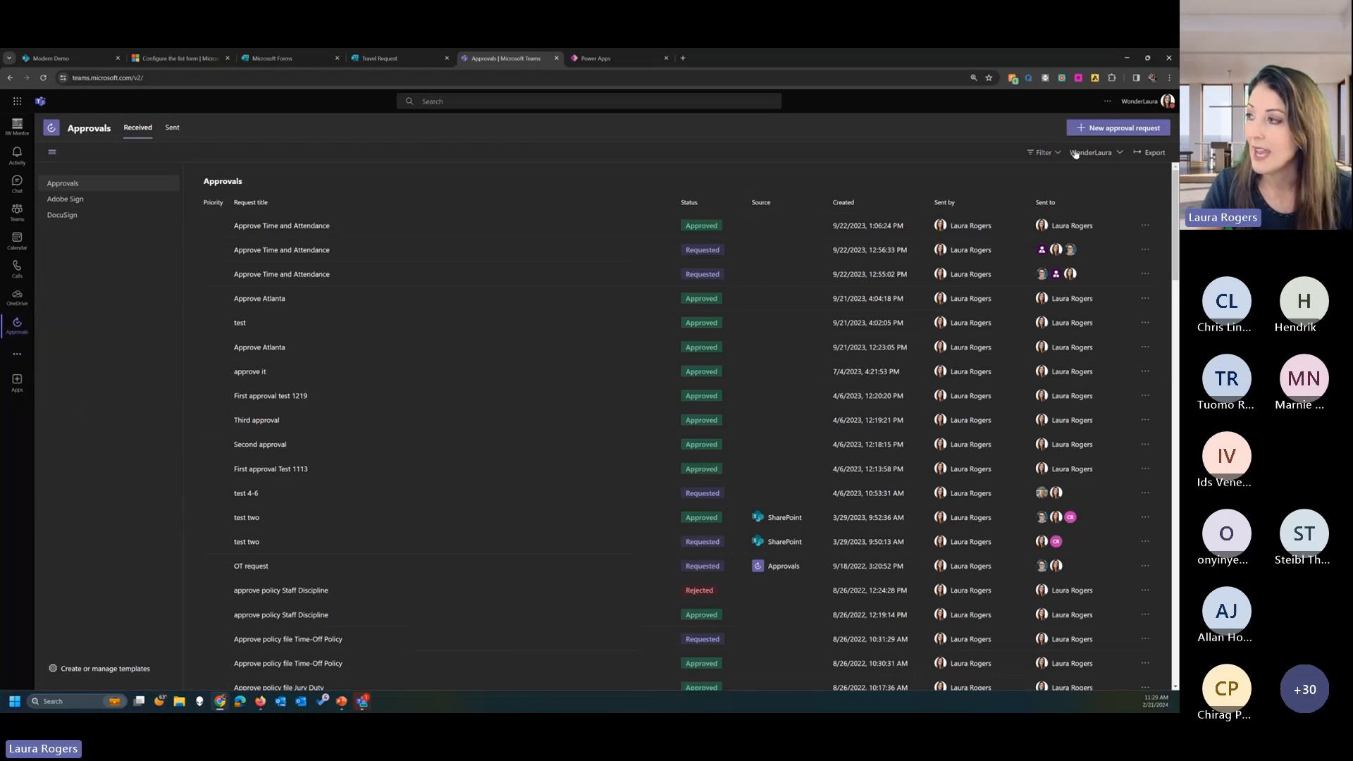
Start a new approval request from the Contoso Purchase Order template after looking through the available templates.
{"action": "left_click", "coordinate": [1113, 133]}
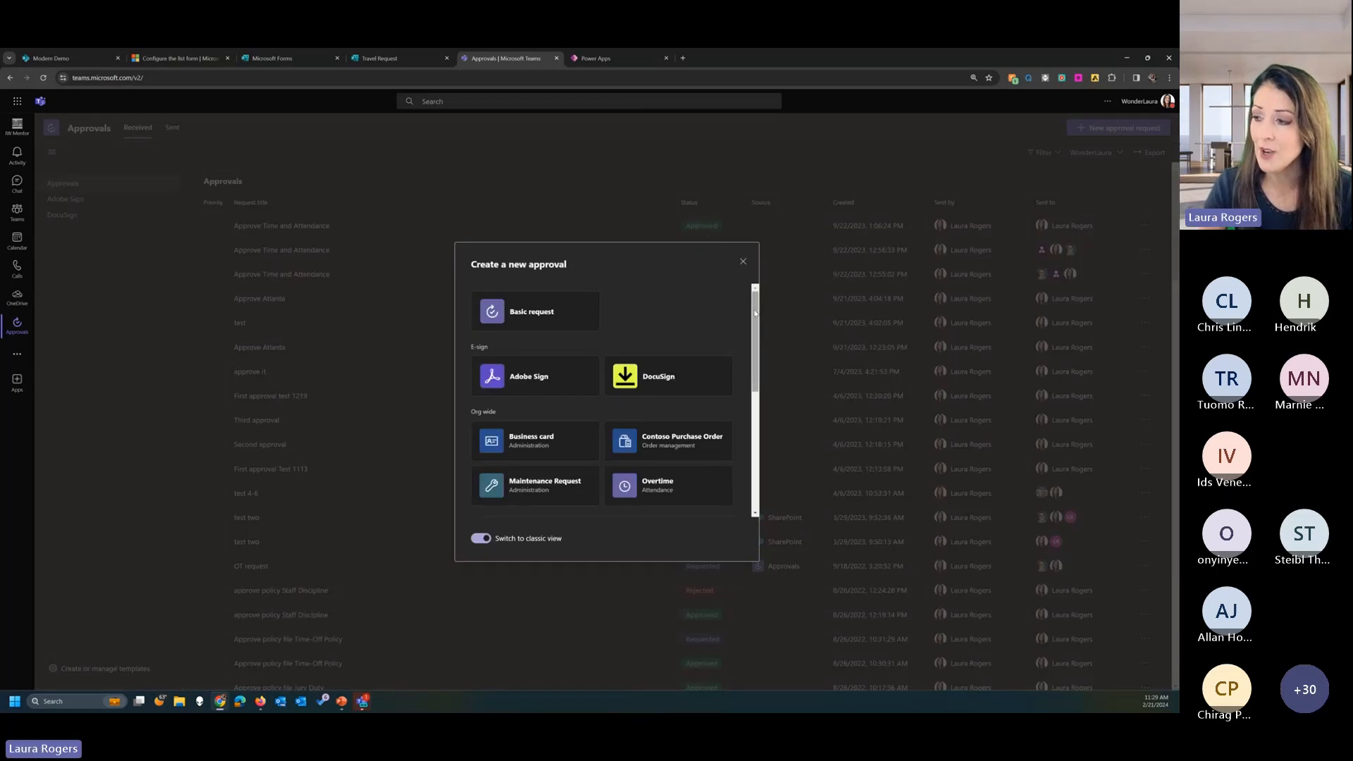
{"action": "left_click_drag", "start_coordinate": [755, 313], "coordinate": [757, 457]}
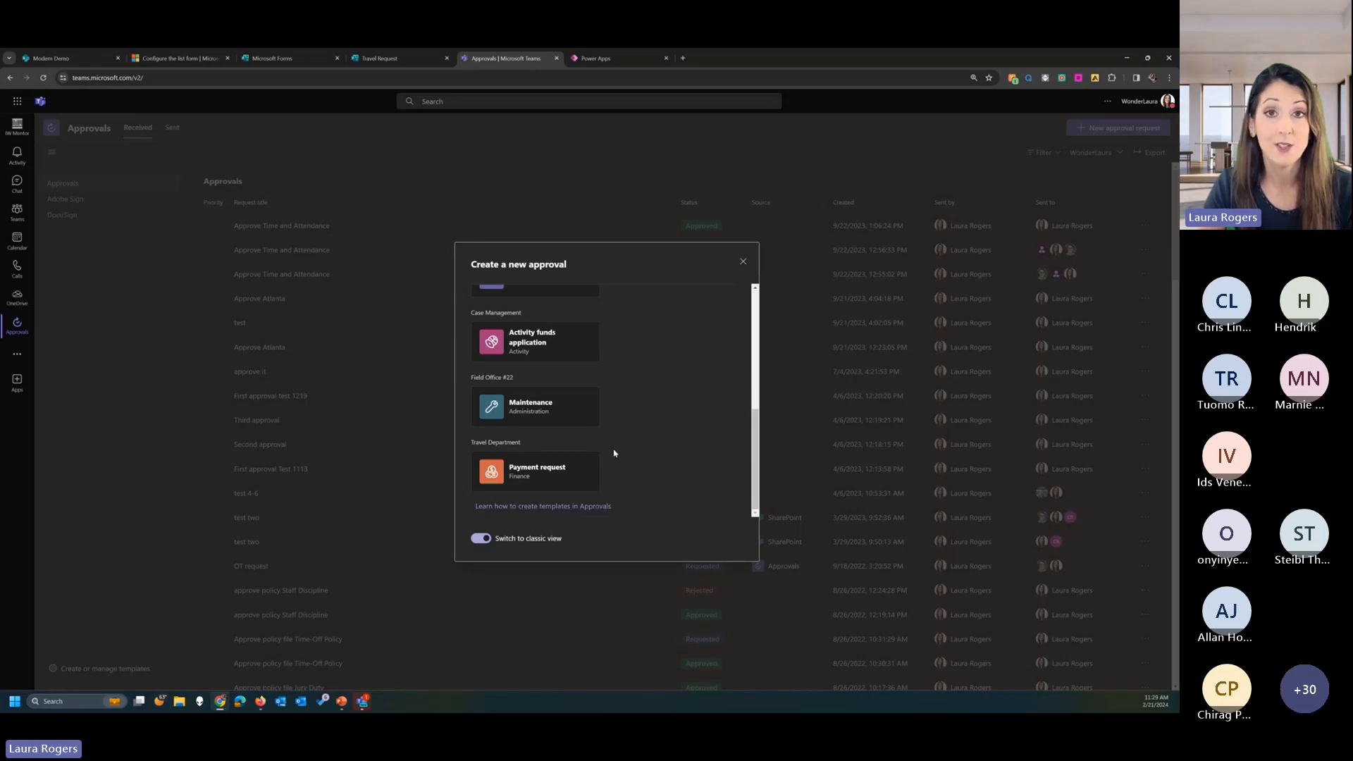
{"action": "scroll", "coordinate": [613, 452], "scroll_direction": "up", "scroll_amount": 5}
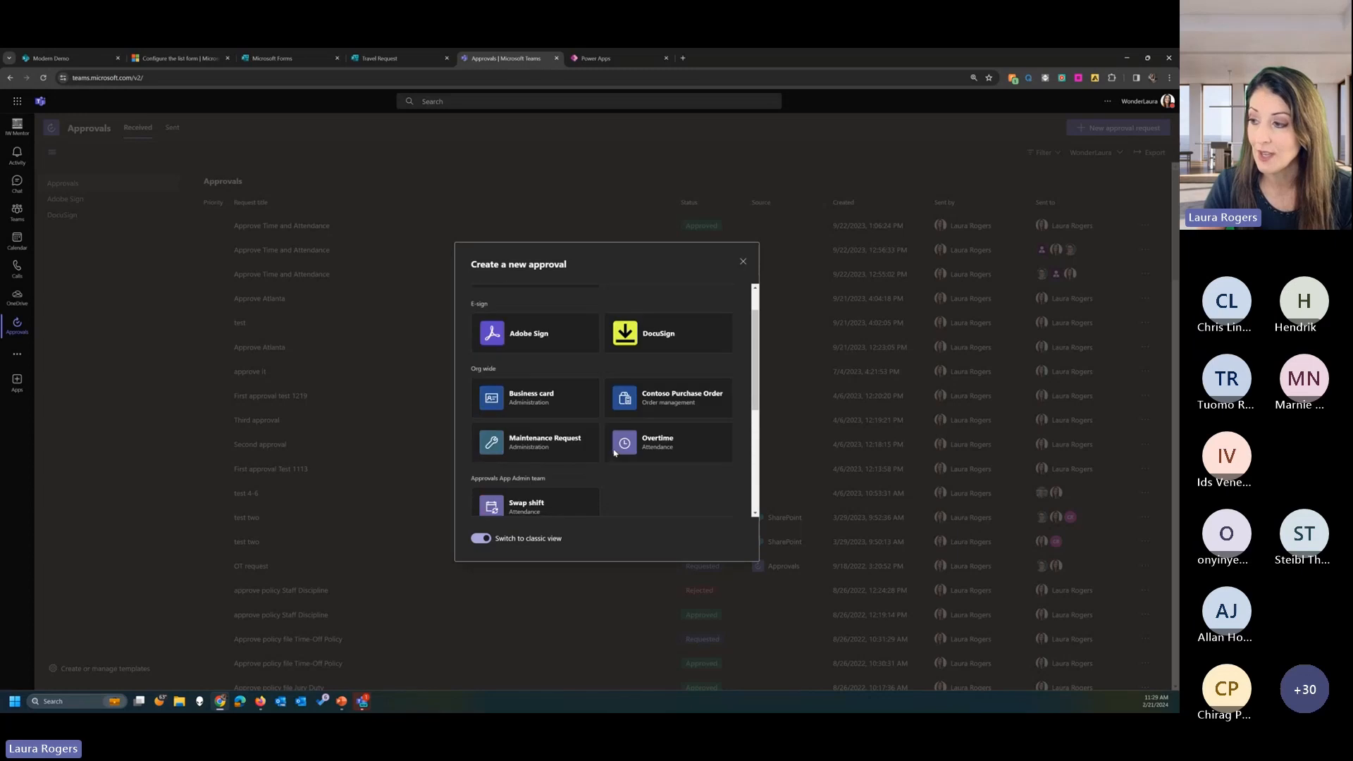
{"action": "left_click", "coordinate": [659, 400]}
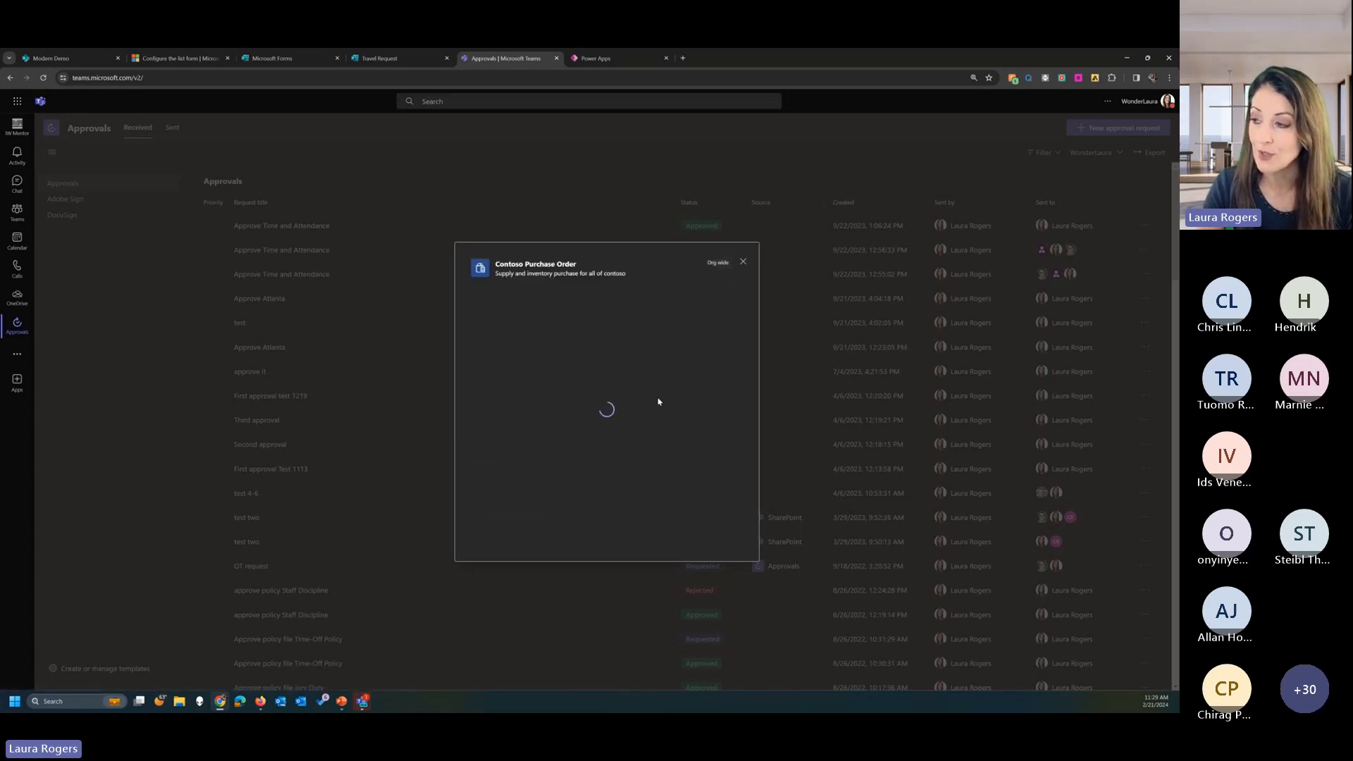
Name the purchase order request "test PO", enter "test" as the reason and choose Office supplies as the purchase type.
{"action": "left_click", "coordinate": [537, 317]}
{"action": "type", "text": "test PO"}
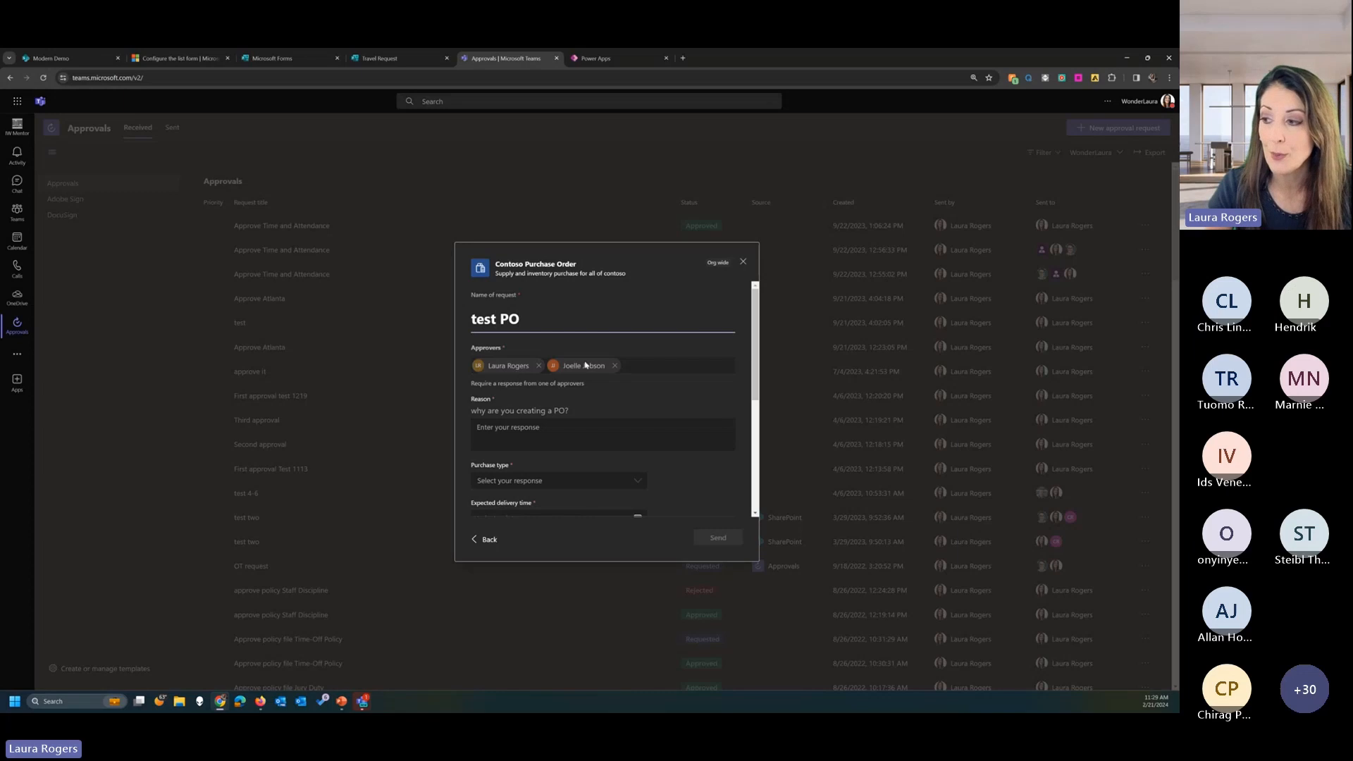
{"action": "left_click", "coordinate": [520, 430]}
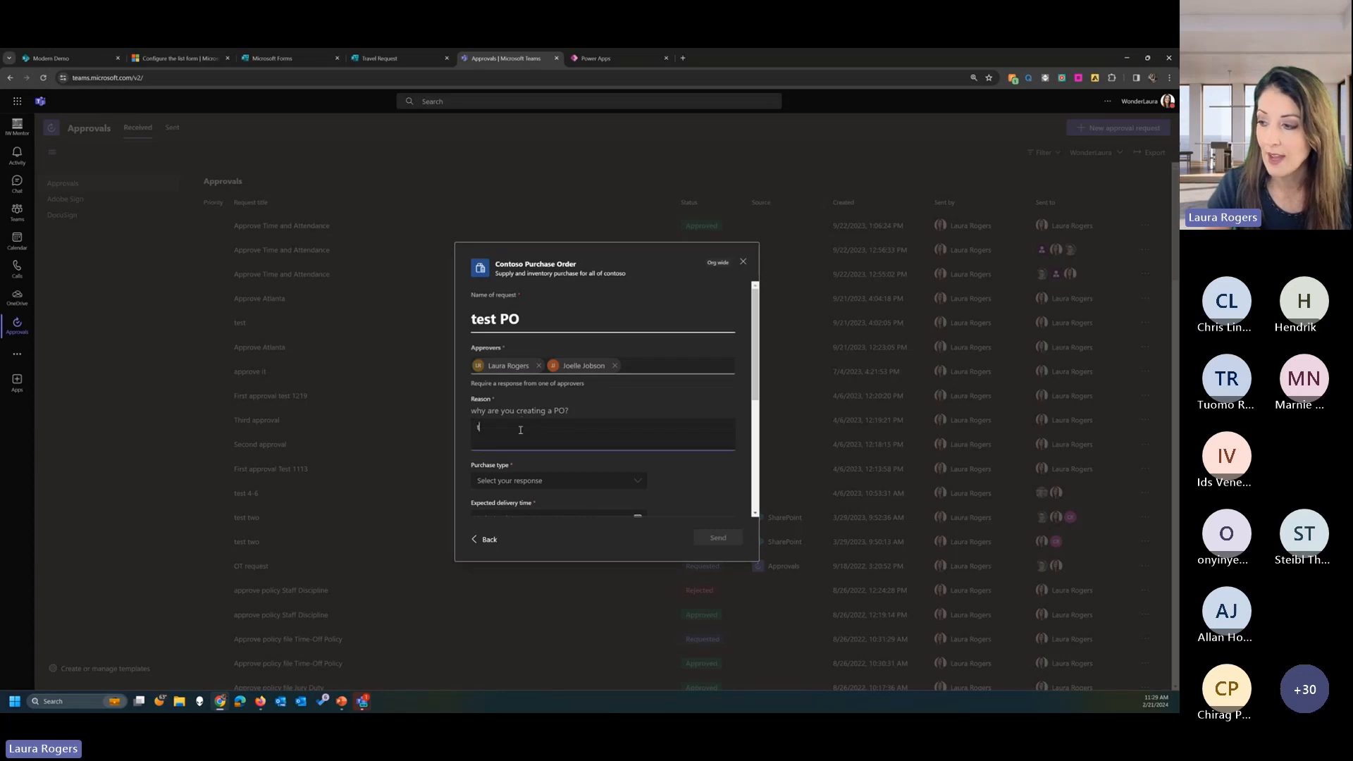
{"action": "type", "text": "test"}
{"action": "left_click", "coordinate": [538, 480]}
{"action": "left_click", "coordinate": [529, 502]}
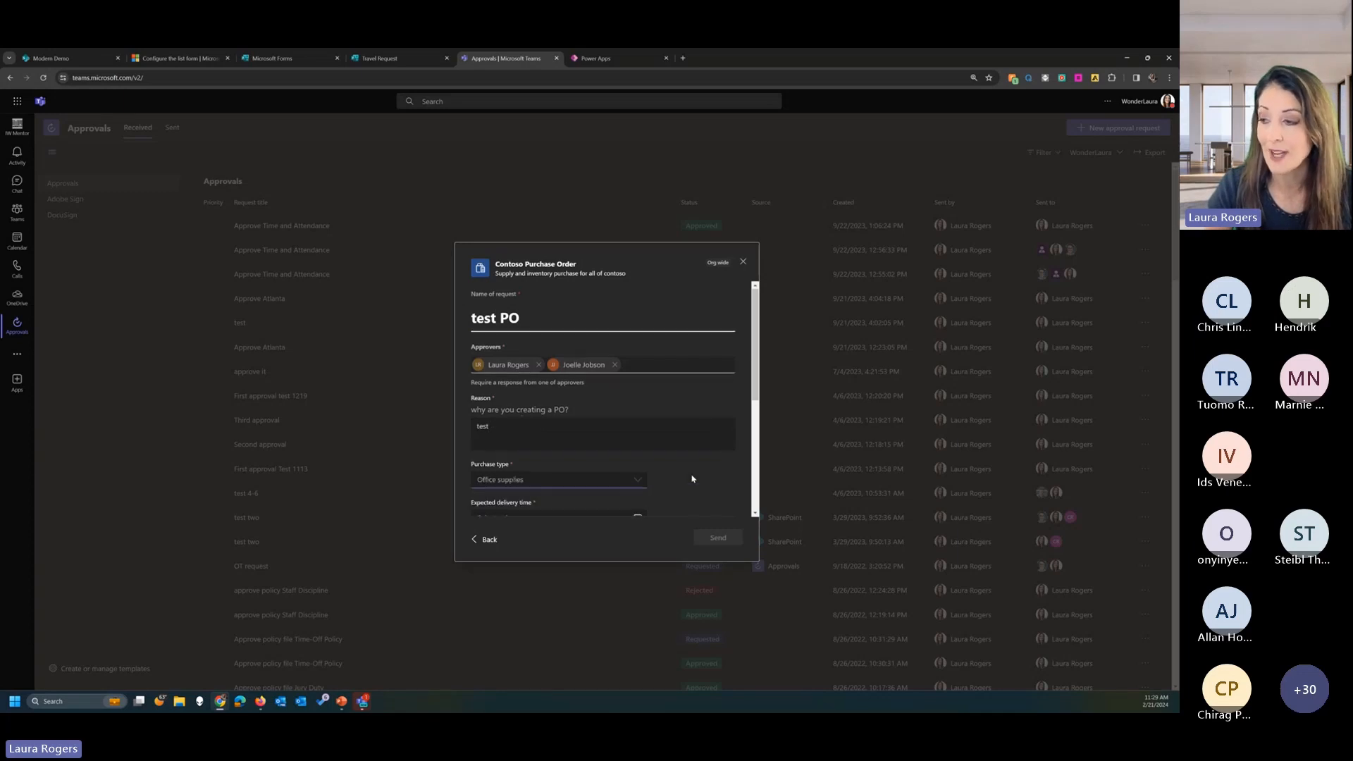
Set the purchase order's expected delivery date to 2/29/2024.
{"action": "scroll", "coordinate": [578, 366], "scroll_direction": "down", "scroll_amount": 3}
{"action": "left_click", "coordinate": [637, 333]}
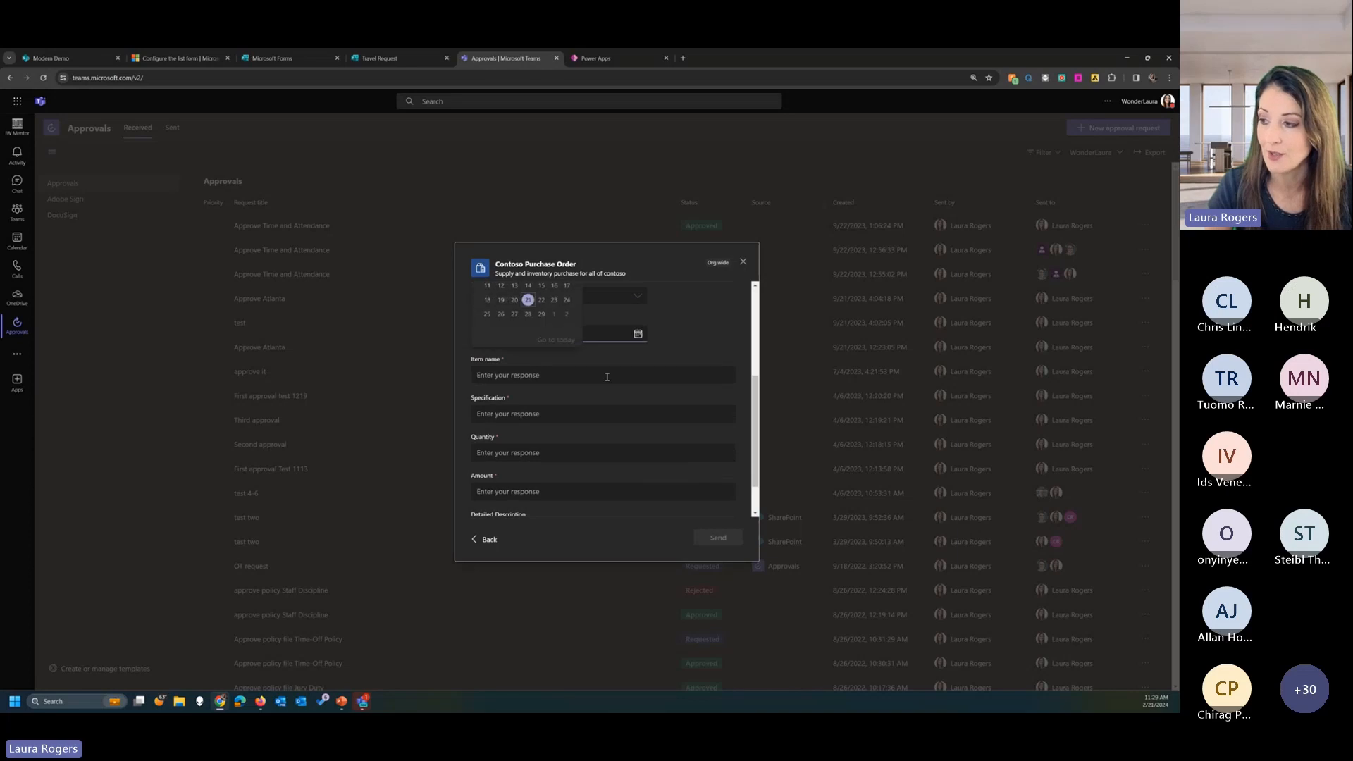
{"action": "left_click", "coordinate": [556, 315]}
{"action": "scroll", "coordinate": [551, 399], "scroll_direction": "down", "scroll_amount": 2}
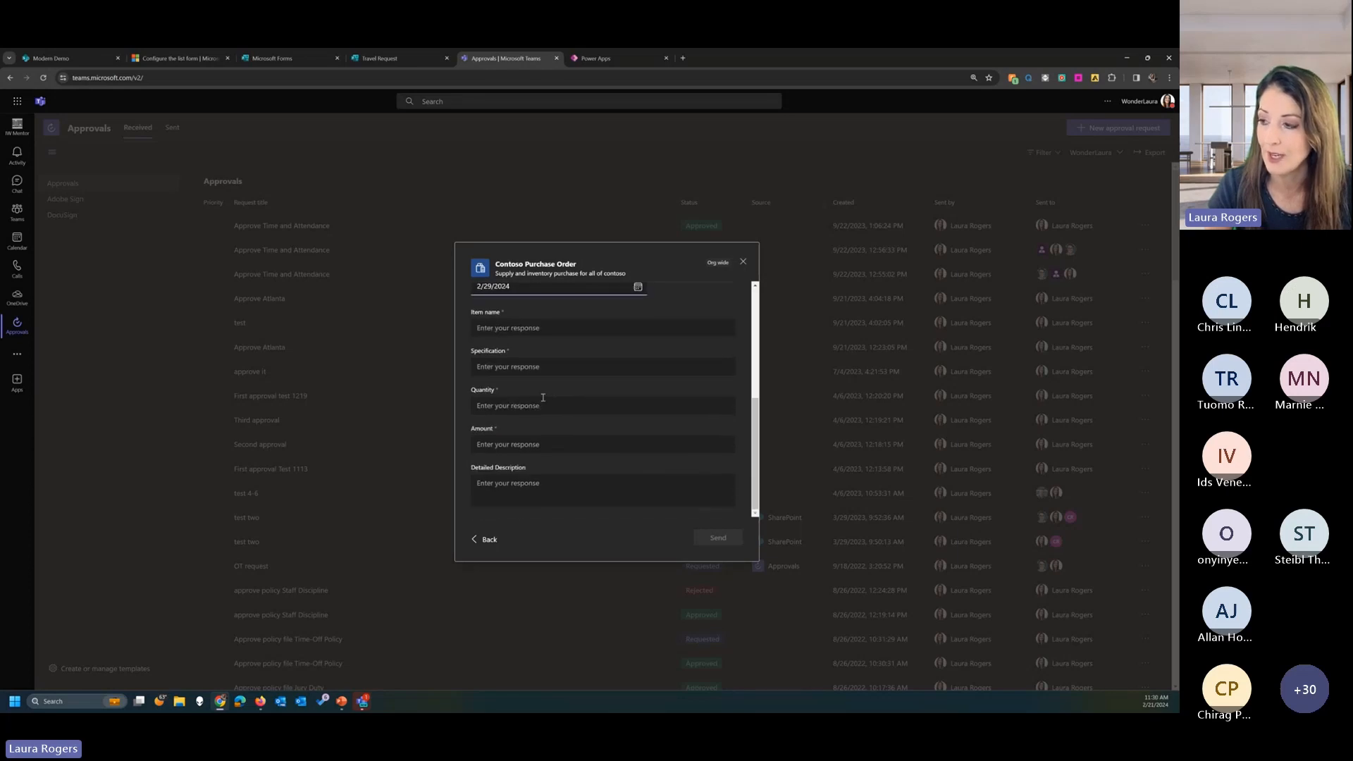
Enter "x" as both the item name and specification, and set the quantity to 3.
{"action": "left_click", "coordinate": [534, 329]}
{"action": "type", "text": "x"}
{"action": "left_click", "coordinate": [521, 367]}
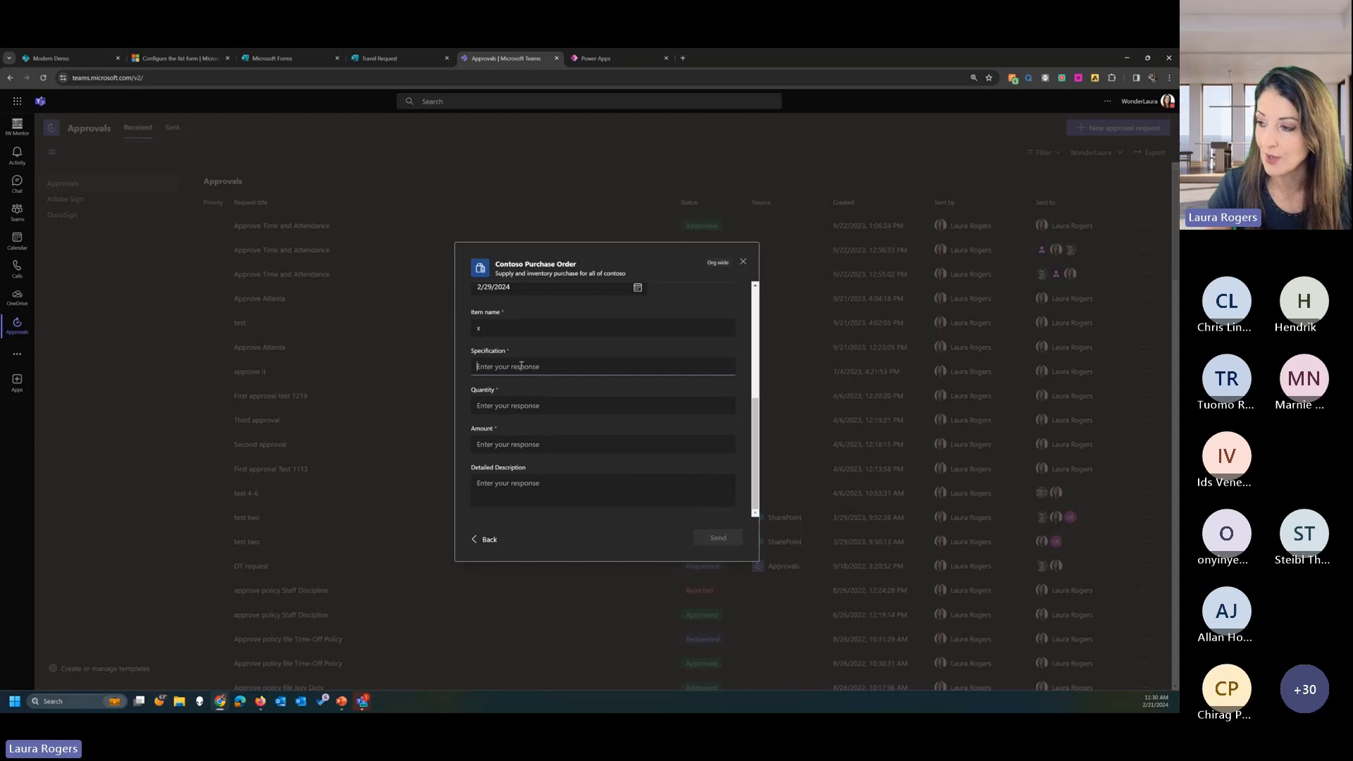
{"action": "type", "text": "x"}
{"action": "left_click", "coordinate": [516, 406]}
{"action": "type", "text": "3"}
Set the purchase order amount to 4 and send the approval request.
{"action": "left_click", "coordinate": [523, 444]}
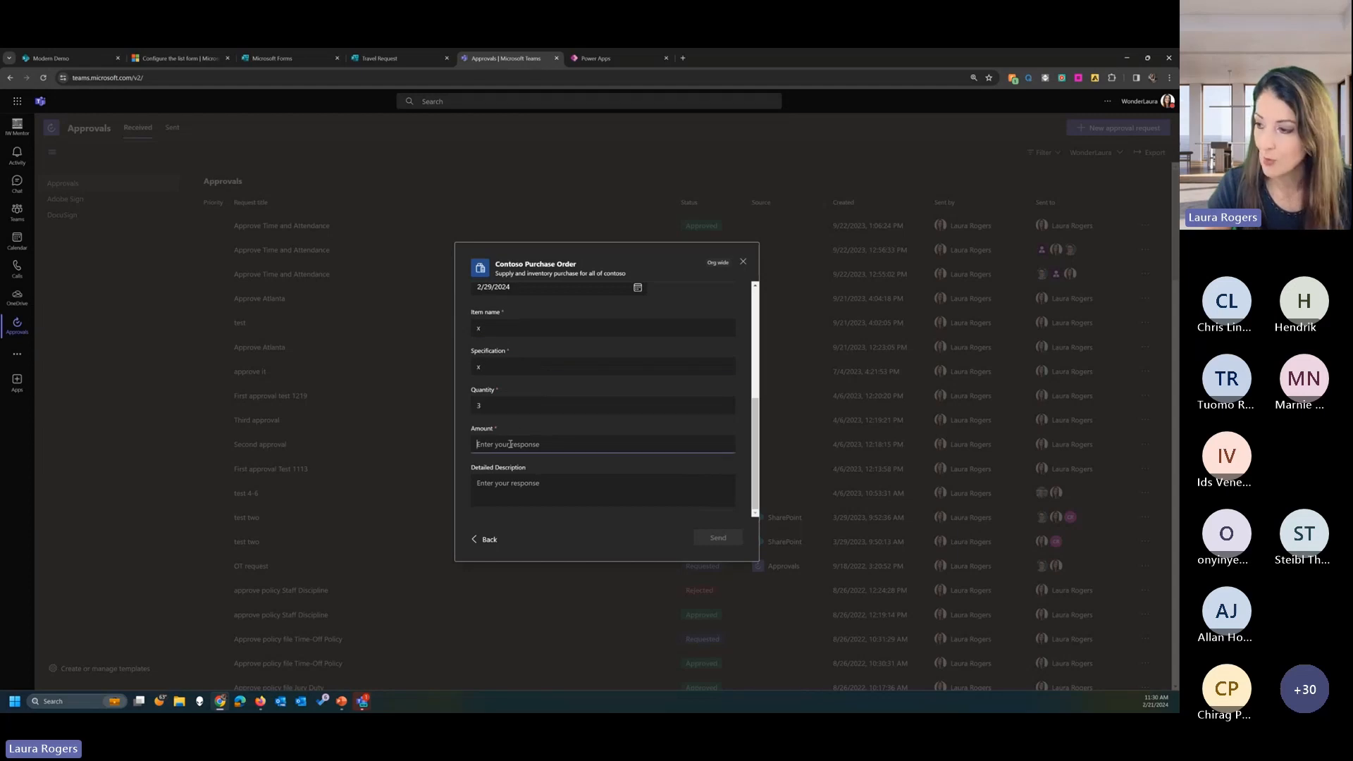
{"action": "type", "text": "e"}
{"action": "key", "text": "BackSpace"}
{"action": "type", "text": "4"}
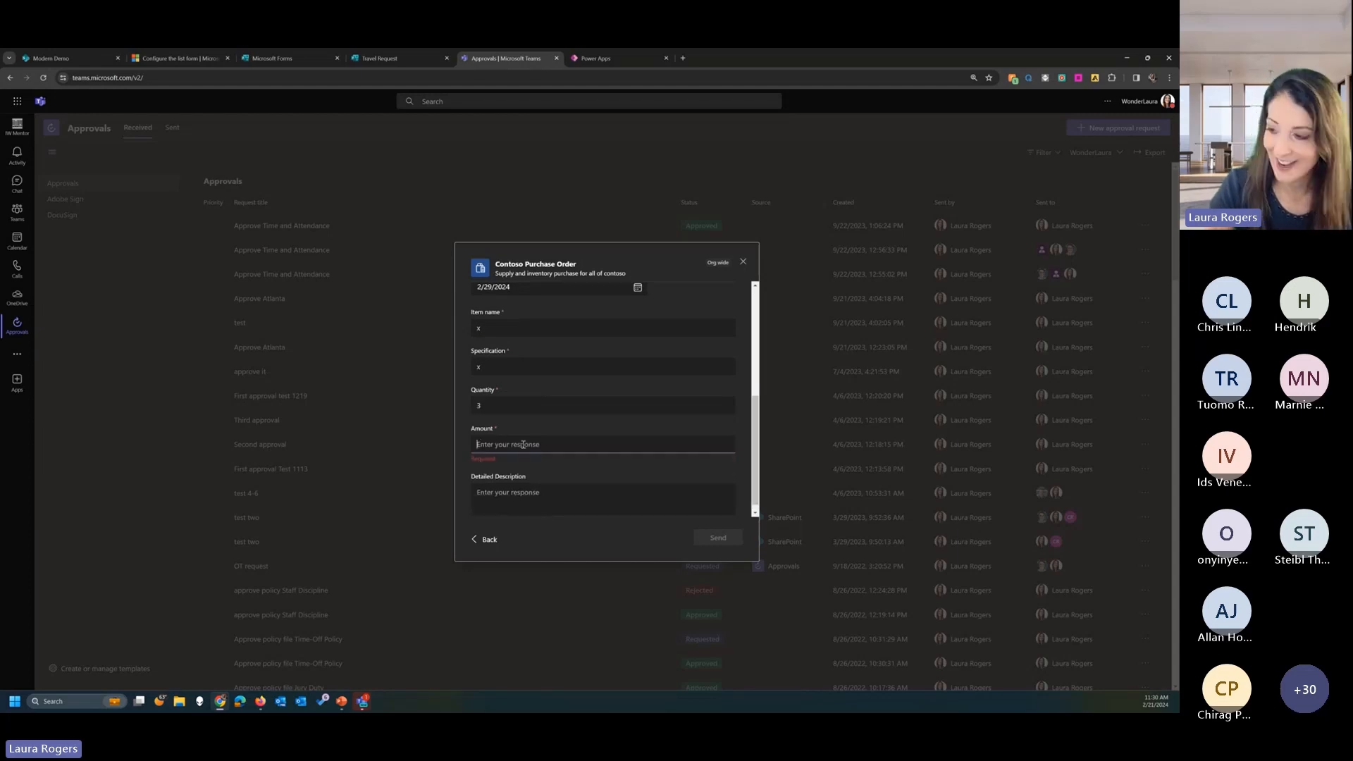
{"action": "left_click", "coordinate": [707, 537]}
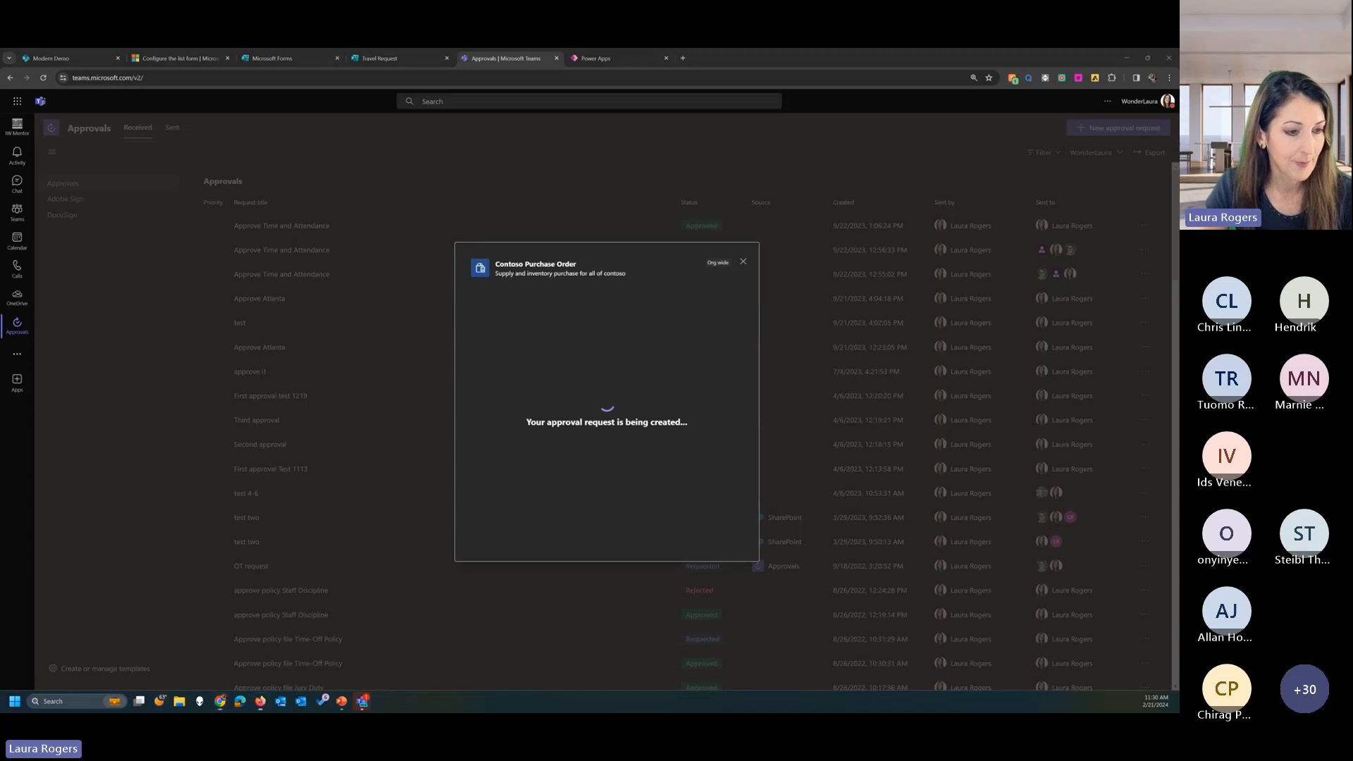
Start a basic approval request in the other Teams window, dismissing the new-view tip and checking the request type options.
{"action": "left_click_drag", "start_coordinate": [1, 105], "coordinate": [530, 109]}
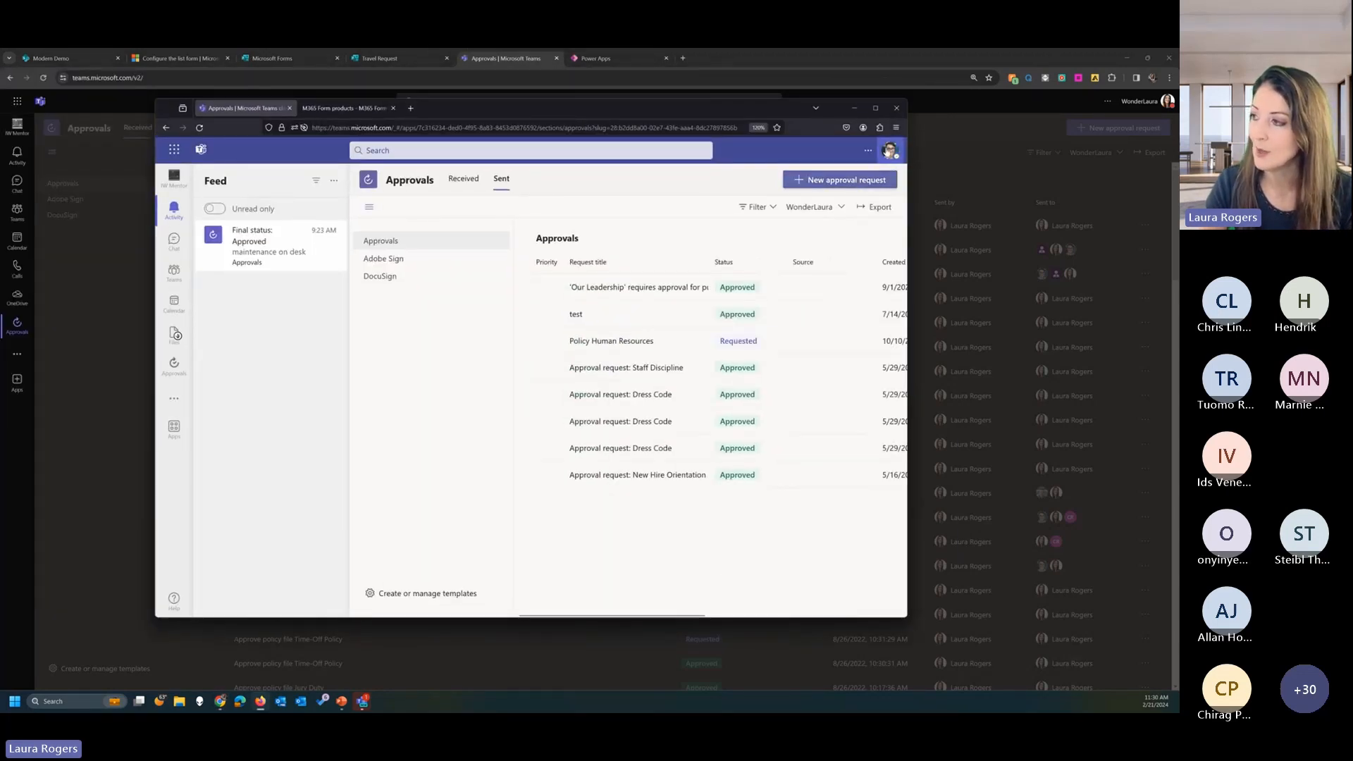
{"action": "left_click", "coordinate": [836, 181]}
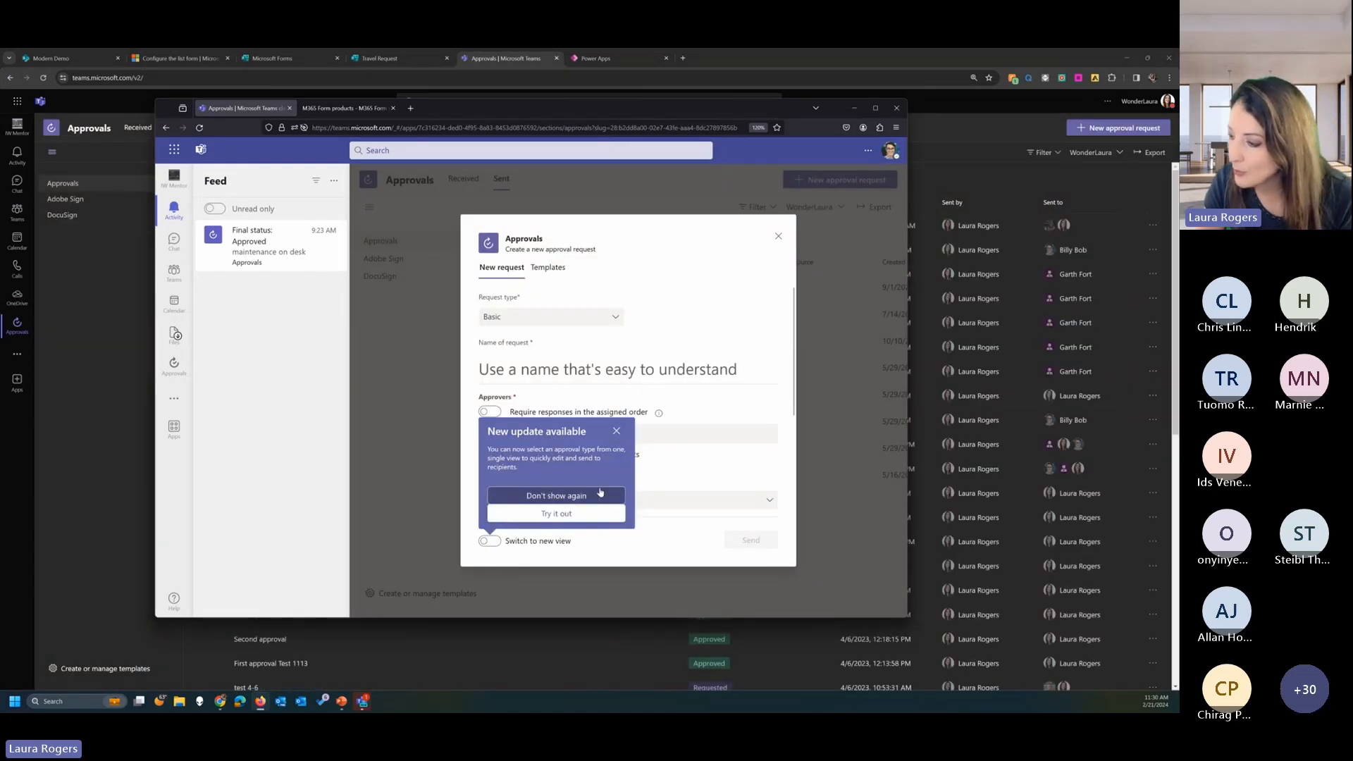
{"action": "left_click", "coordinate": [616, 431]}
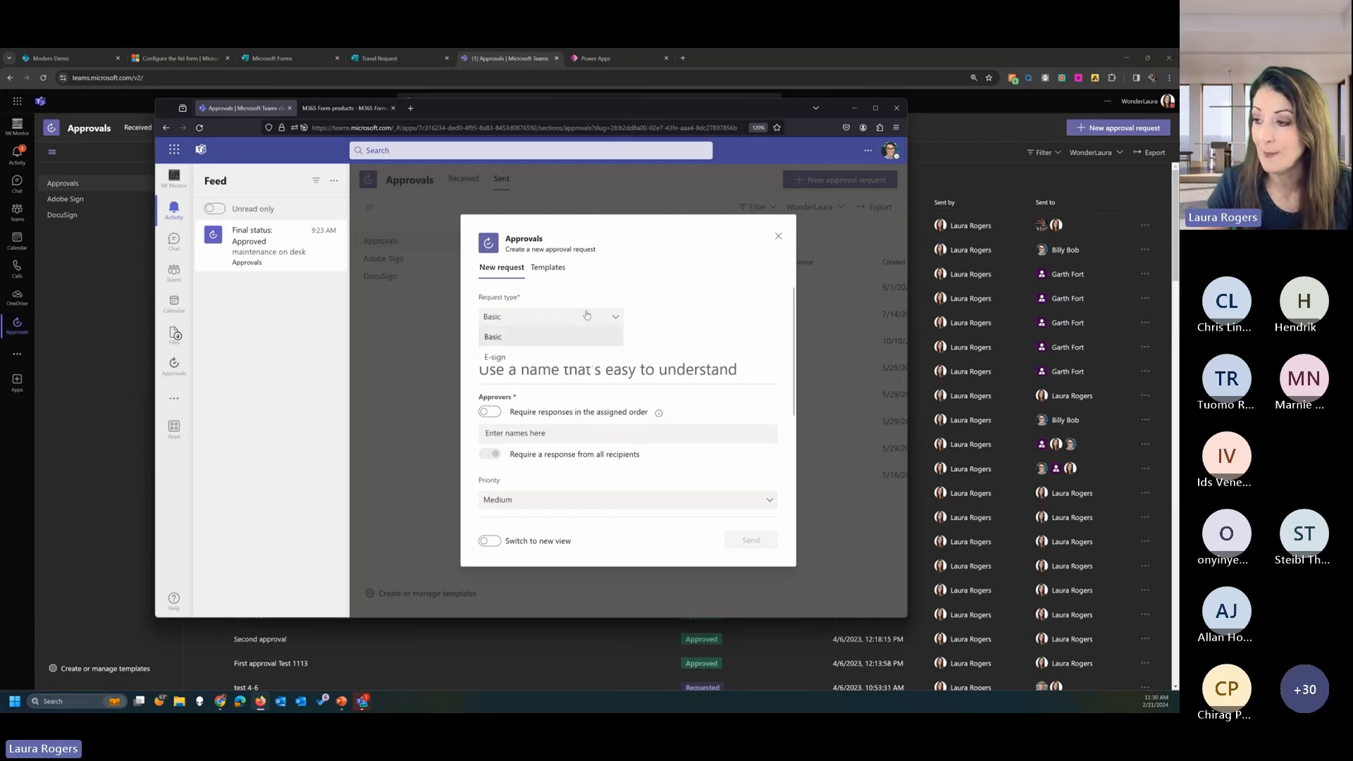
{"action": "scroll", "coordinate": [649, 330], "scroll_direction": "down", "scroll_amount": 2}
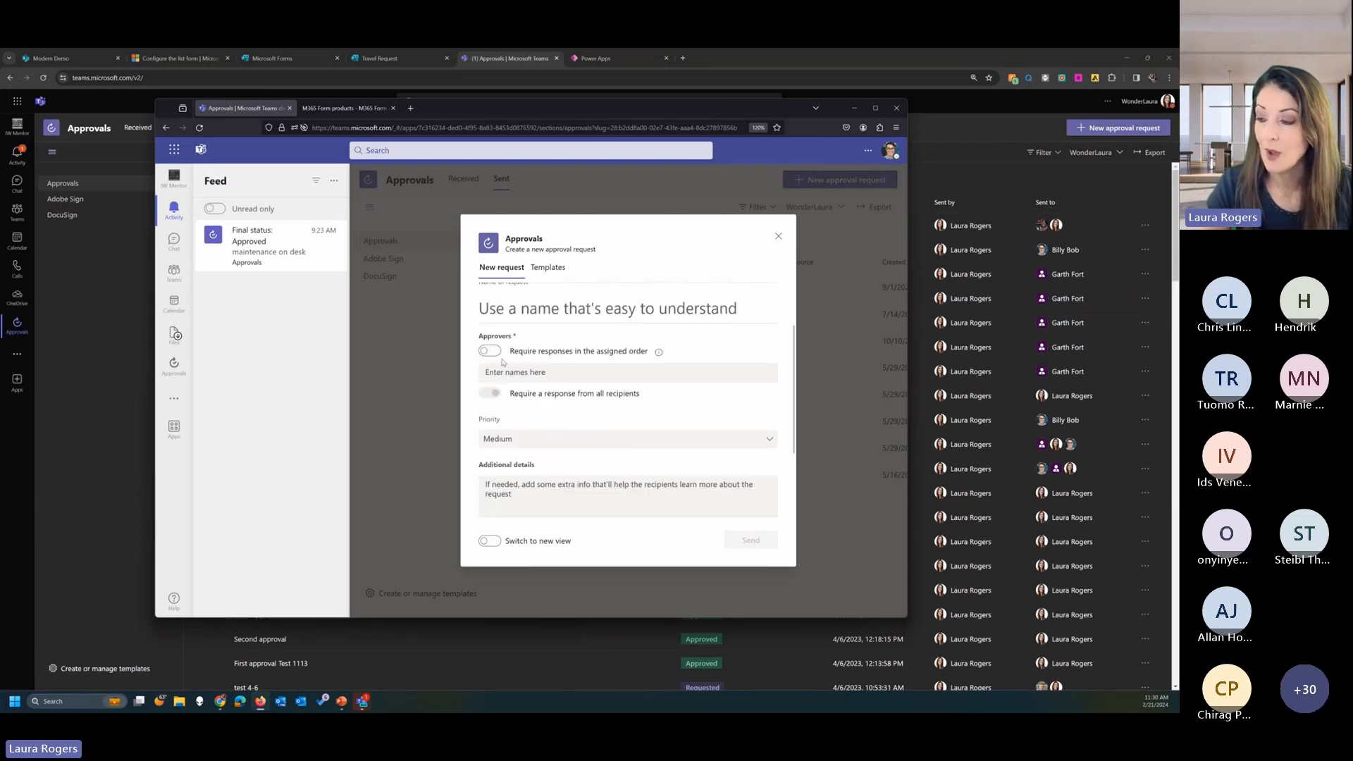
{"action": "scroll", "coordinate": [607, 338], "scroll_direction": "up", "scroll_amount": 2}
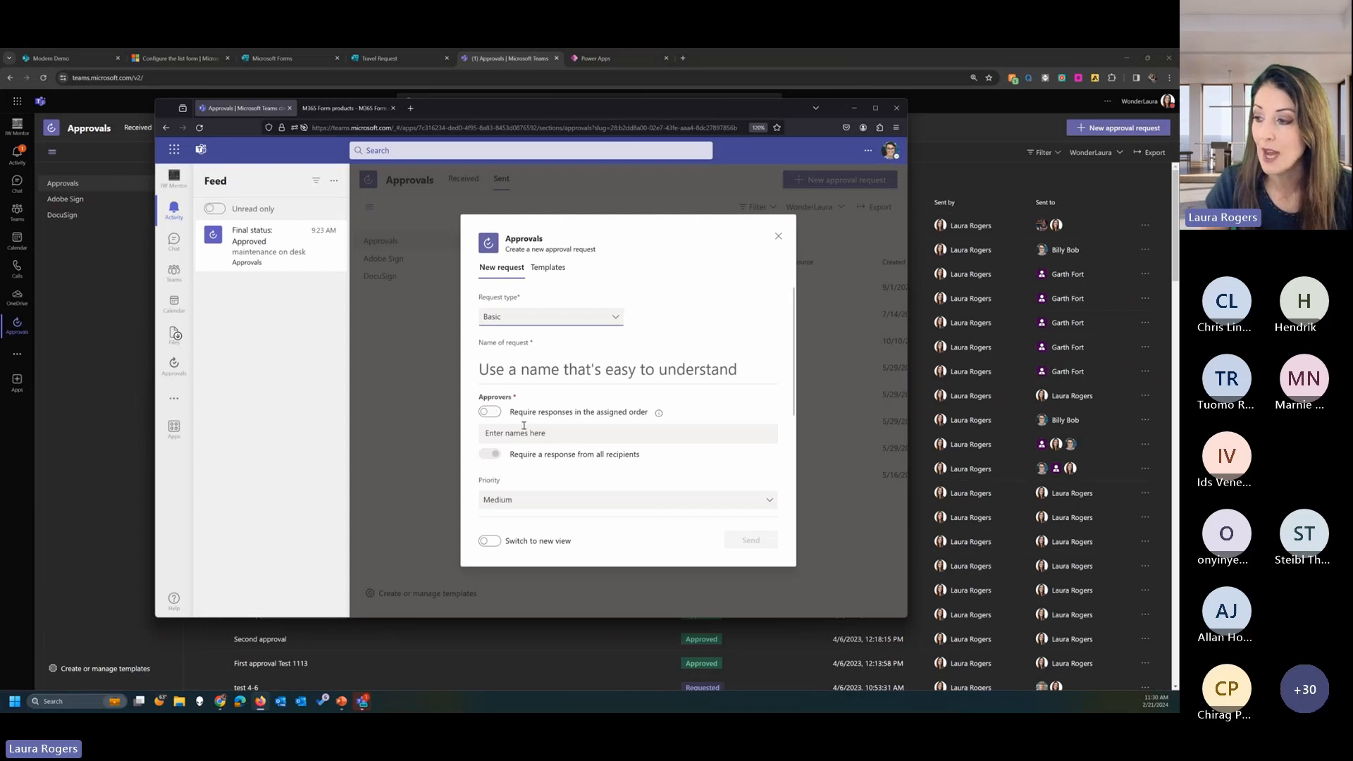
Require responses in the assigned order, add the first approver, and review the priority, details, attachment and environment options.
{"action": "left_click", "coordinate": [490, 411]}
{"action": "left_click", "coordinate": [585, 436]}
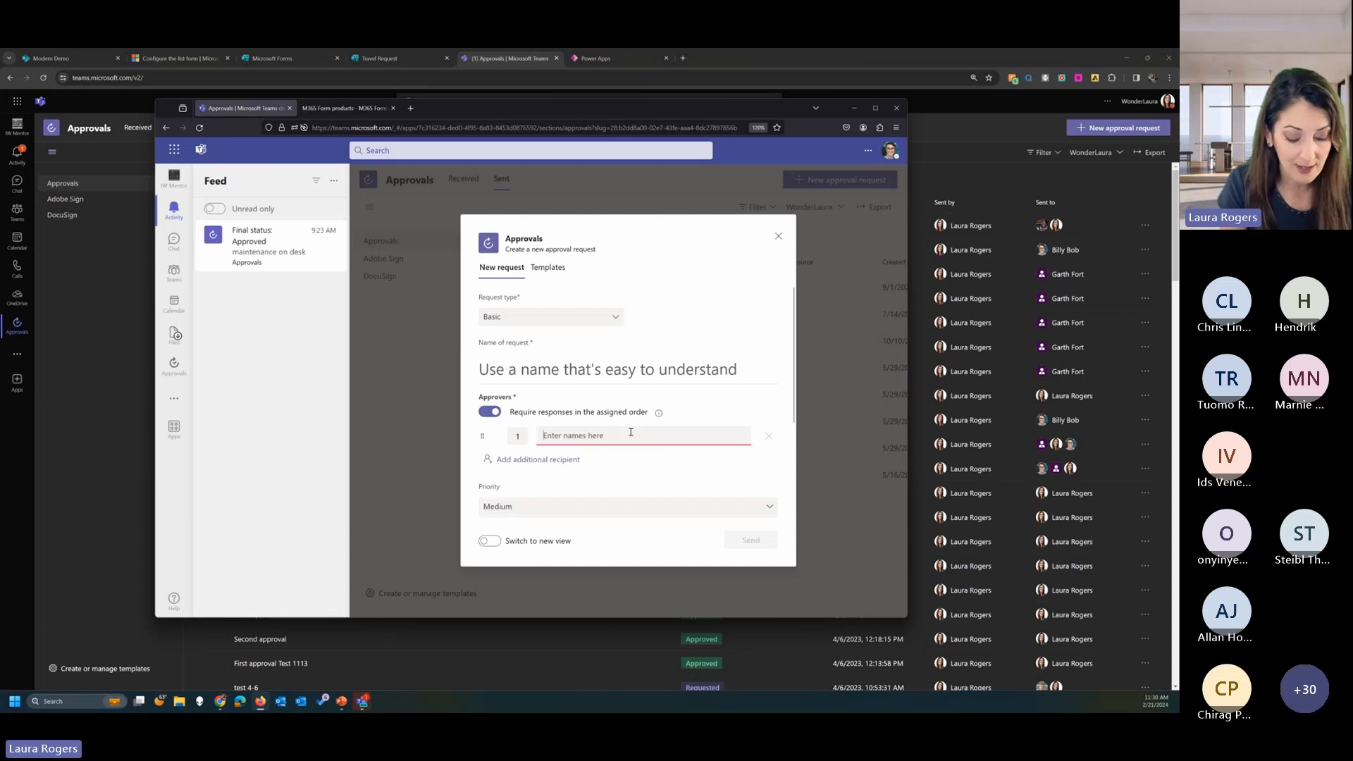
{"action": "type", "text": "Laura Rogers"}
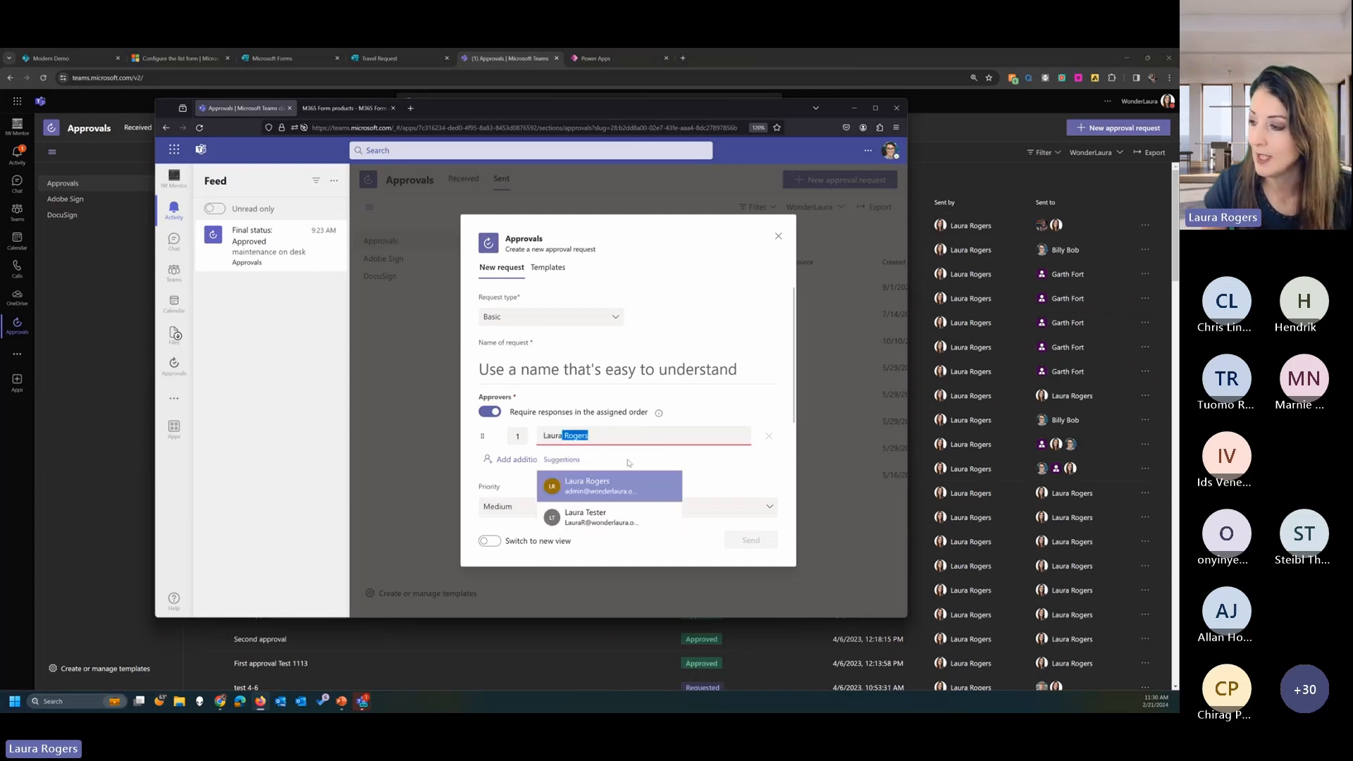
{"action": "key", "text": "Return"}
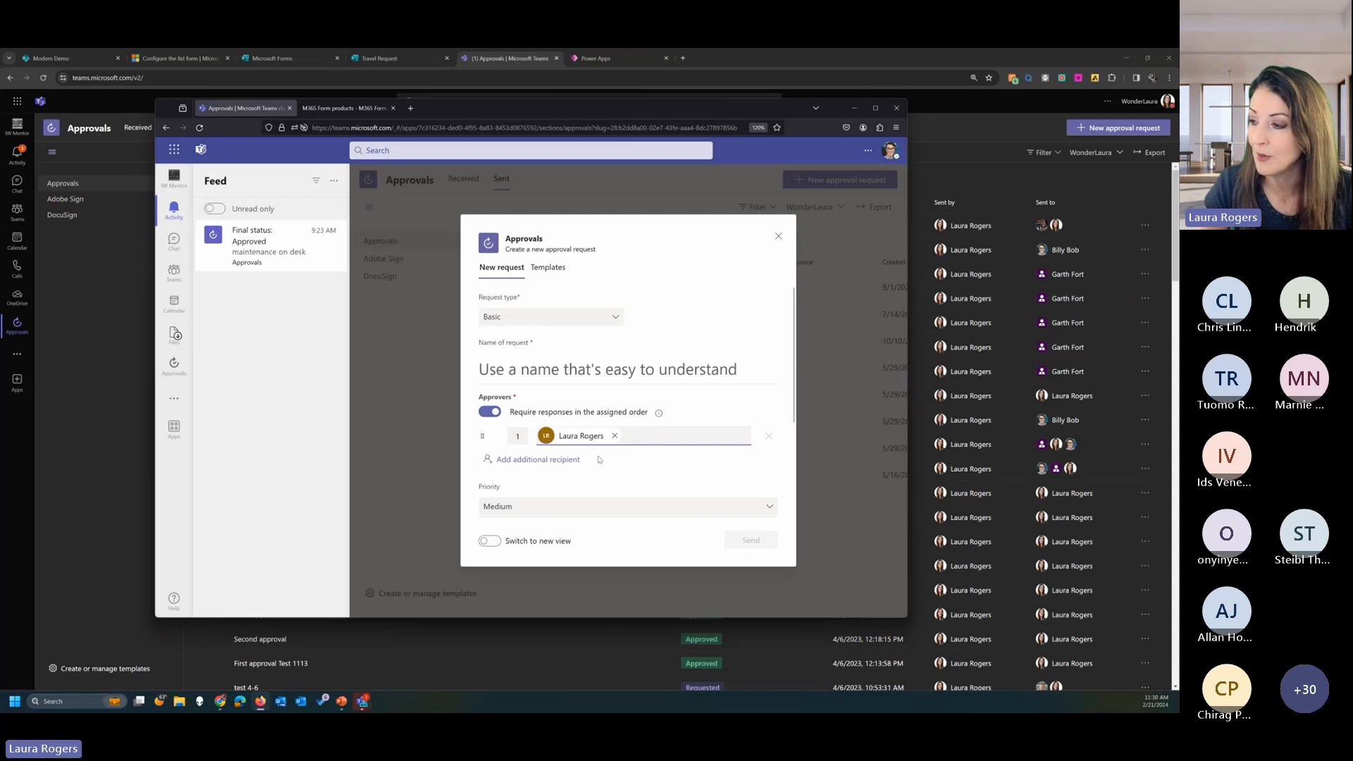
{"action": "scroll", "coordinate": [654, 461], "scroll_direction": "down", "scroll_amount": 2}
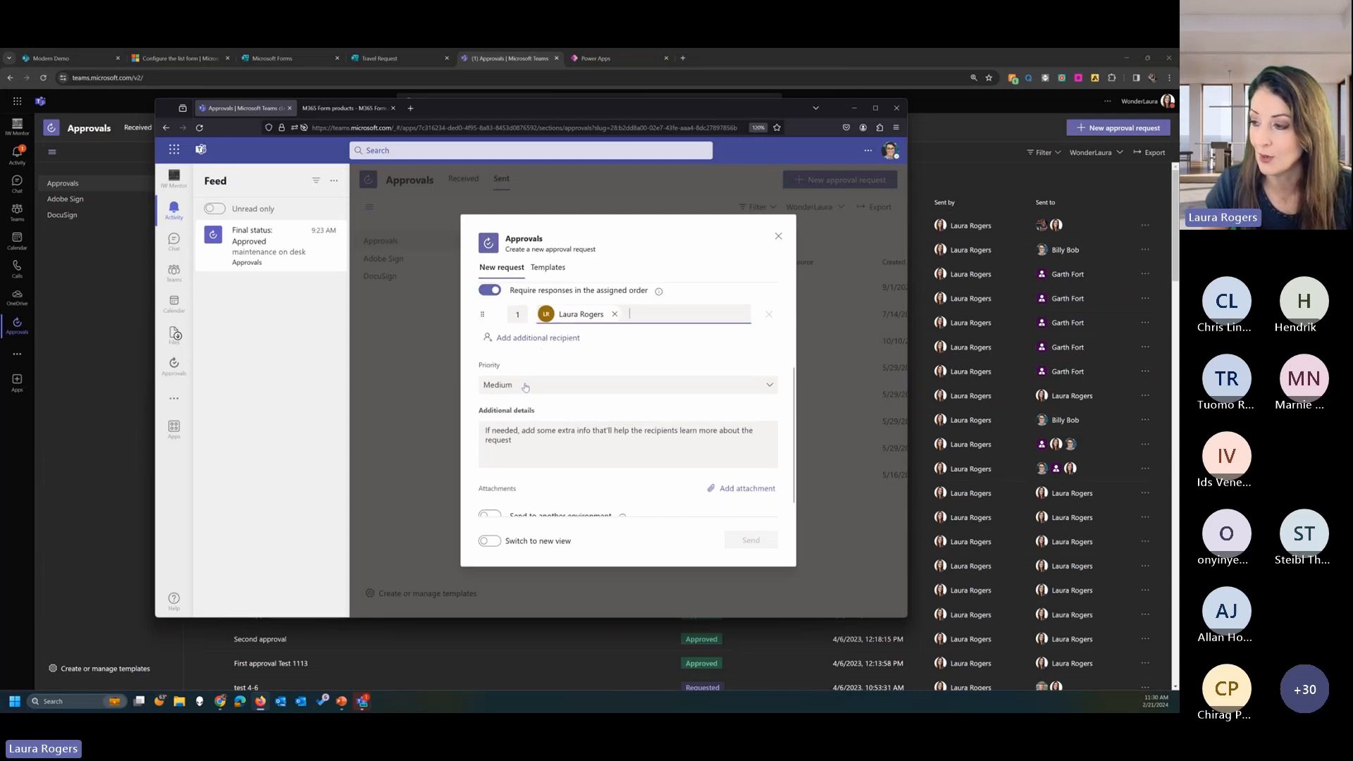
{"action": "scroll", "coordinate": [560, 445], "scroll_direction": "down", "scroll_amount": 1}
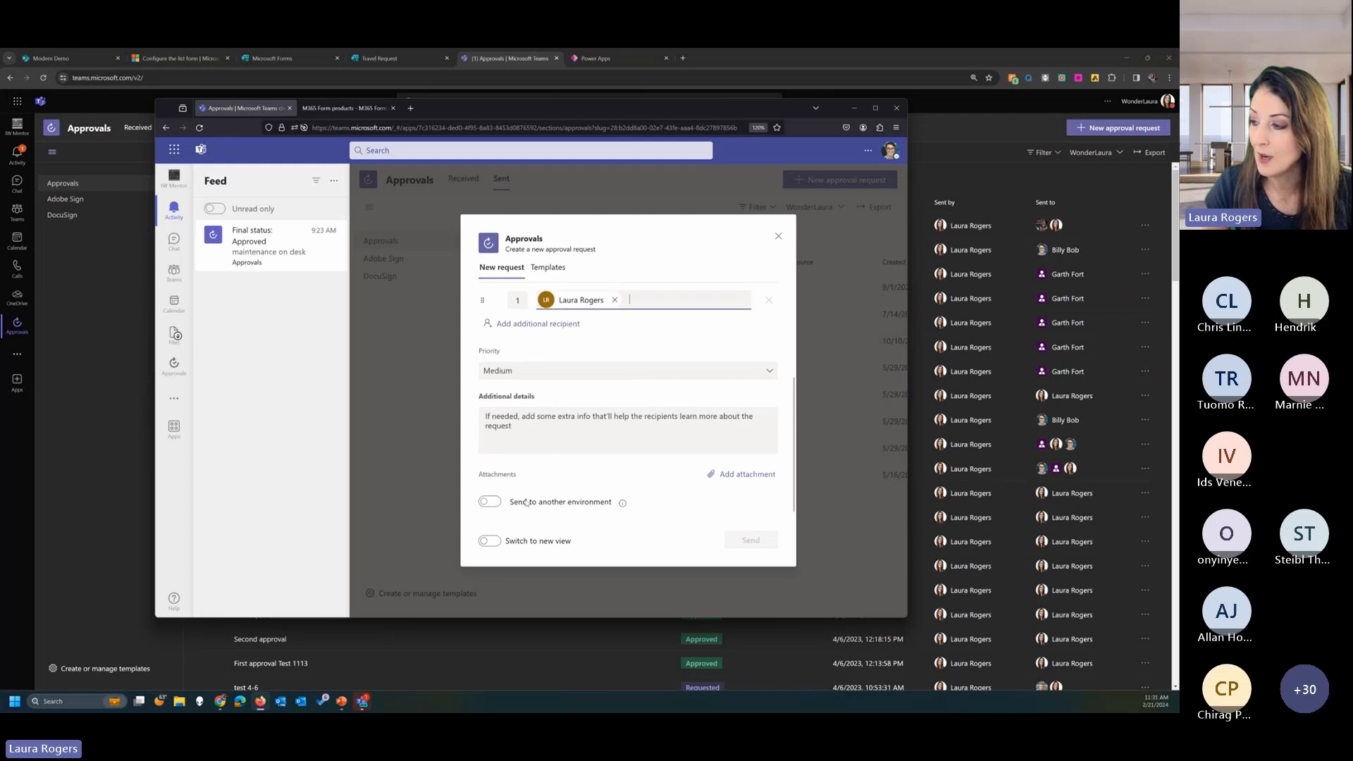
{"action": "scroll", "coordinate": [634, 458], "scroll_direction": "up", "scroll_amount": 3}
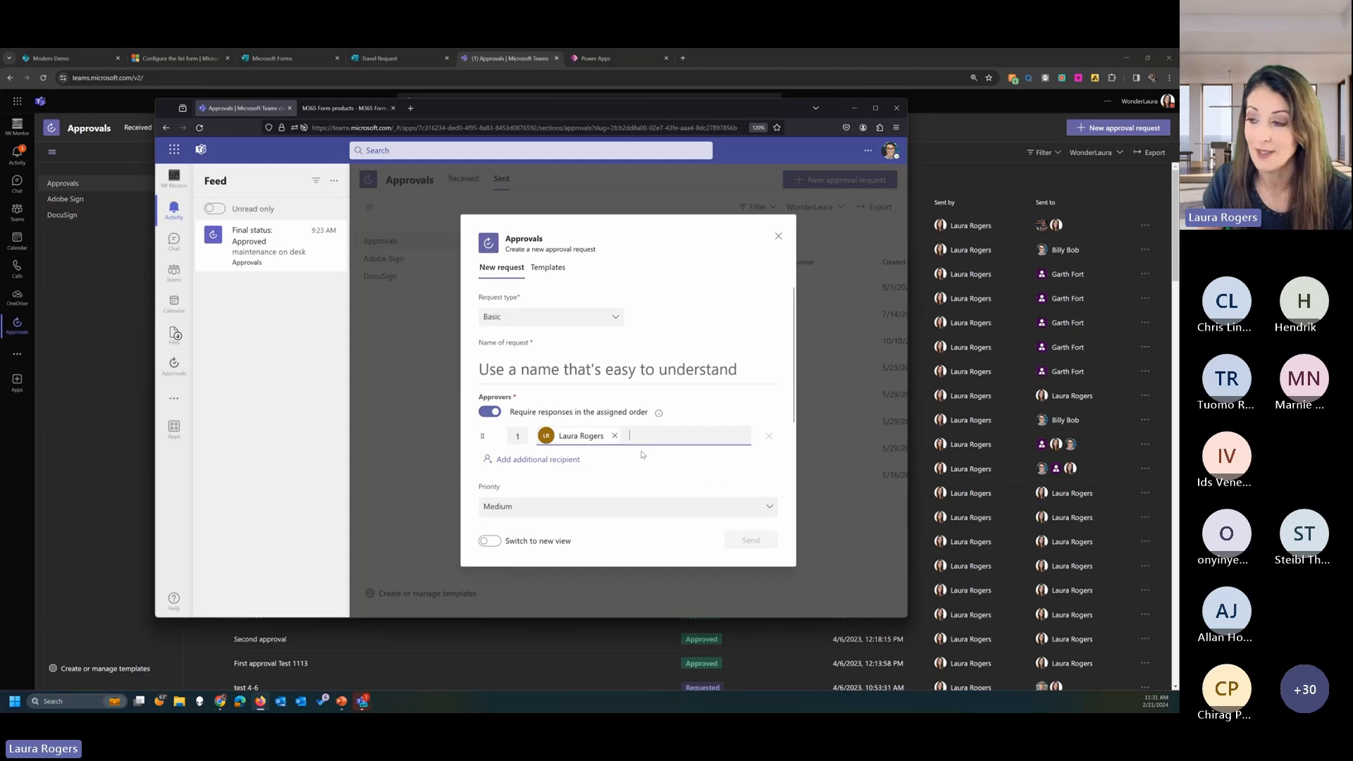
Enter "test" as the additional details of the basic approval request.
{"action": "scroll", "coordinate": [642, 455], "scroll_direction": "down", "scroll_amount": 3}
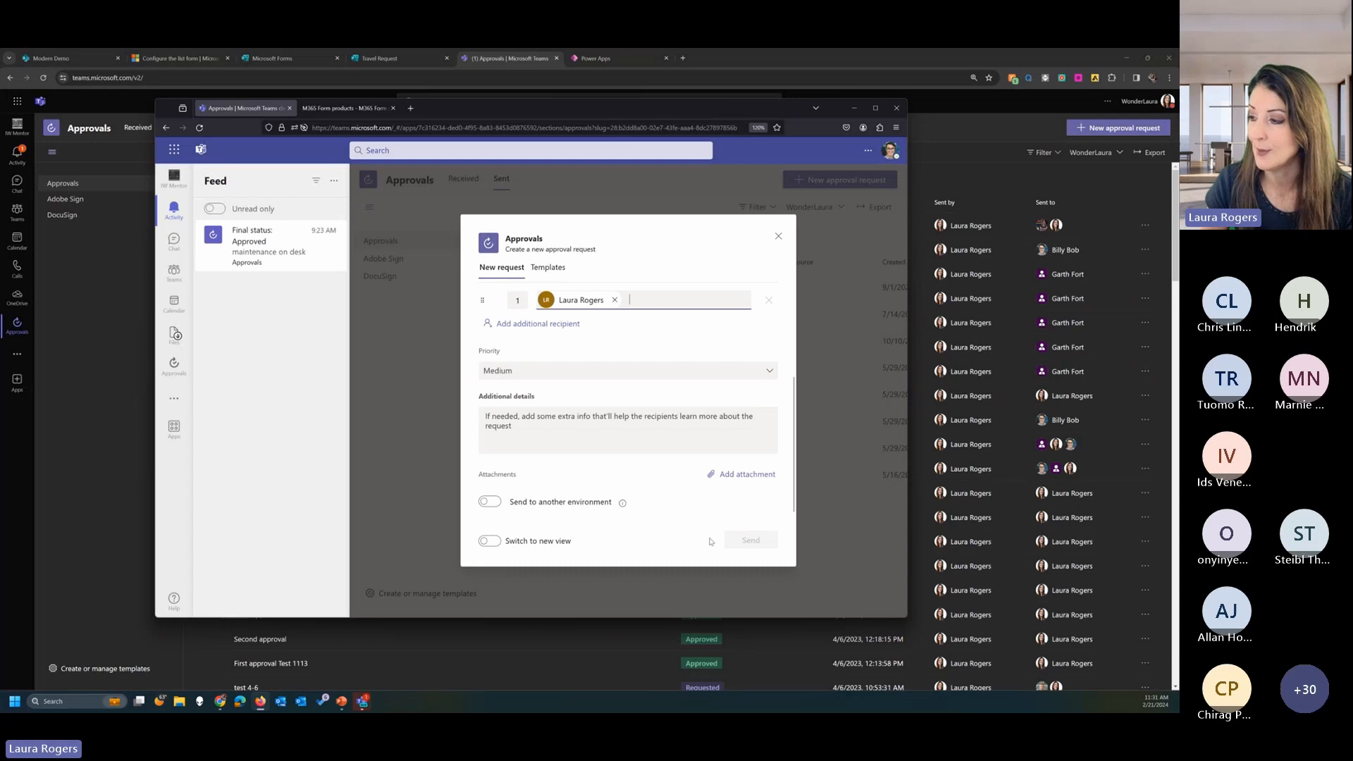
{"action": "scroll", "coordinate": [659, 458], "scroll_direction": "up", "scroll_amount": 3}
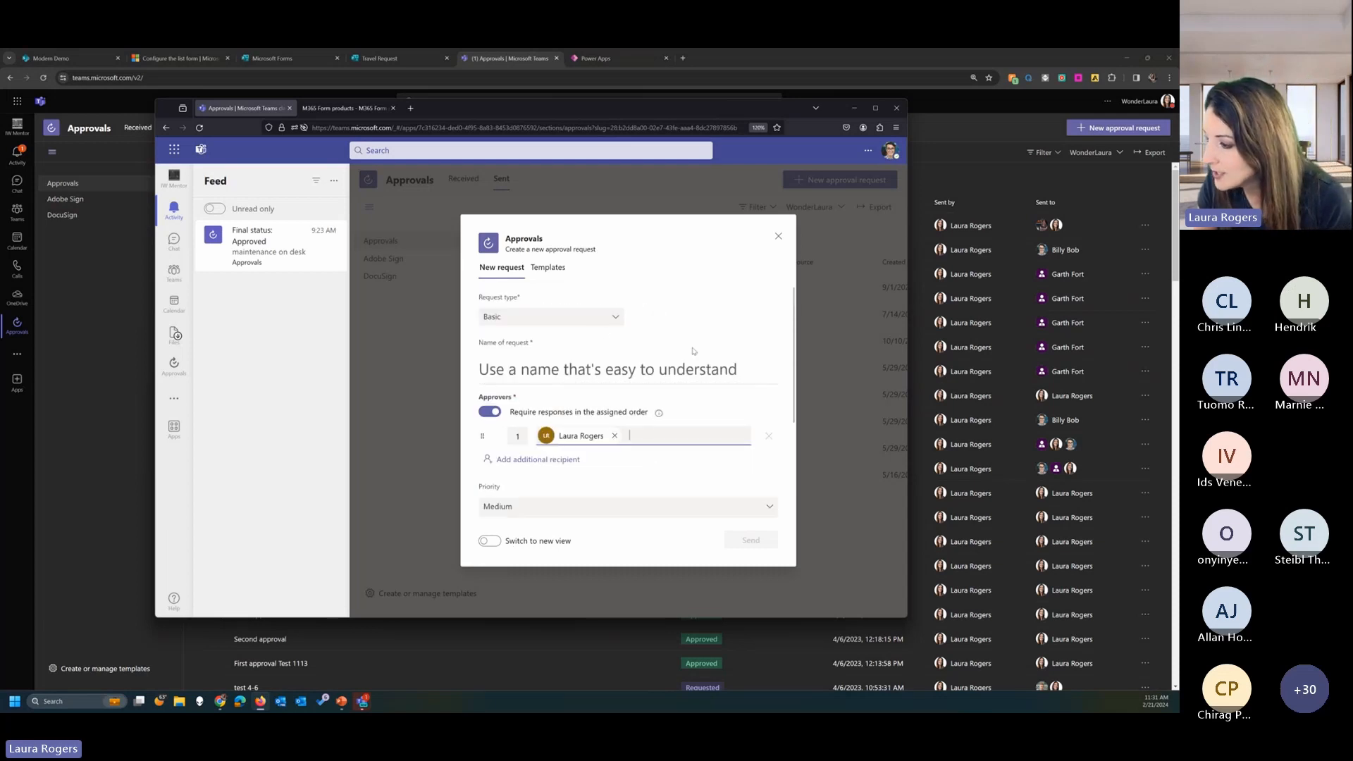
{"action": "scroll", "coordinate": [657, 364], "scroll_direction": "down", "scroll_amount": 2}
{"action": "left_click", "coordinate": [584, 429]}
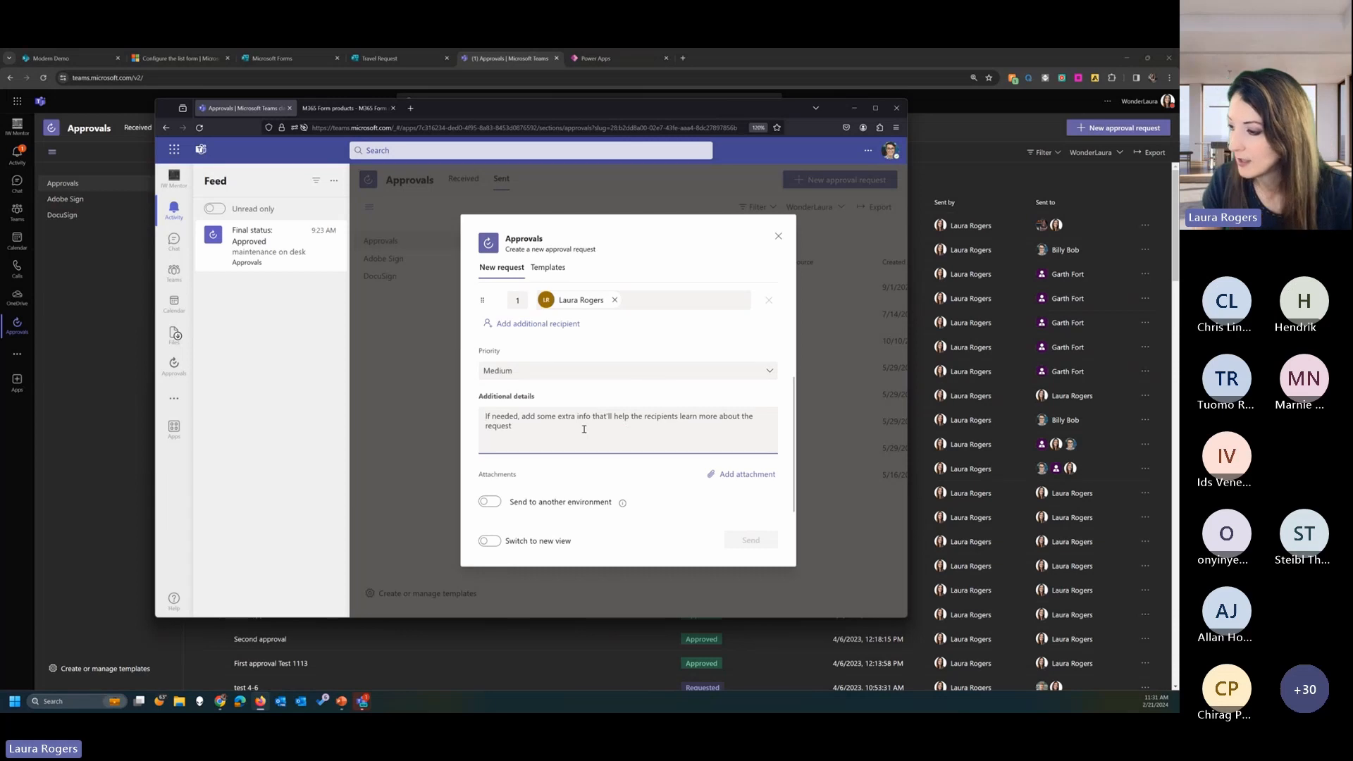
{"action": "type", "text": "test"}
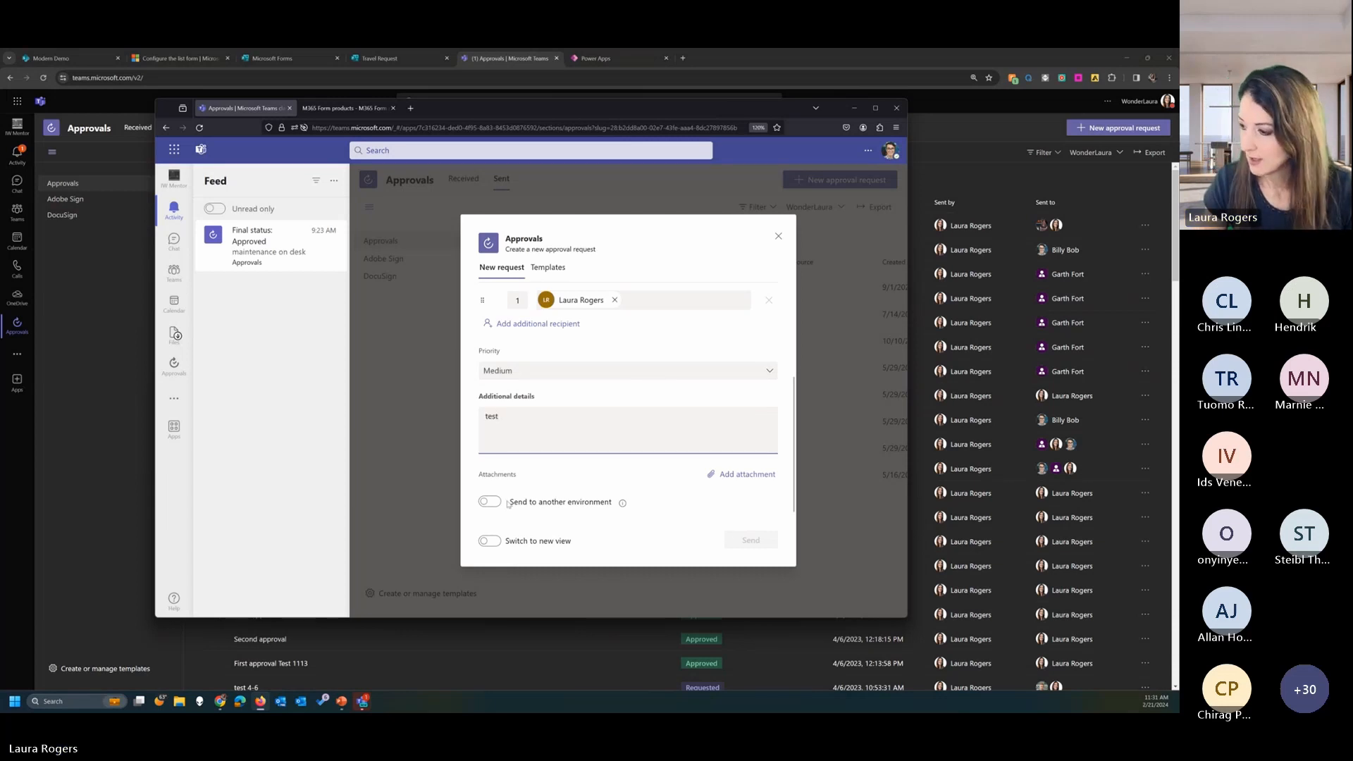
Attach the M365 Form product comparison chart PDF from the Desktop folder to the approval request.
{"action": "left_click", "coordinate": [744, 474]}
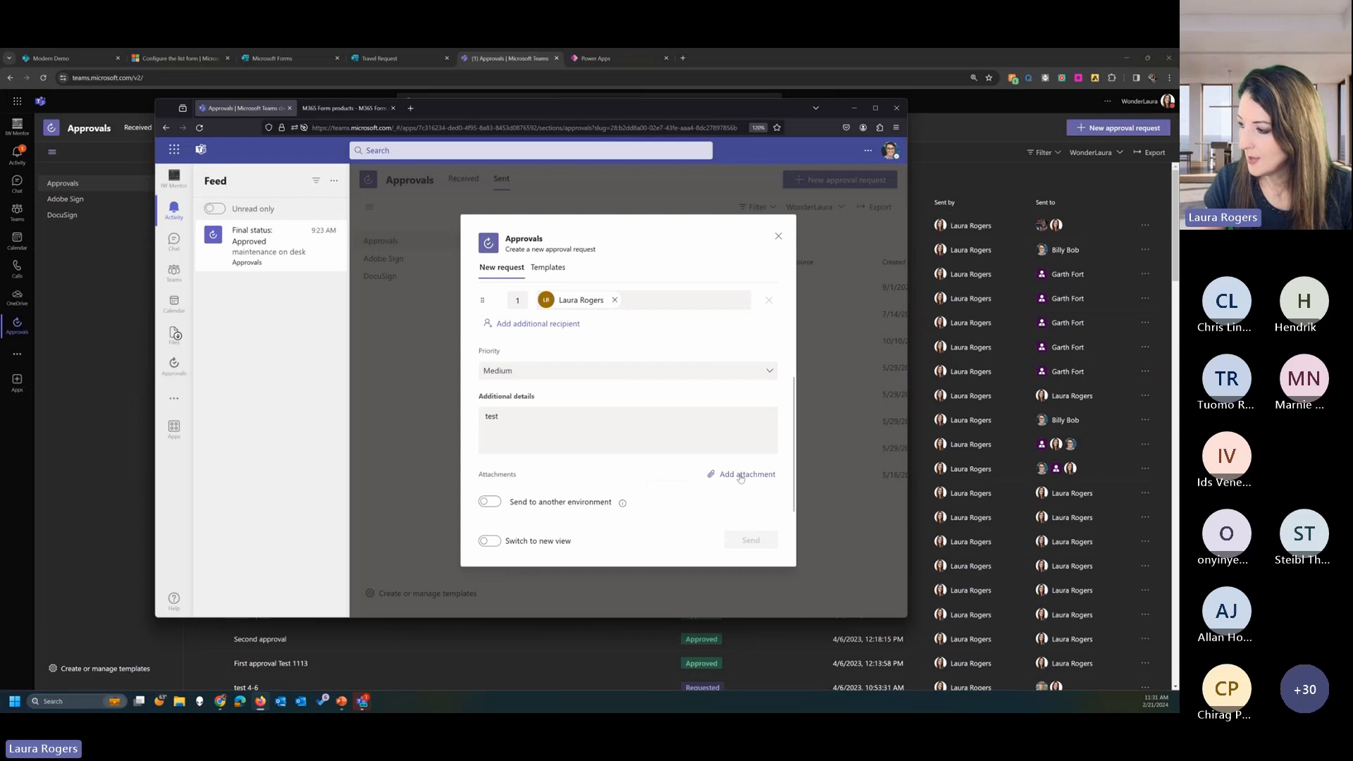
{"action": "left_click", "coordinate": [702, 509]}
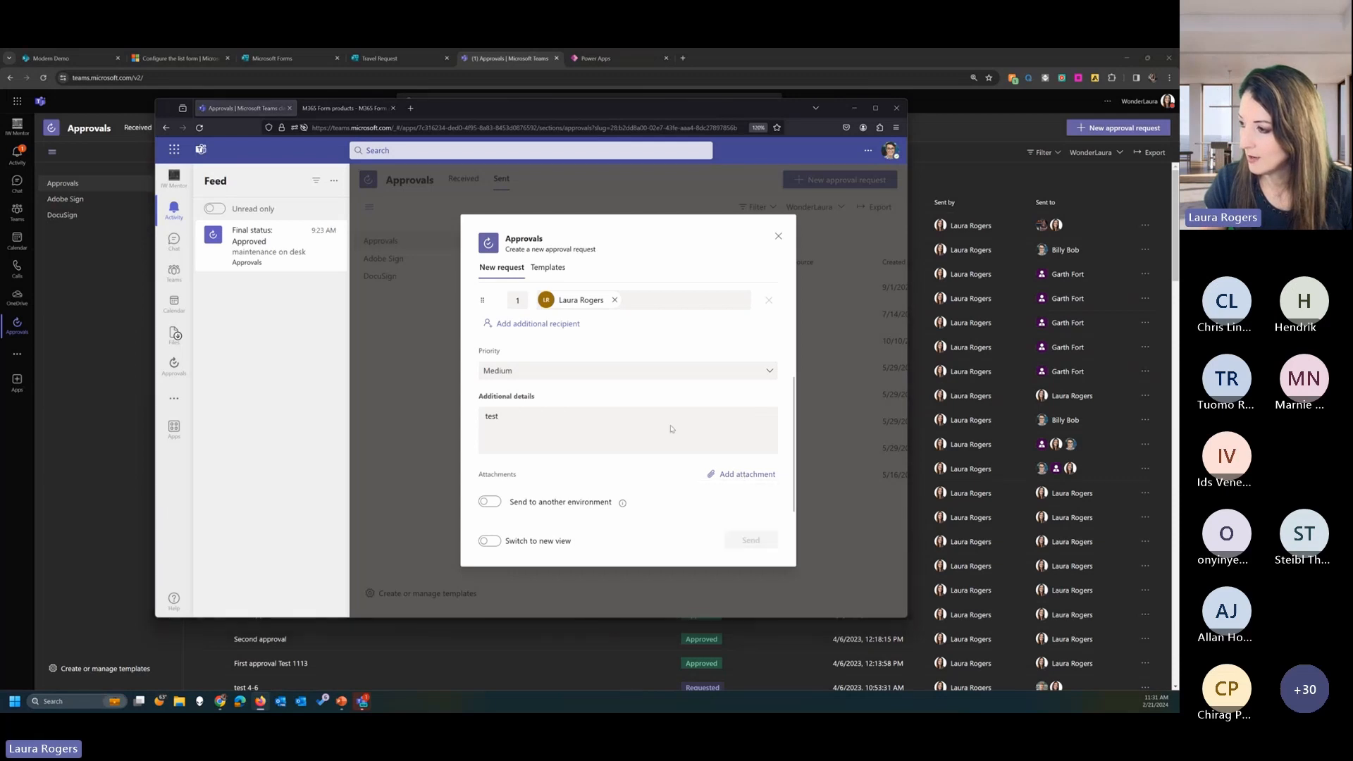
{"action": "left_click", "coordinate": [386, 215]}
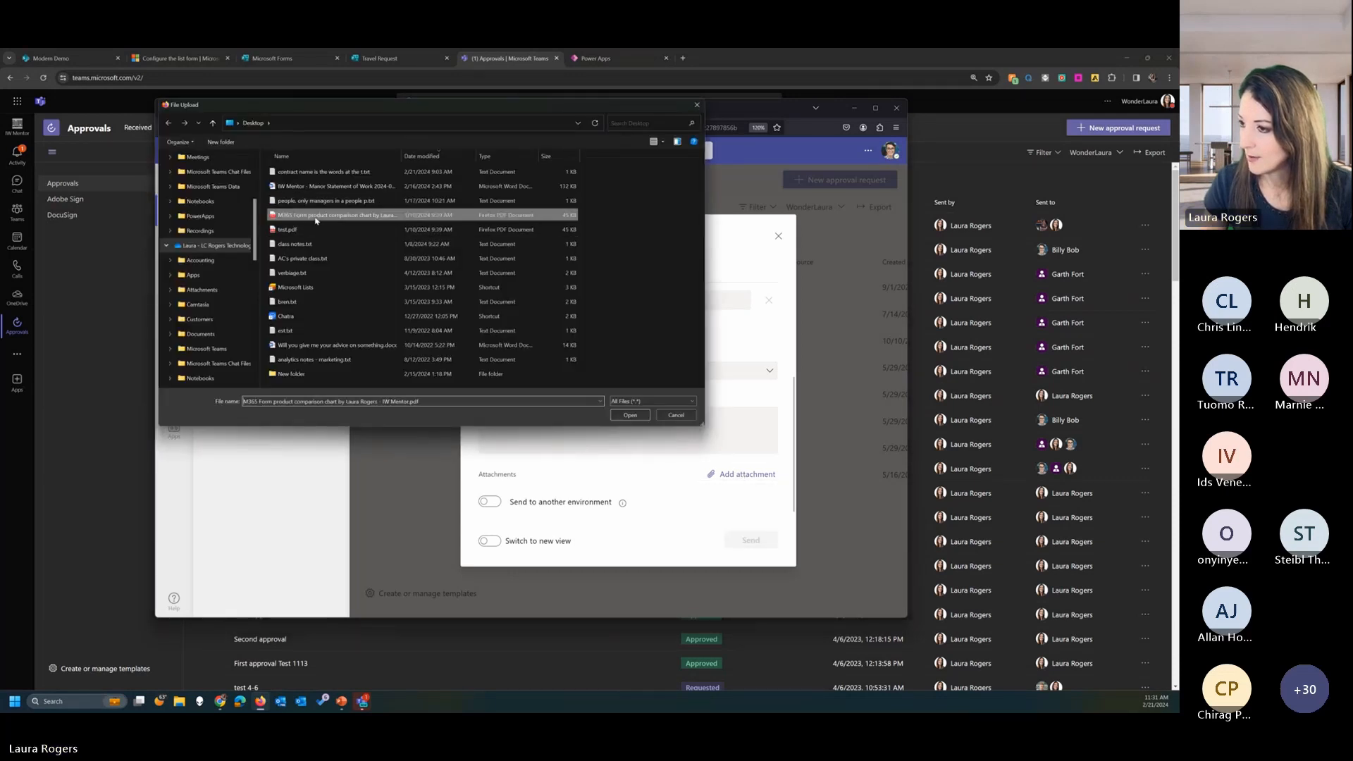
{"action": "left_click", "coordinate": [630, 414]}
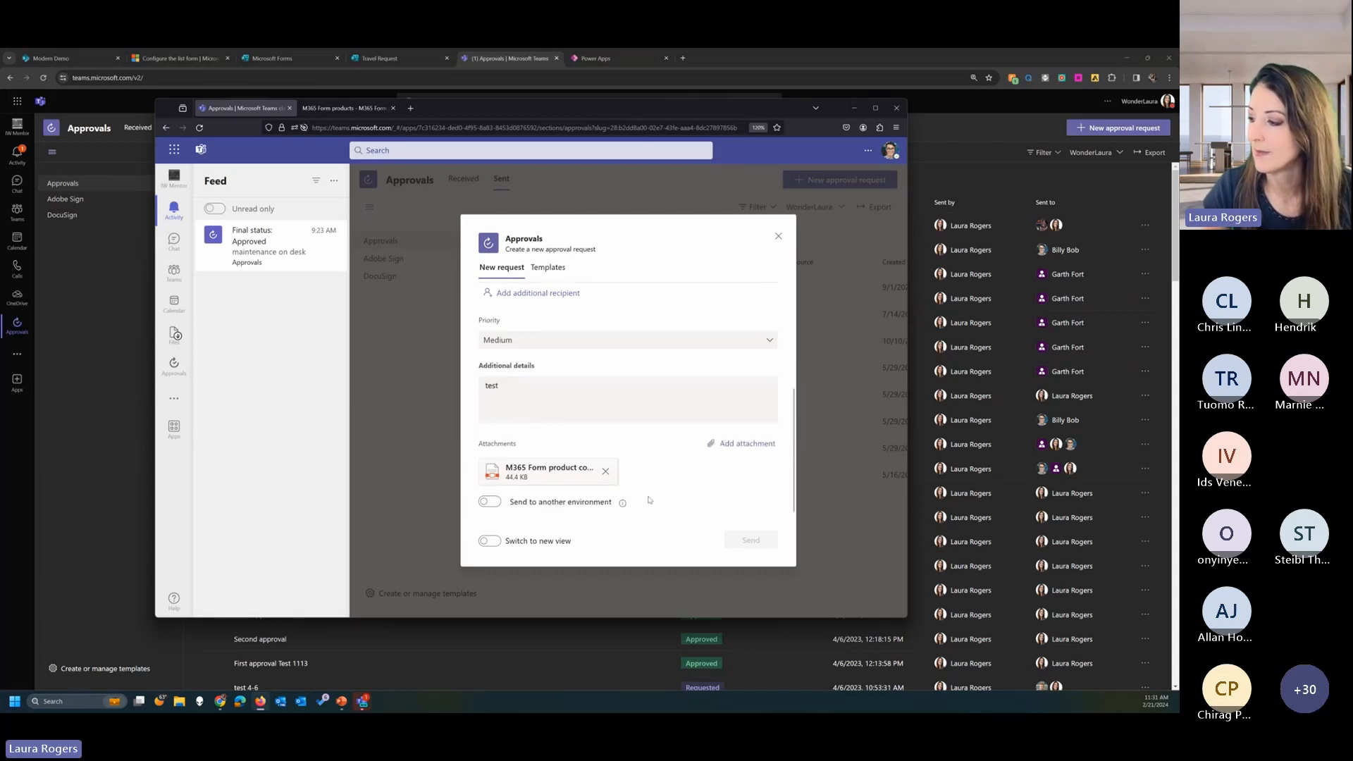
Name the request "test PO approval basic" and send it.
{"action": "scroll", "coordinate": [641, 401], "scroll_direction": "up", "scroll_amount": 3}
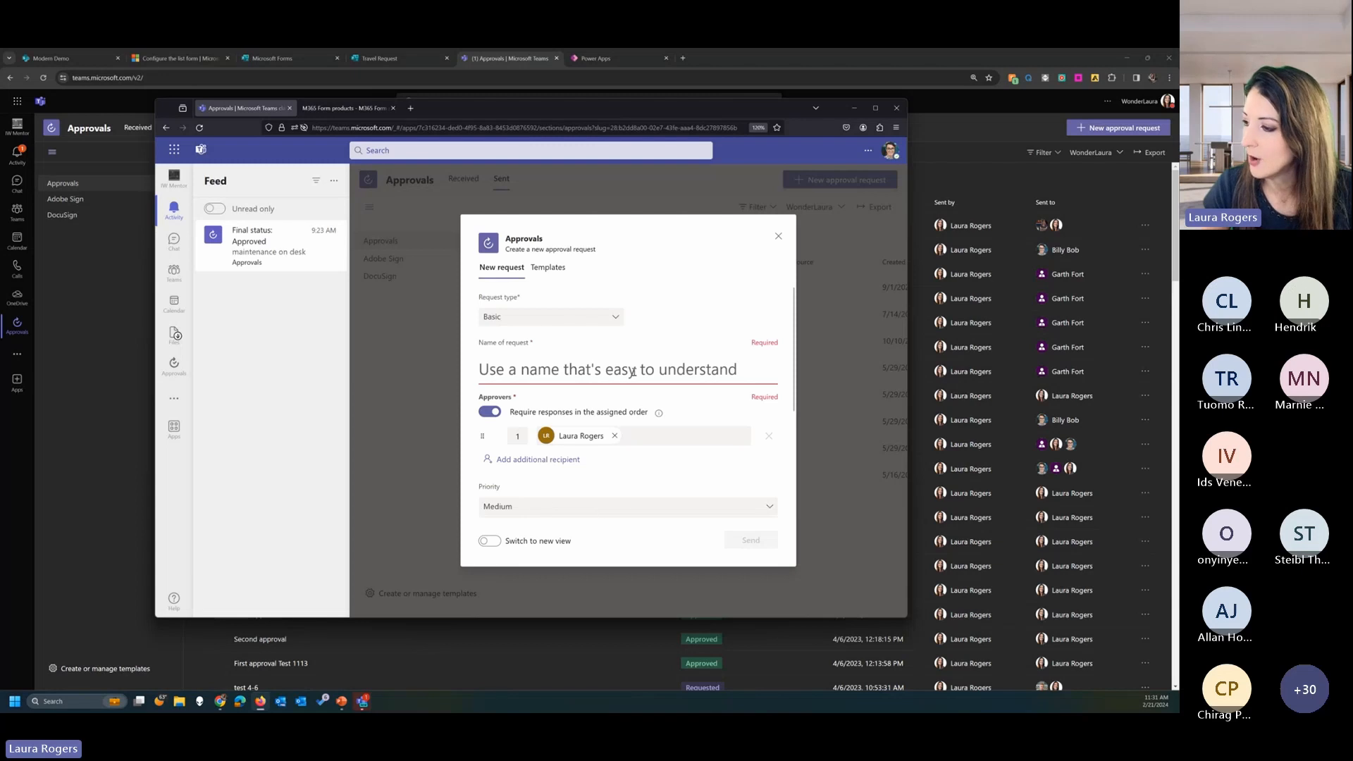
{"action": "type", "text": "test"}
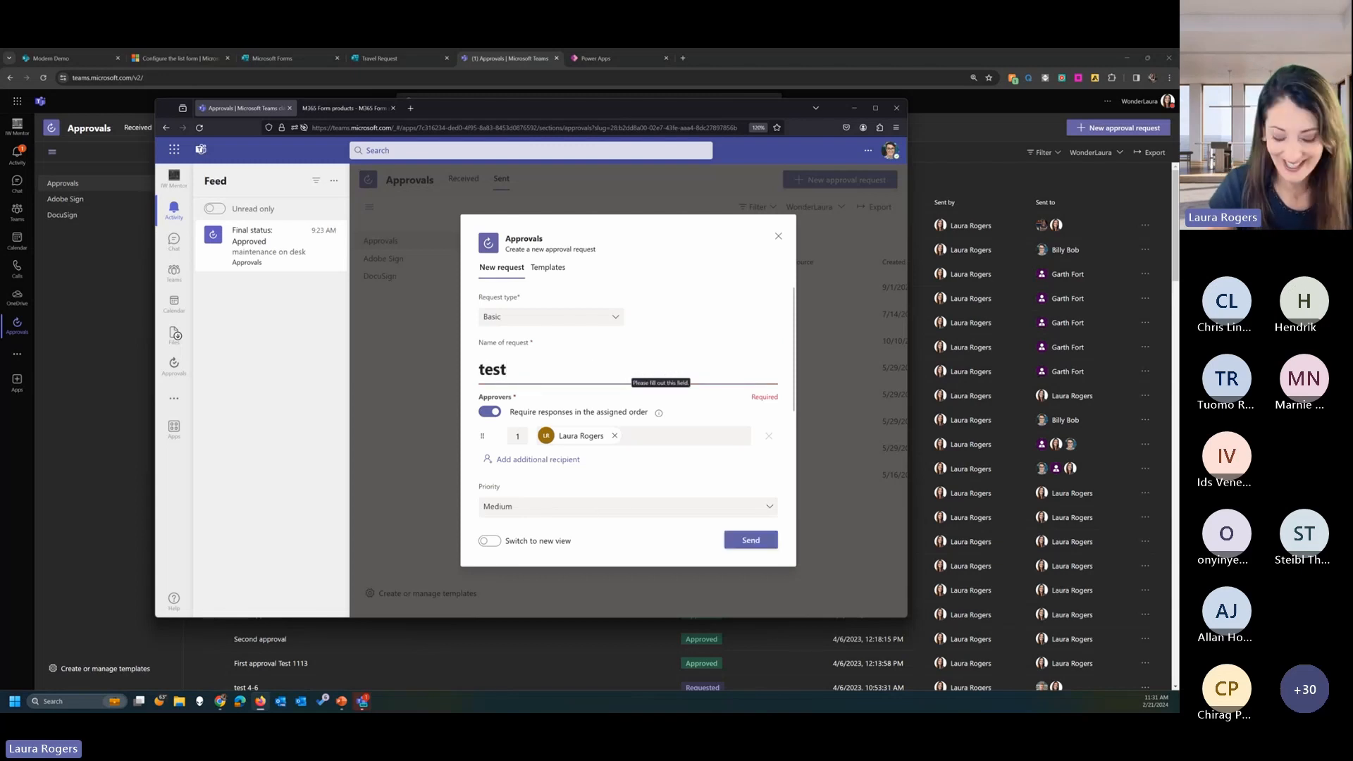
{"action": "type", "text": " PO"}
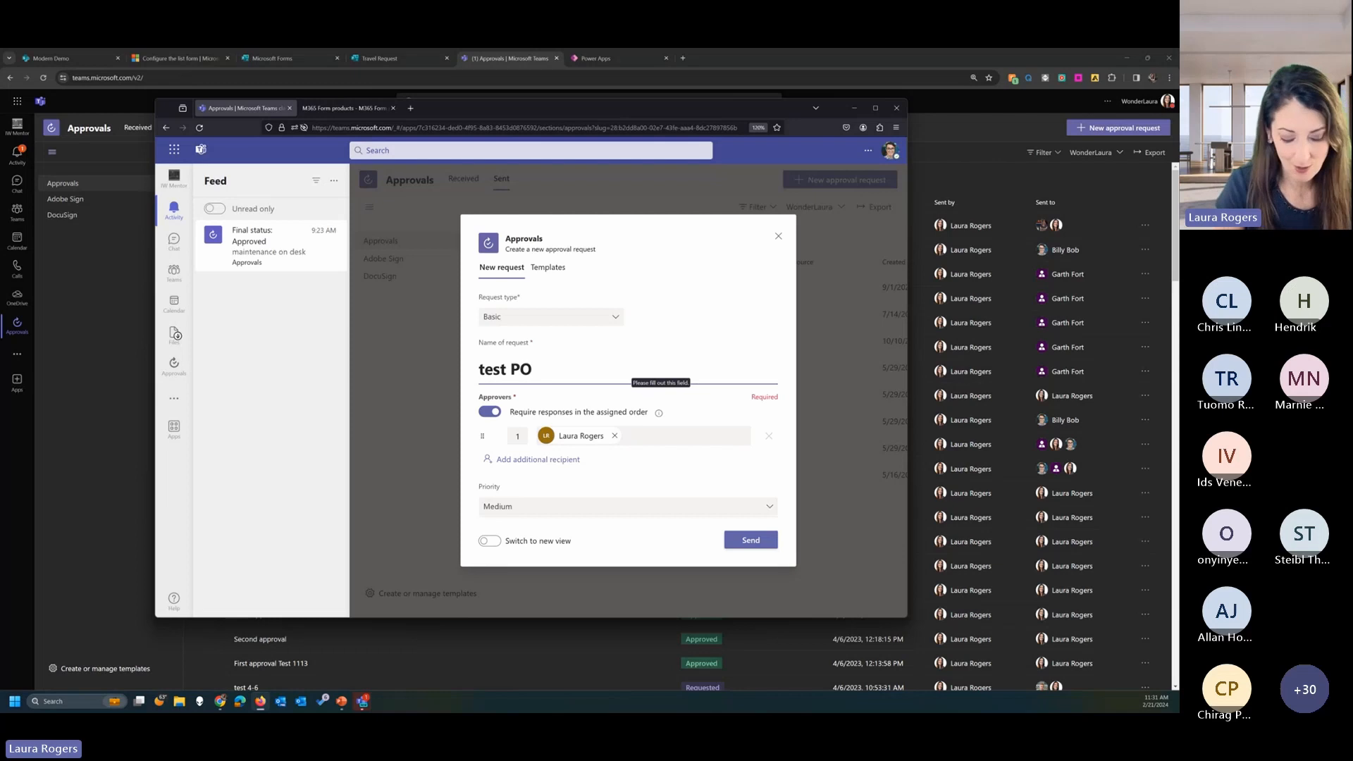
{"action": "type", "text": " appro"}
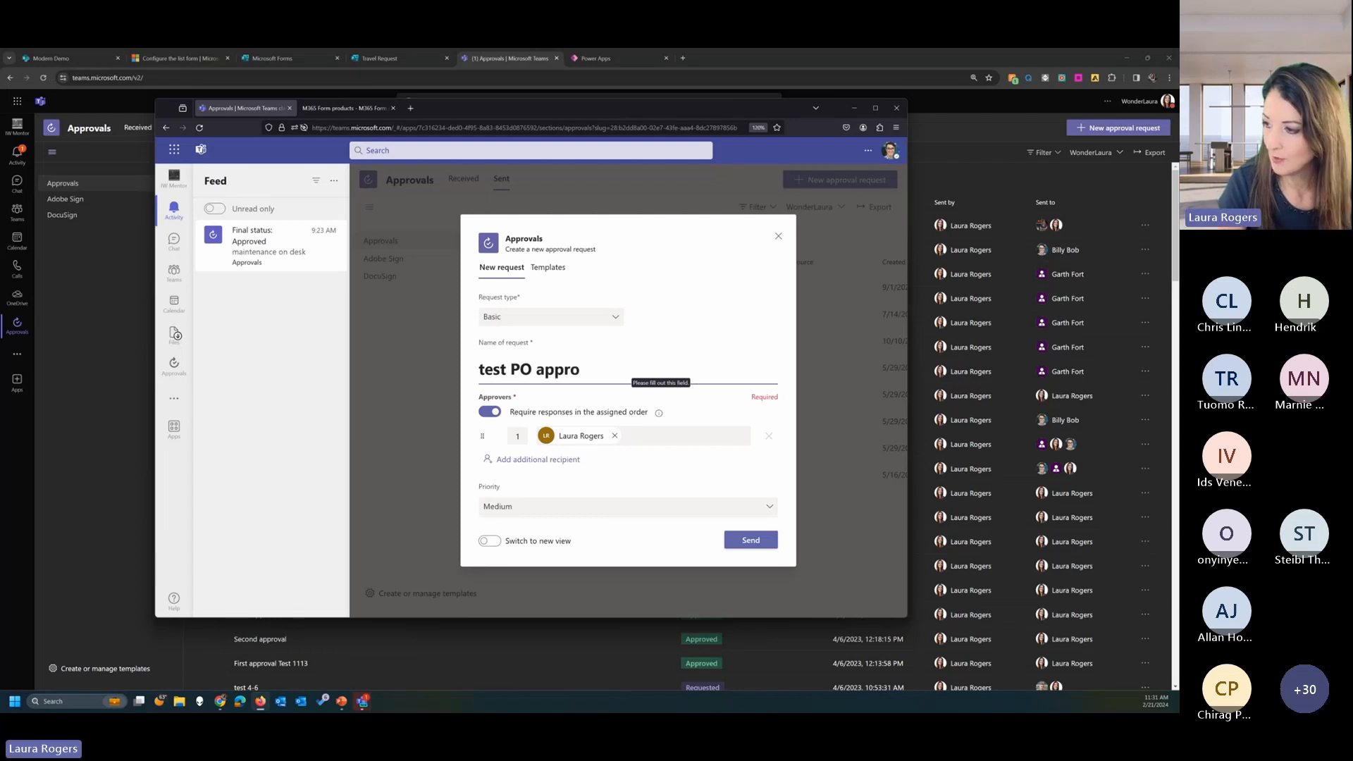
{"action": "type", "text": "val basic"}
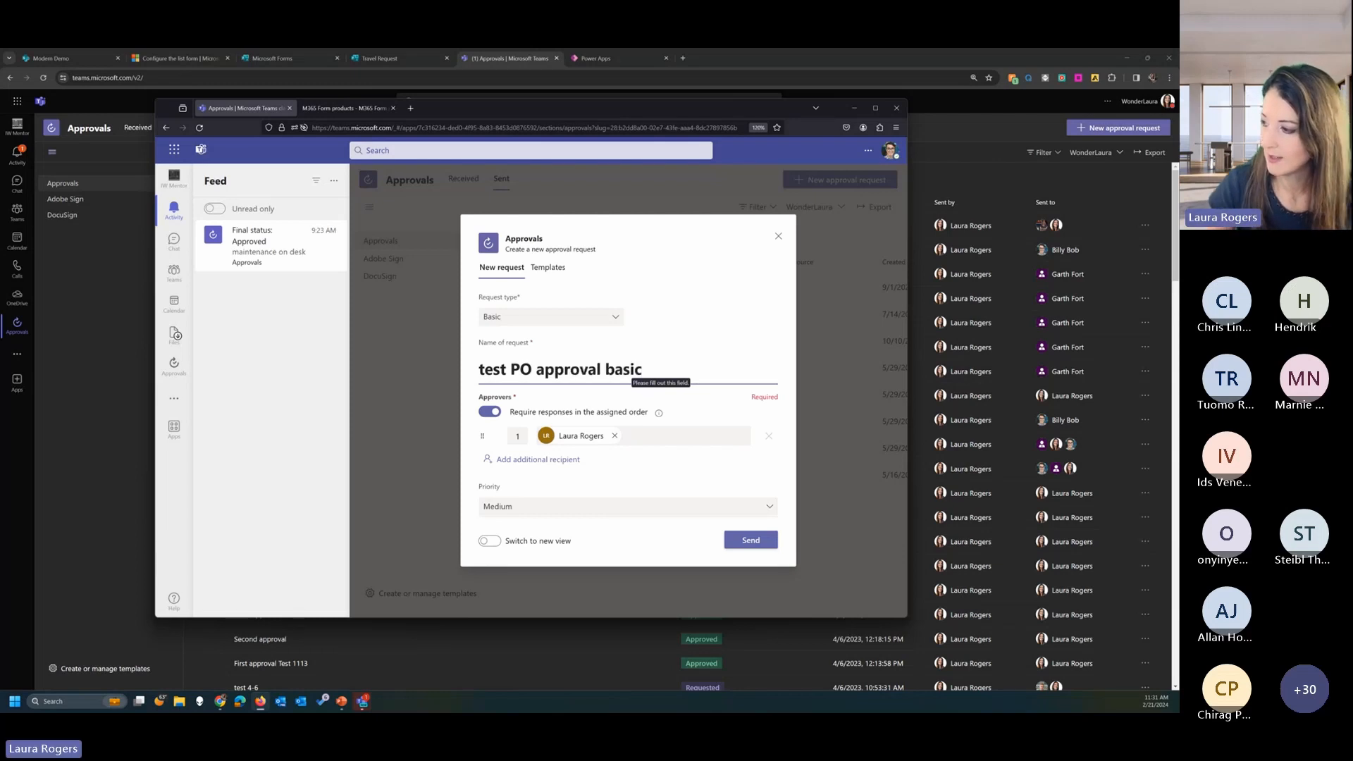
{"action": "left_click", "coordinate": [753, 539]}
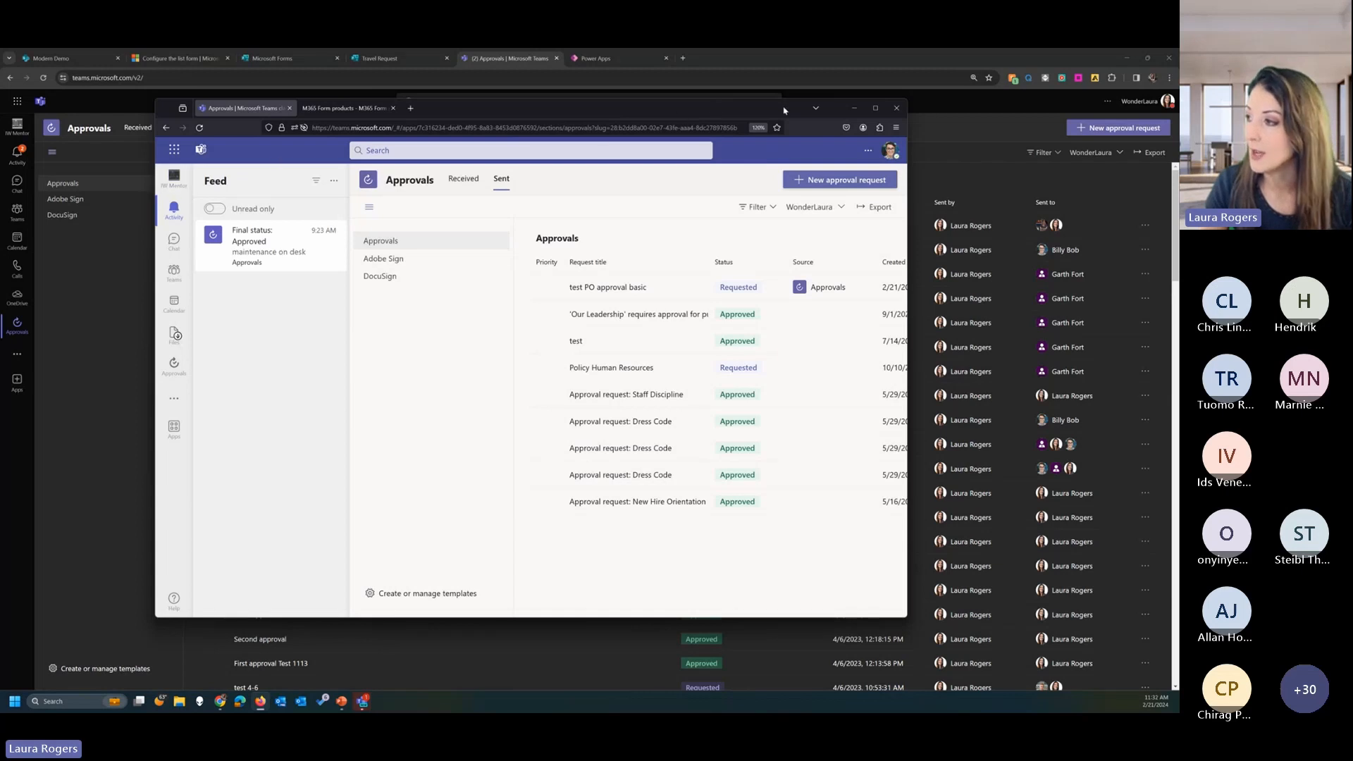
In the approver's Teams window, open the "test PO approval basic" request from the activity feed and approve it.
{"action": "left_click", "coordinate": [854, 107]}
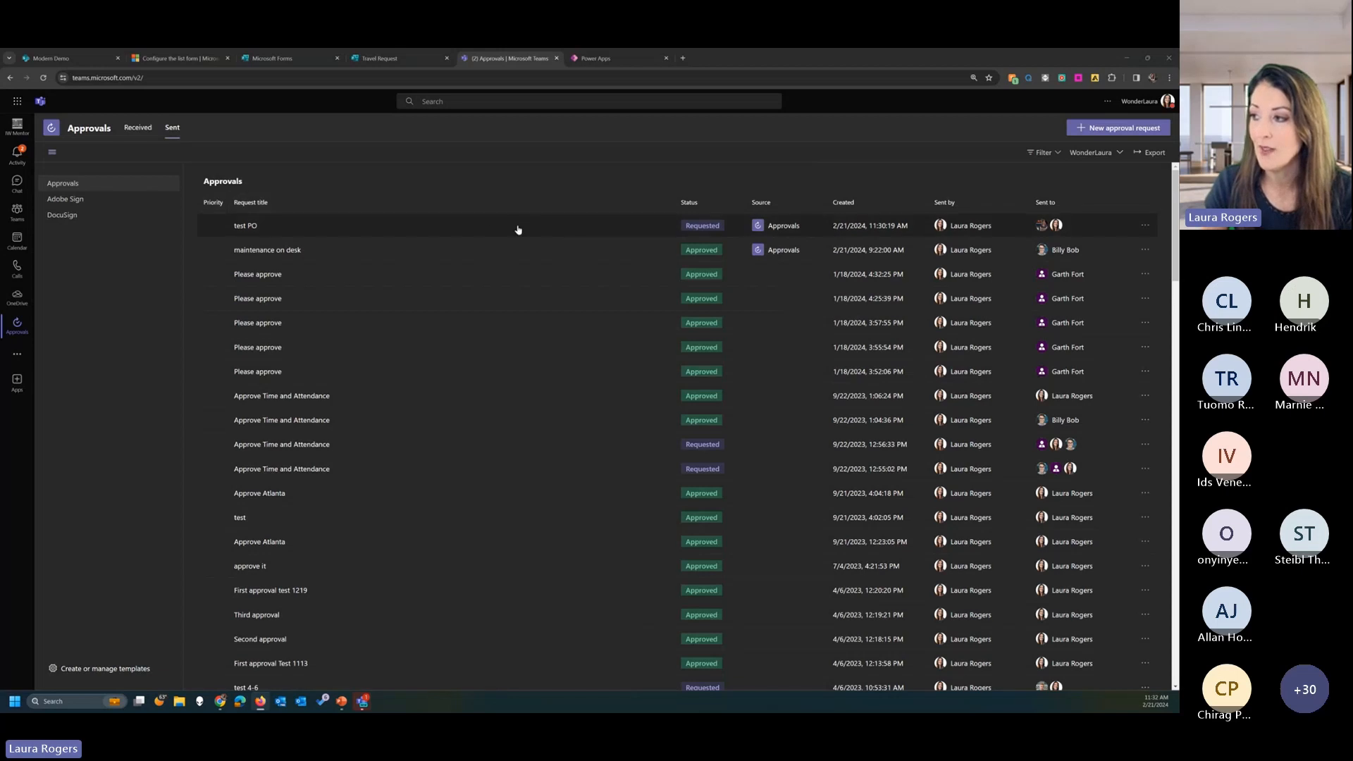
{"action": "left_click", "coordinate": [28, 162]}
{"action": "left_click", "coordinate": [136, 184]}
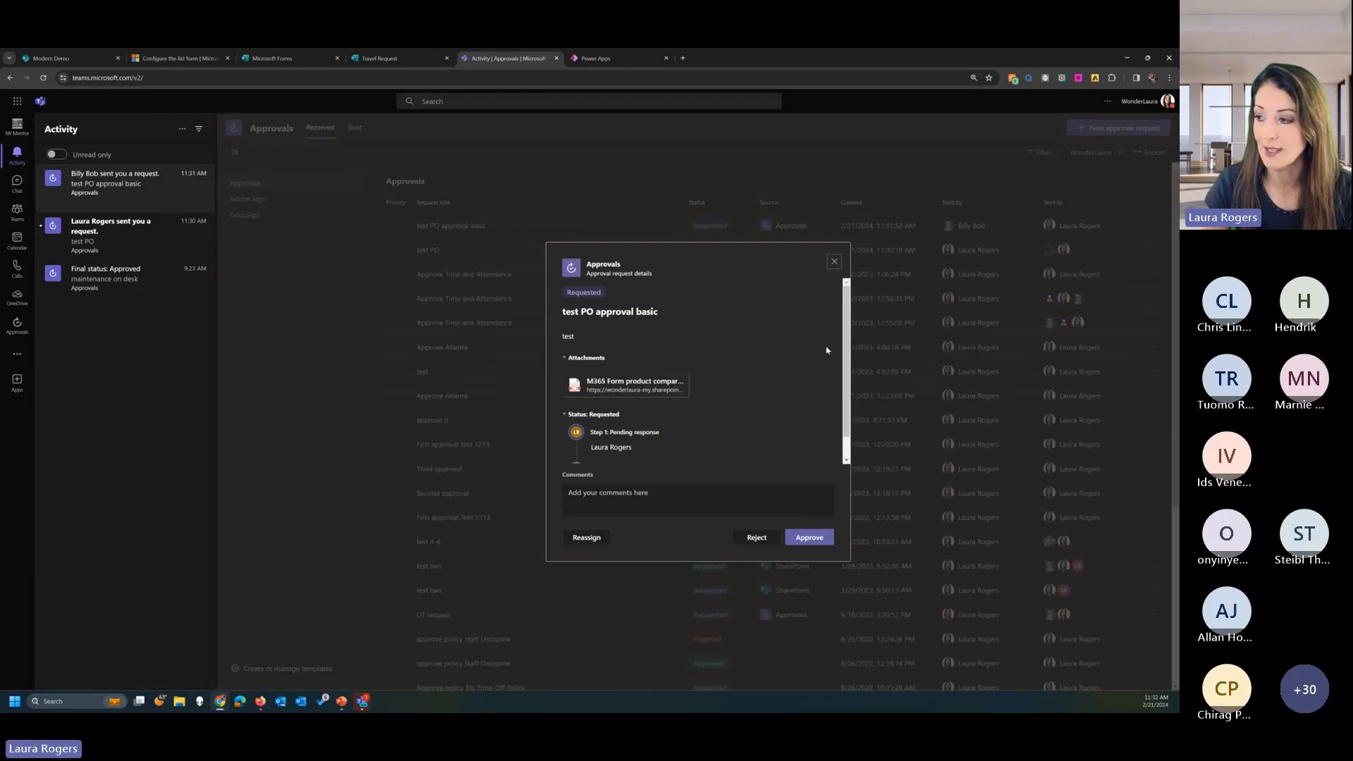
{"action": "left_click", "coordinate": [810, 537]}
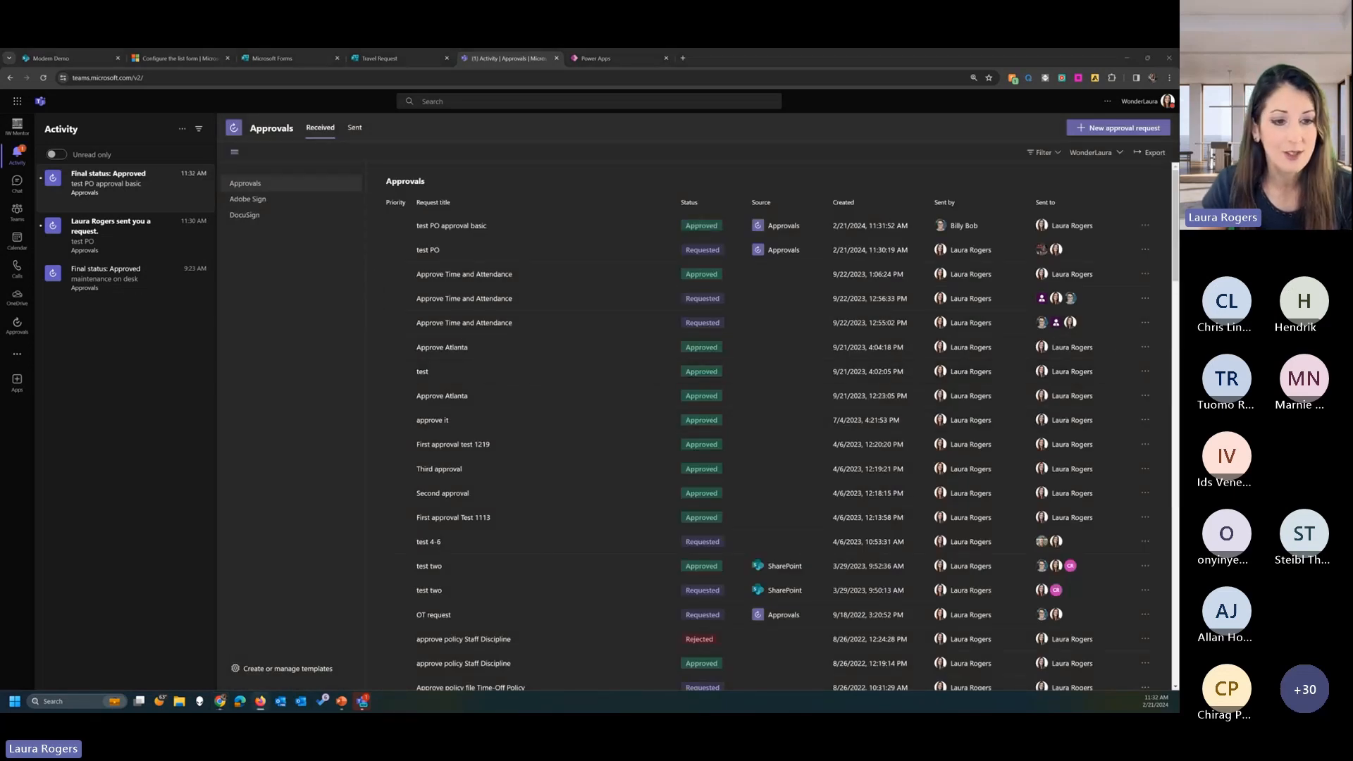
In the requester's Teams window, save the approved "test PO approval basic" request as a PDF, and close that browser window.
{"action": "left_click_drag", "start_coordinate": [0, 185], "coordinate": [819, 128]}
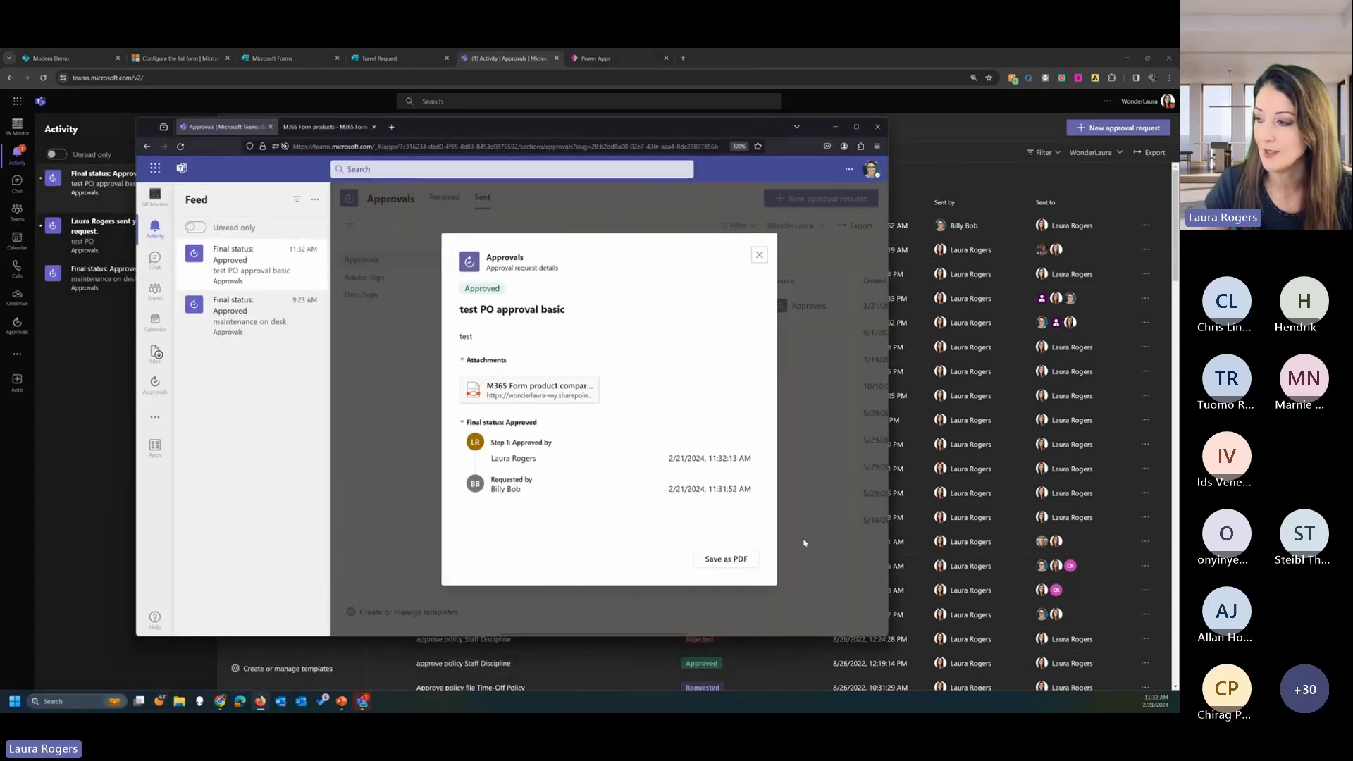
{"action": "left_click", "coordinate": [740, 559]}
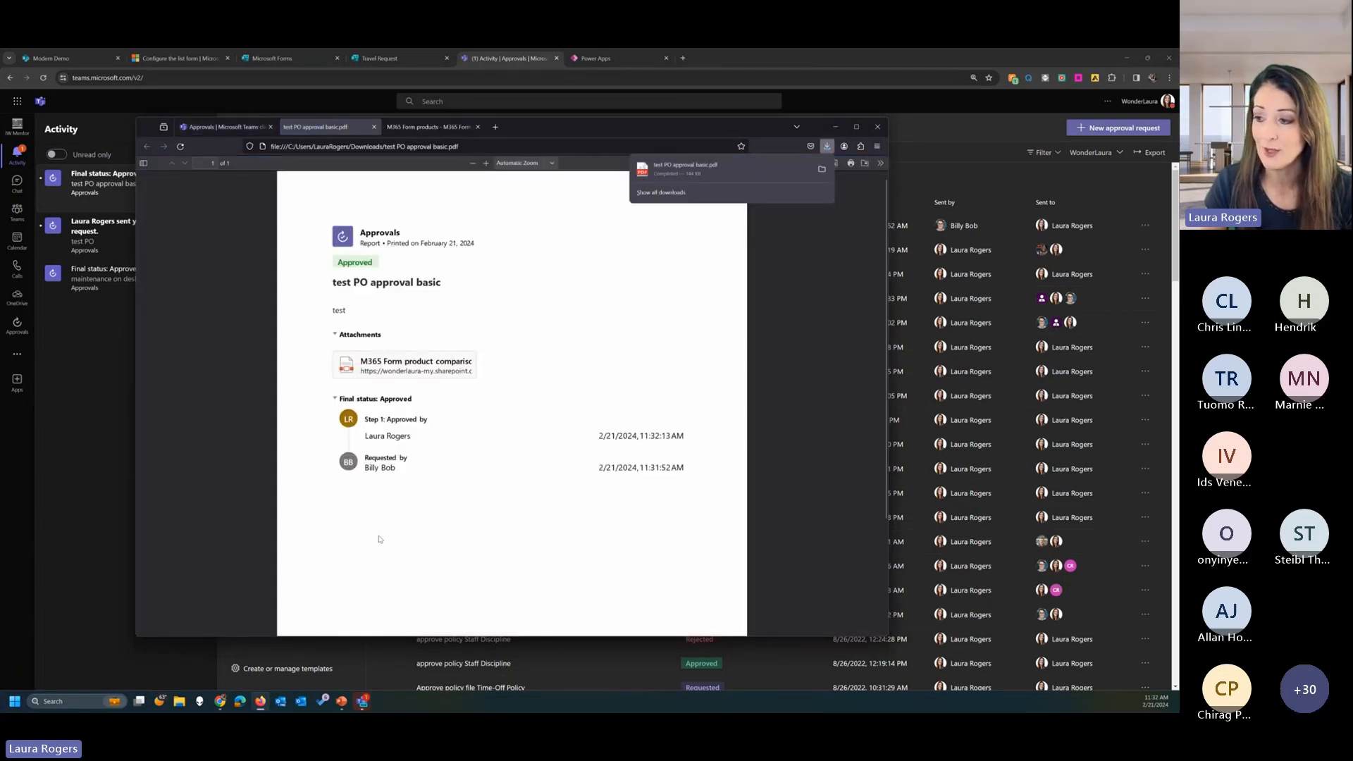
{"action": "left_click", "coordinate": [877, 127]}
{"action": "left_click", "coordinate": [878, 126]}
Switch to the Travel requests list in SharePoint, clear the item selection, and start a new item.
{"action": "left_click", "coordinate": [411, 62]}
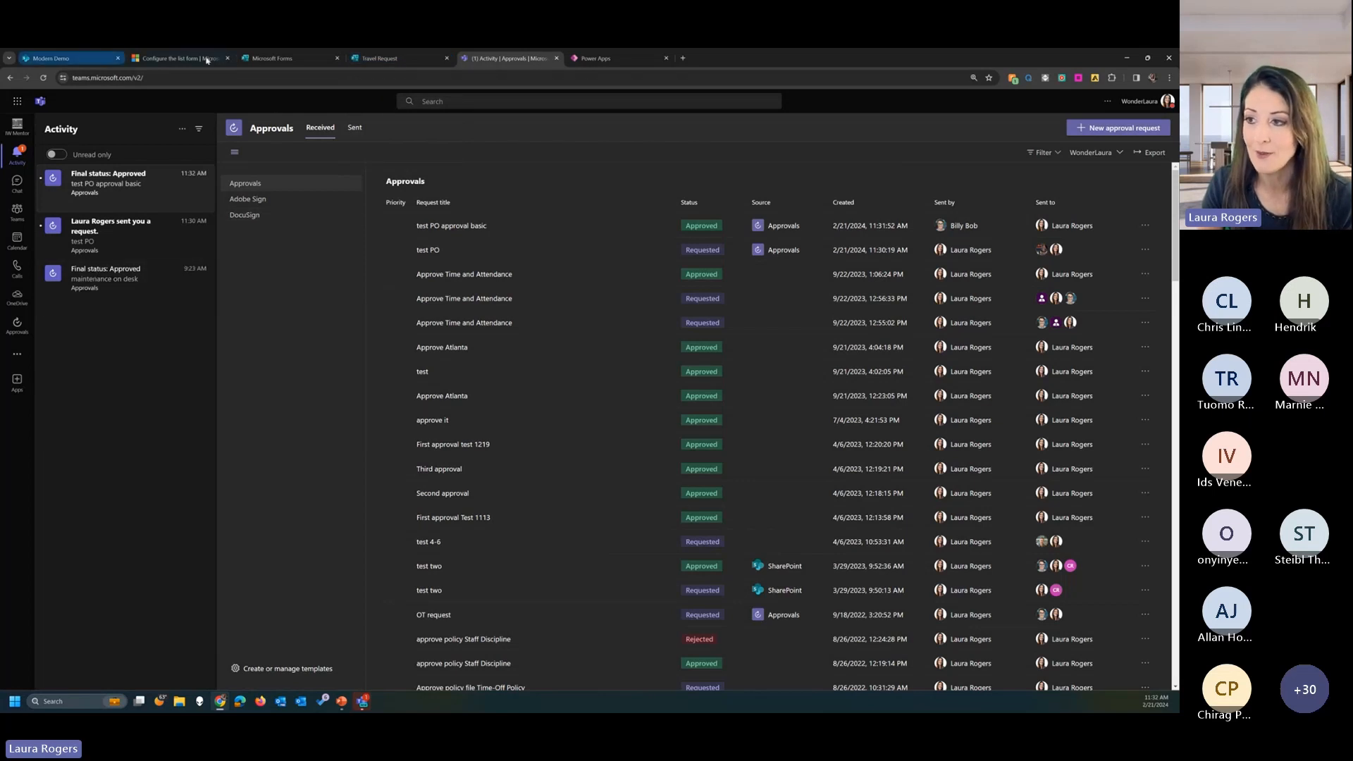
{"action": "left_click", "coordinate": [91, 61]}
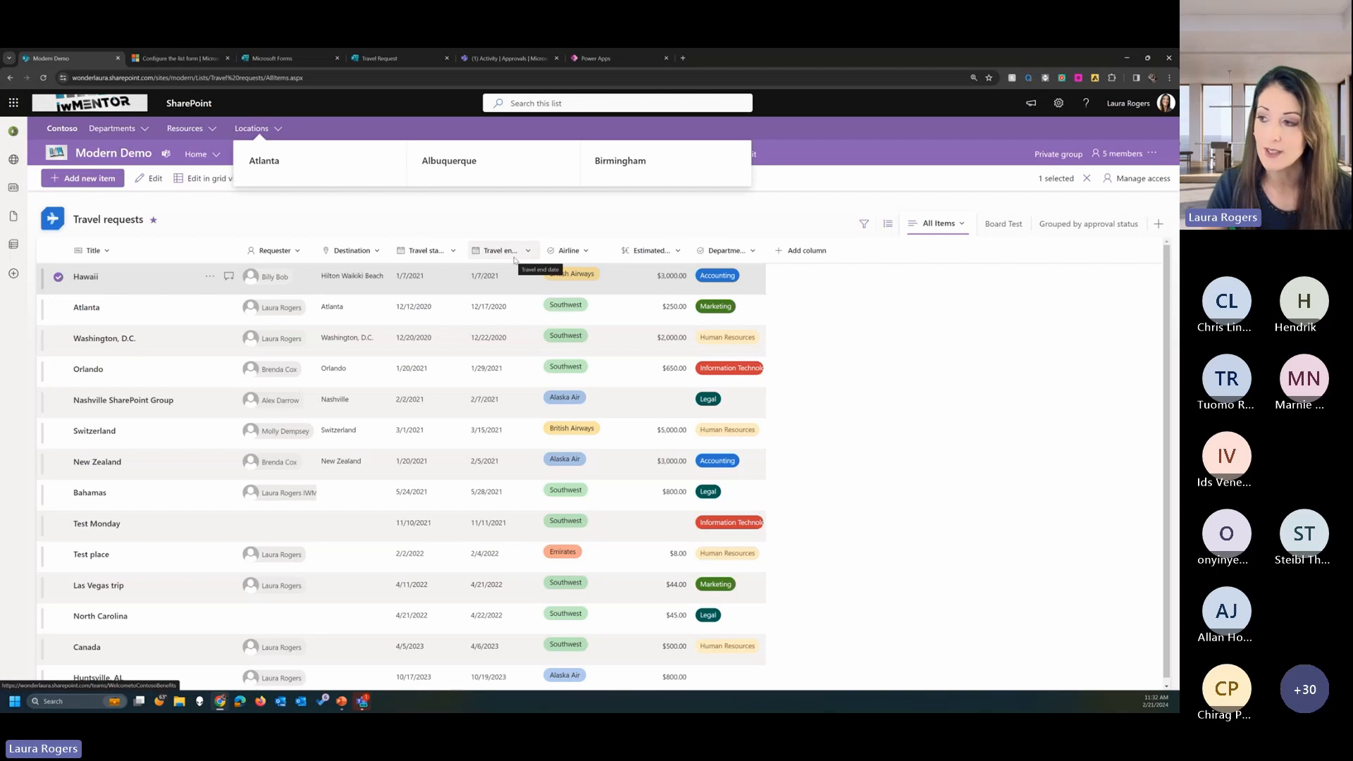
{"action": "left_click", "coordinate": [540, 212]}
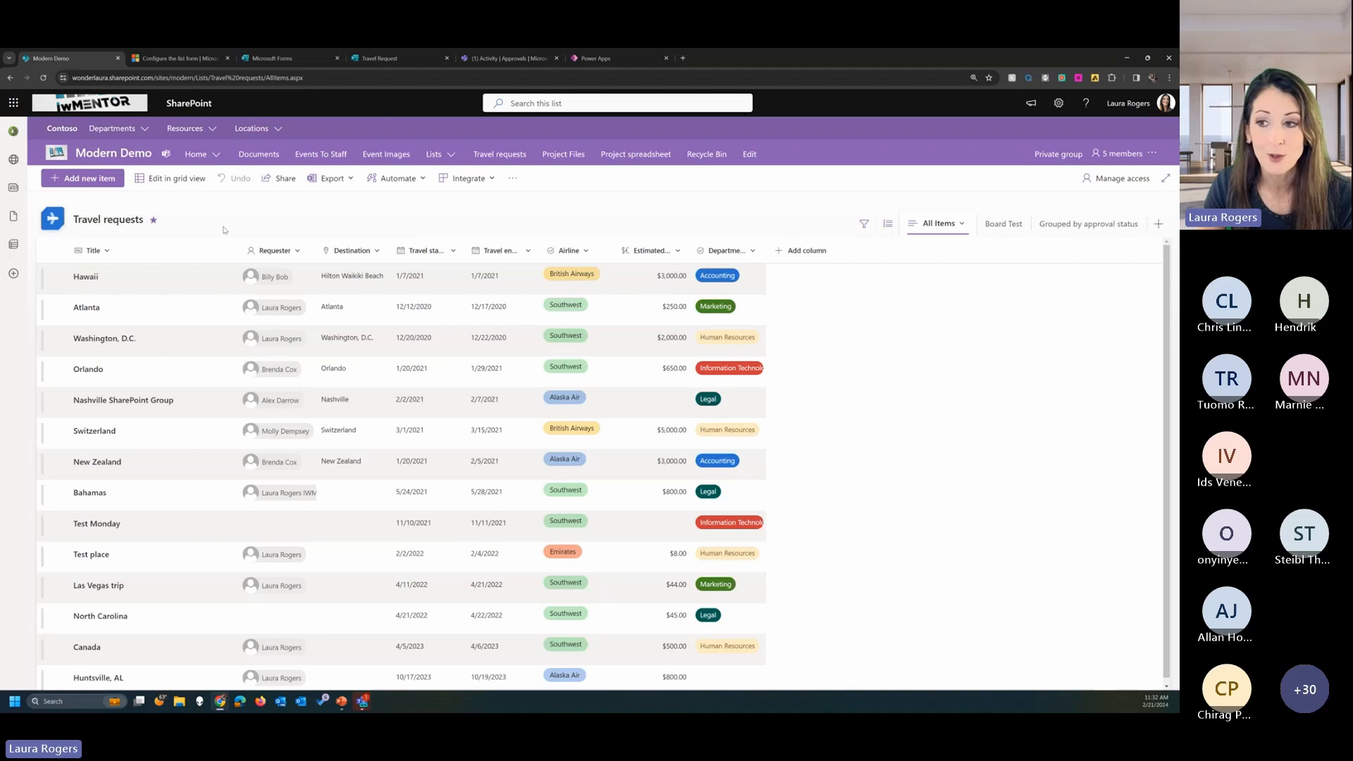
{"action": "left_click", "coordinate": [92, 179]}
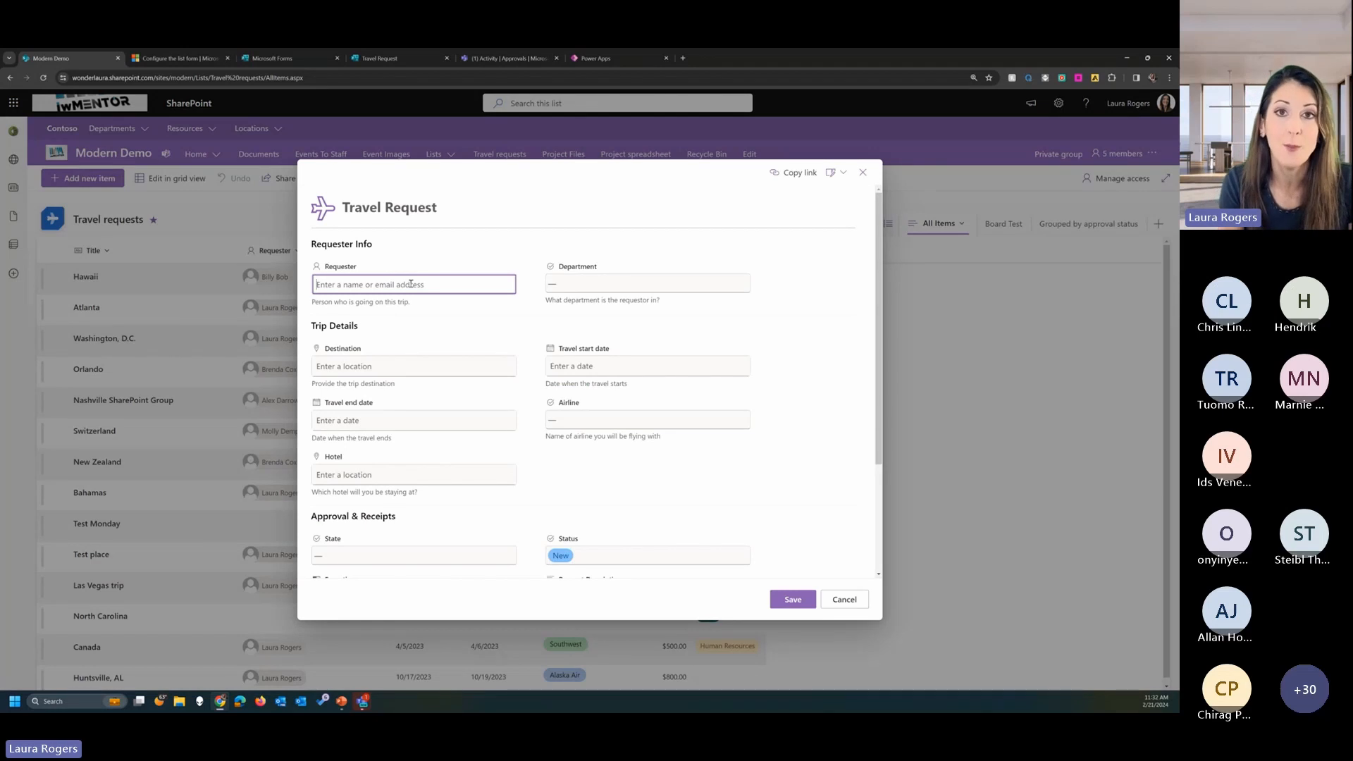
Enter the requester's name and choose Marketing as the department in the new travel request.
{"action": "type", "text": "laura"}
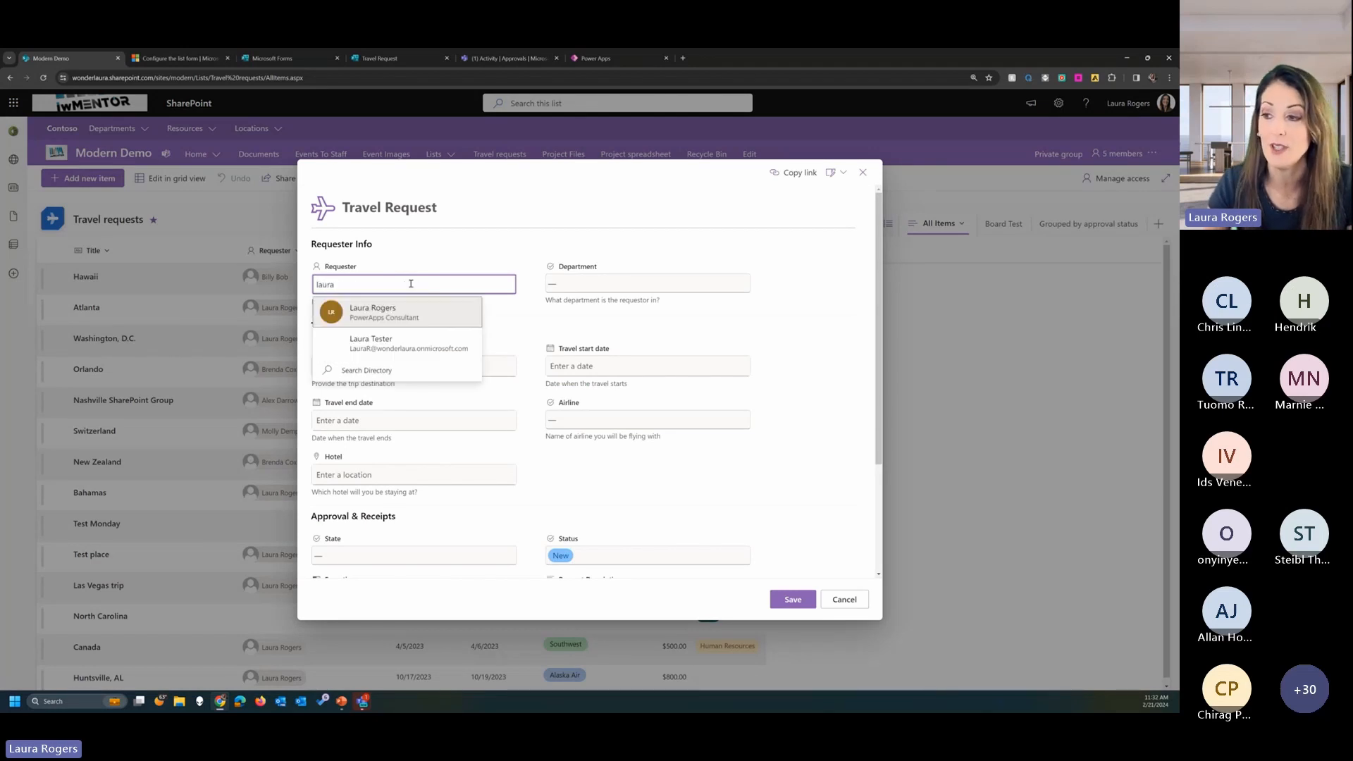
{"action": "left_click", "coordinate": [402, 312]}
{"action": "left_click", "coordinate": [625, 282]}
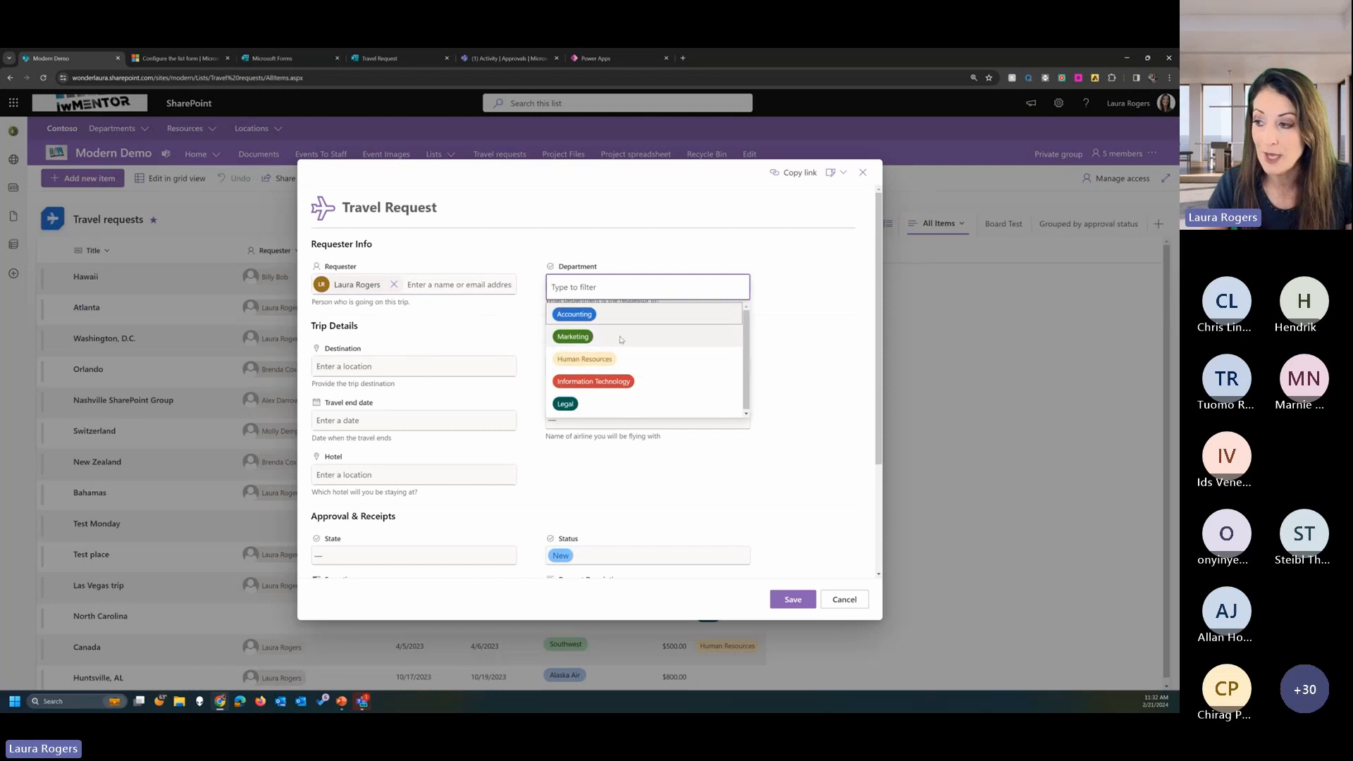
{"action": "left_click", "coordinate": [570, 326]}
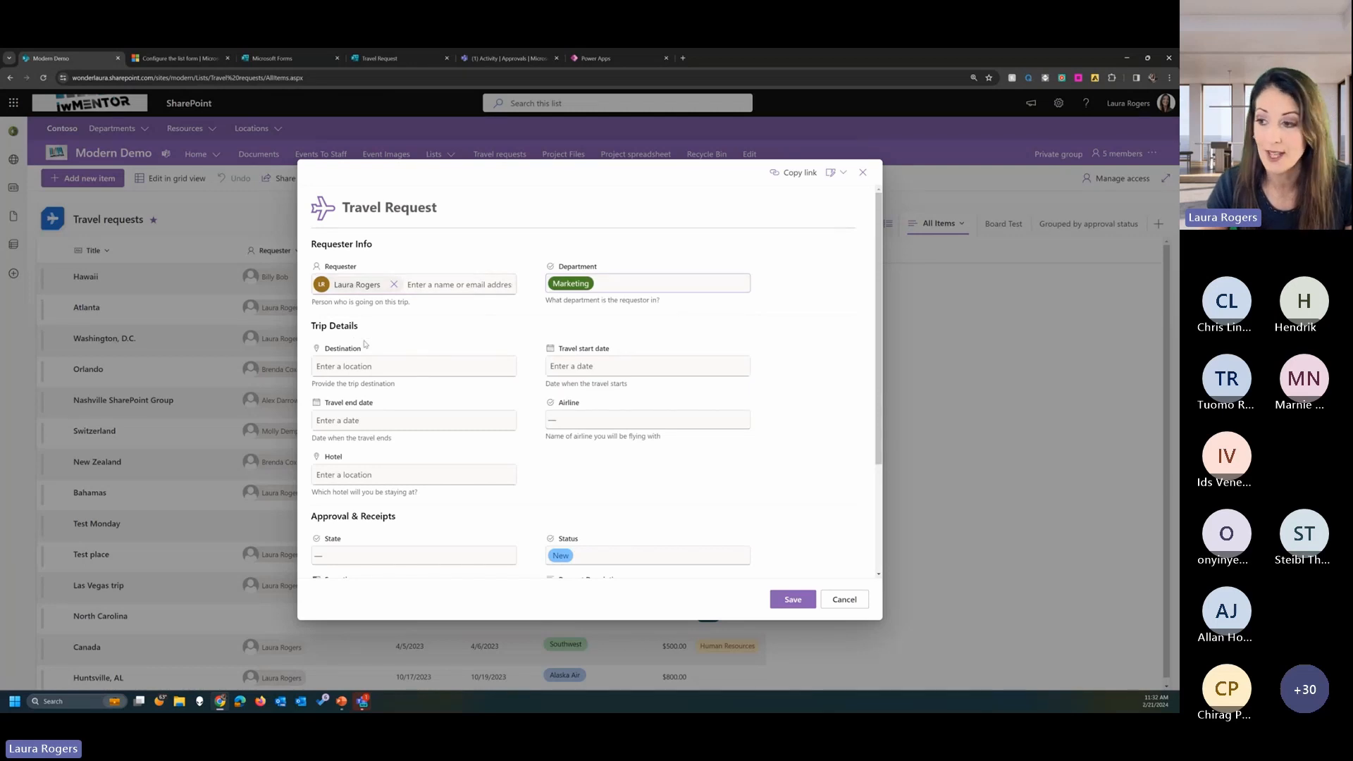
Search for "hawaii" to choose Waikiki Starlight Luau as the destination, and set the travel start date to 2/28/2024.
{"action": "left_click", "coordinate": [388, 367]}
{"action": "type", "text": "hawaii"}
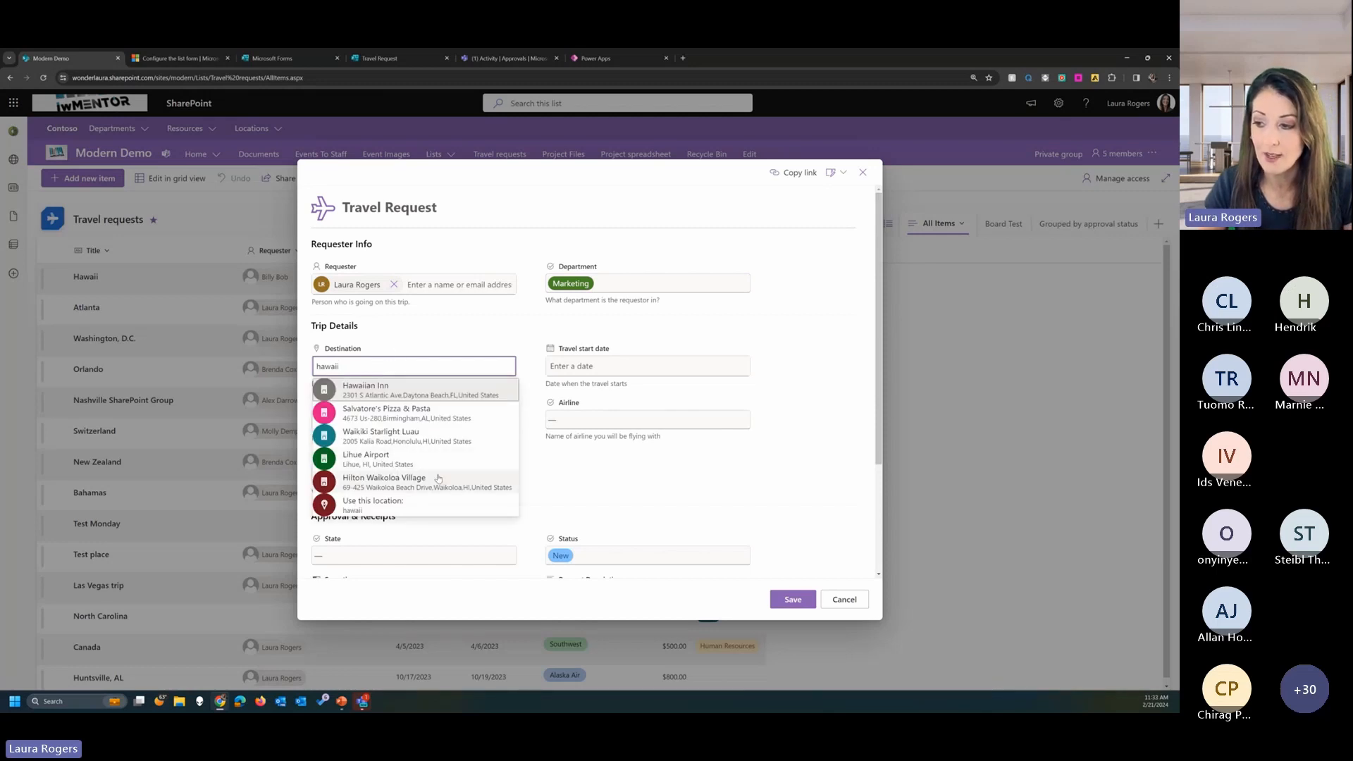
{"action": "left_click", "coordinate": [443, 439]}
{"action": "left_click", "coordinate": [651, 365]}
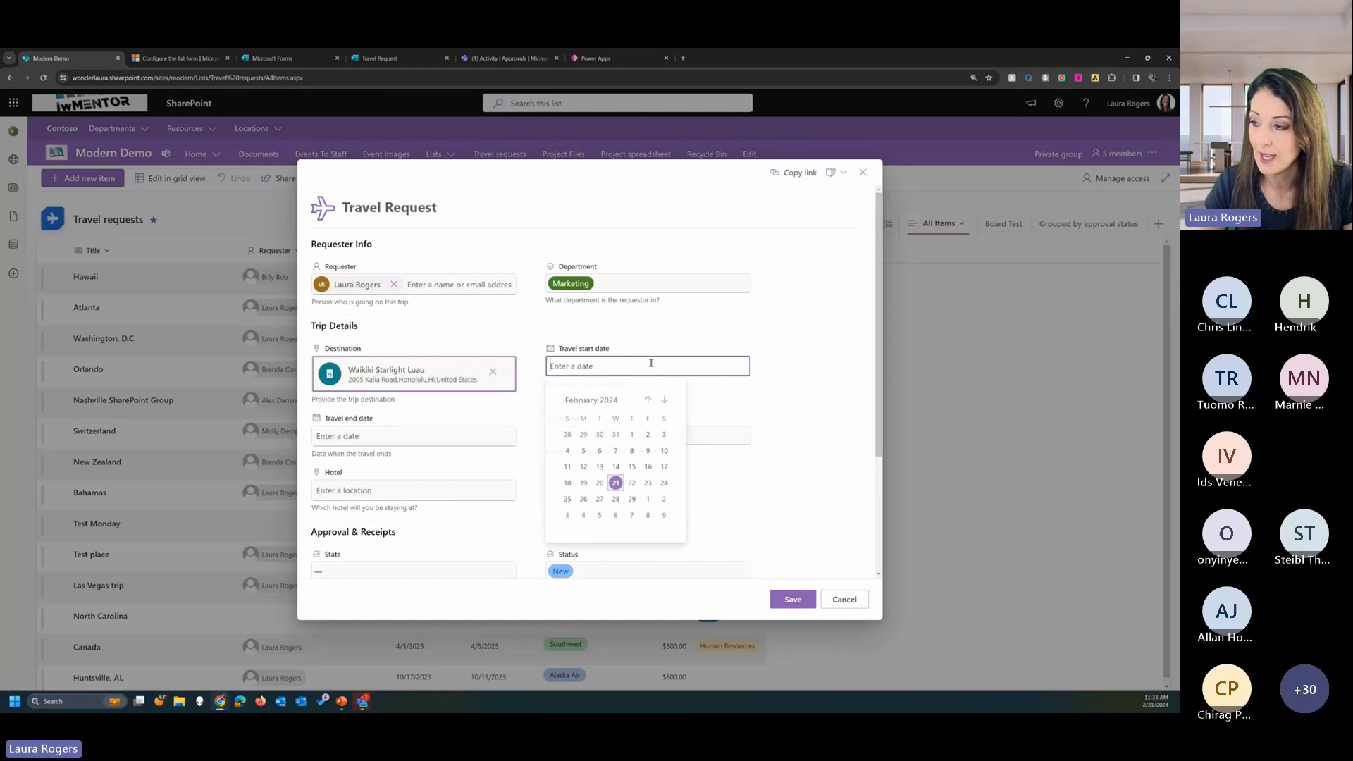
{"action": "left_click", "coordinate": [615, 499]}
Choose Alaska Air as the airline and set the estimated airfare to 800.
{"action": "scroll", "coordinate": [760, 388], "scroll_direction": "down", "scroll_amount": 2}
{"action": "left_click", "coordinate": [638, 266]}
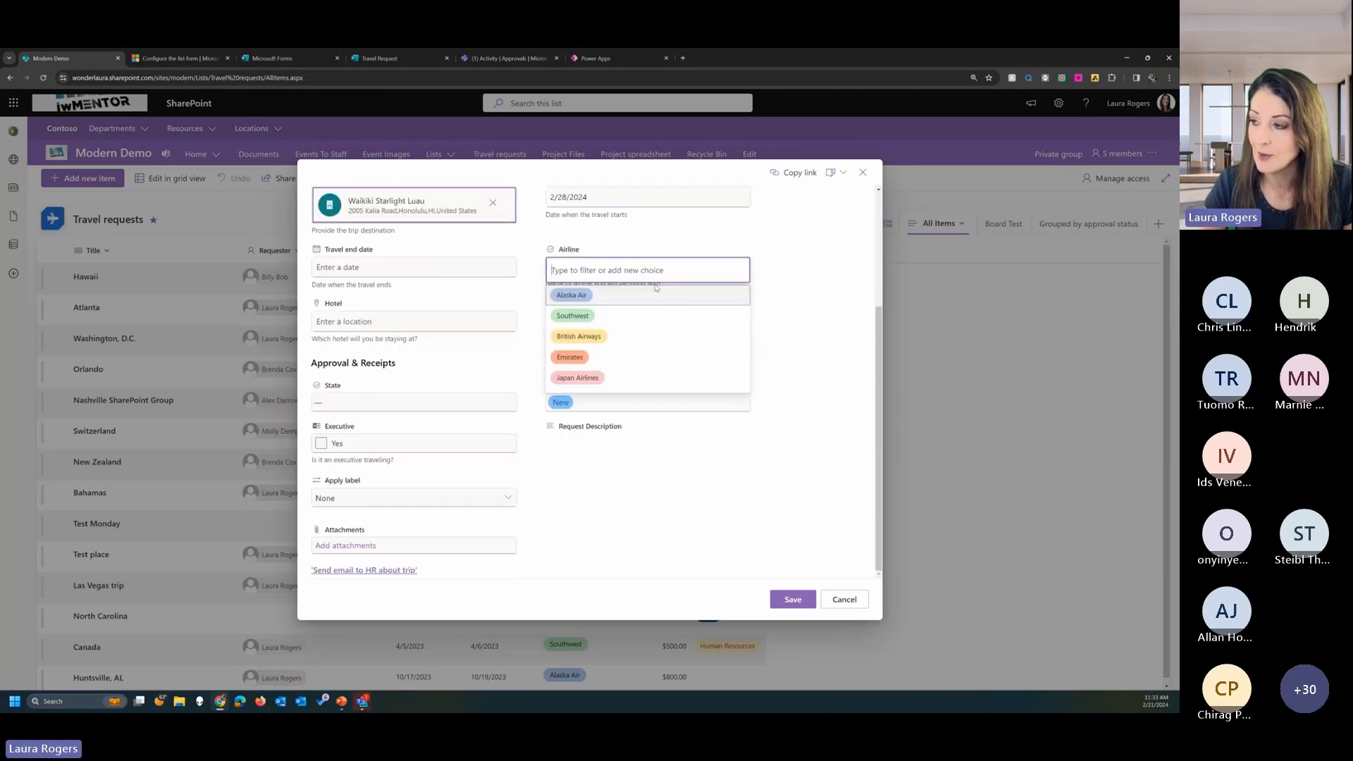
{"action": "left_click", "coordinate": [638, 294]}
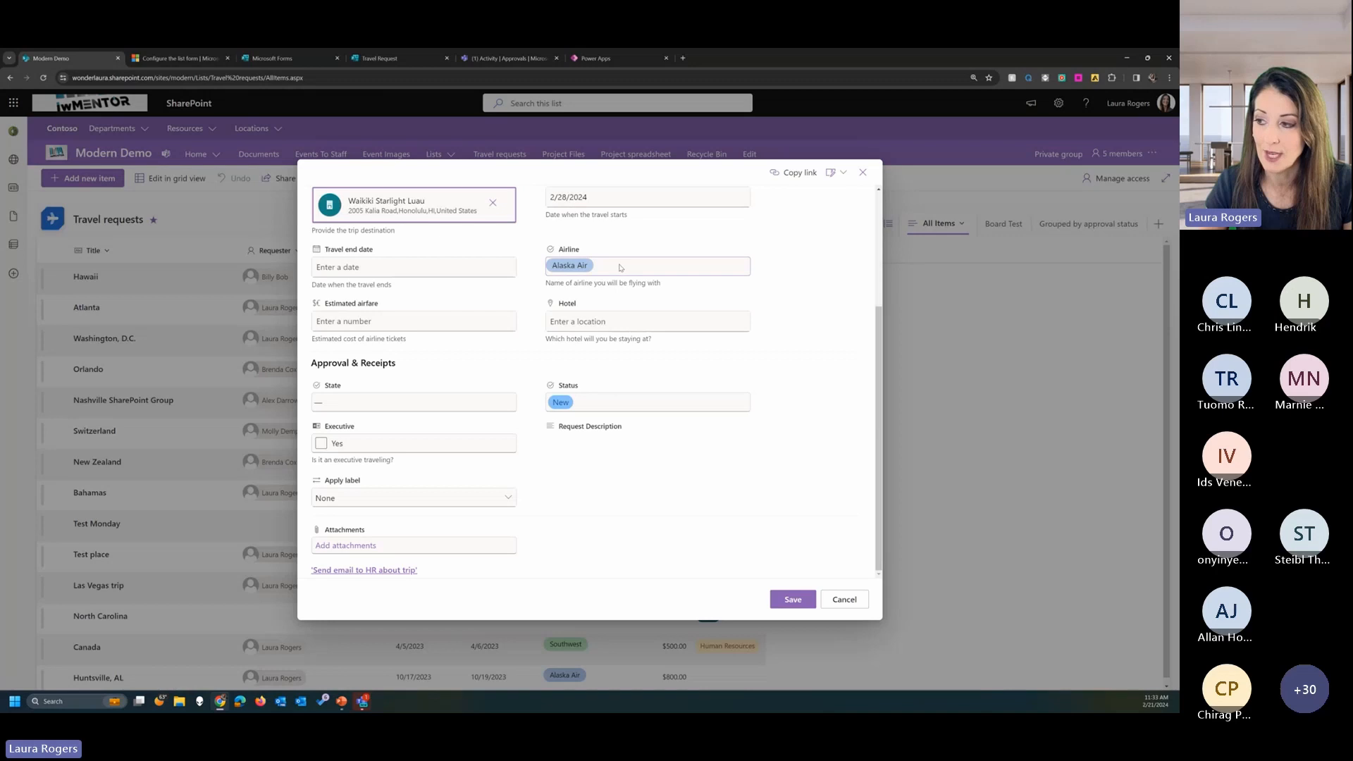
{"action": "left_click", "coordinate": [381, 324]}
{"action": "type", "text": "800"}
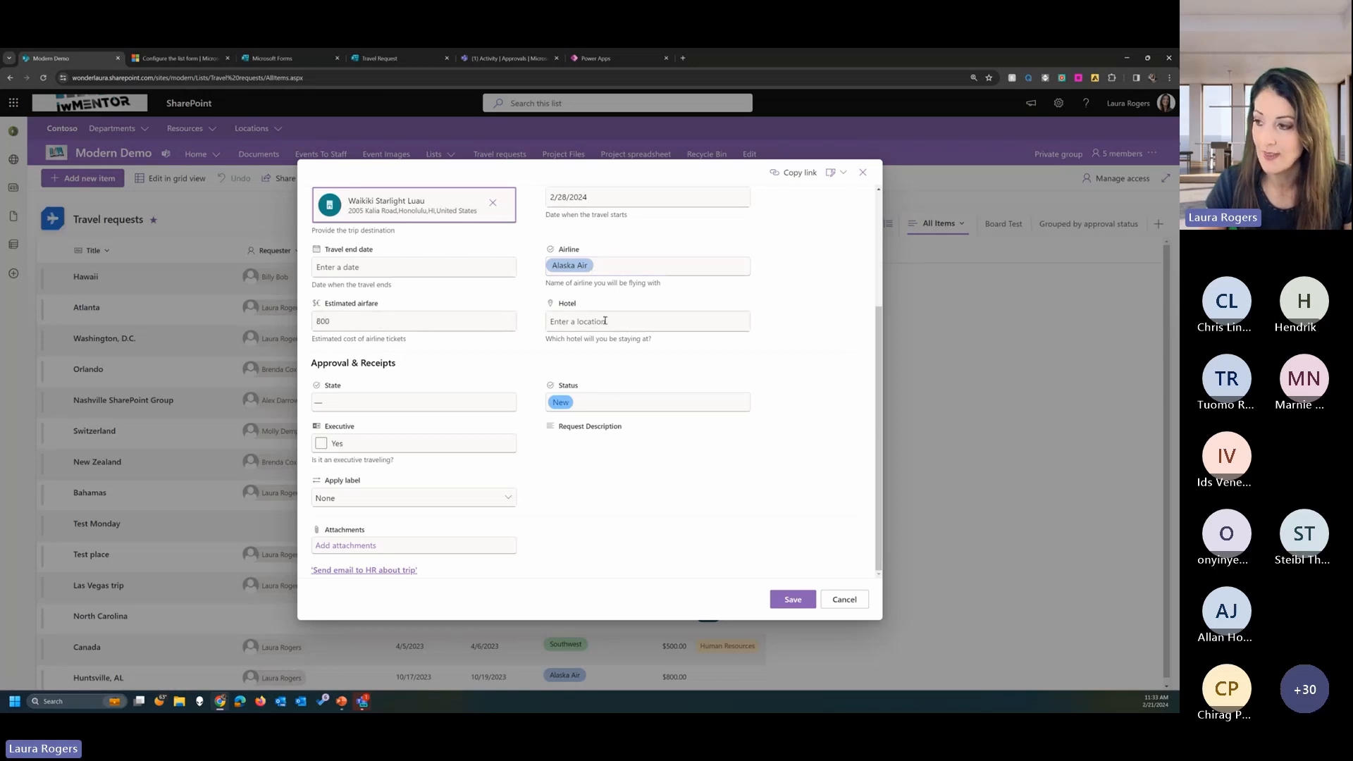
Search for "hawaii" to choose Hawaiian Inn as the hotel, set the estimated hotel cost to 500, and review the form.
{"action": "left_click", "coordinate": [604, 321]}
{"action": "type", "text": "hawa"}
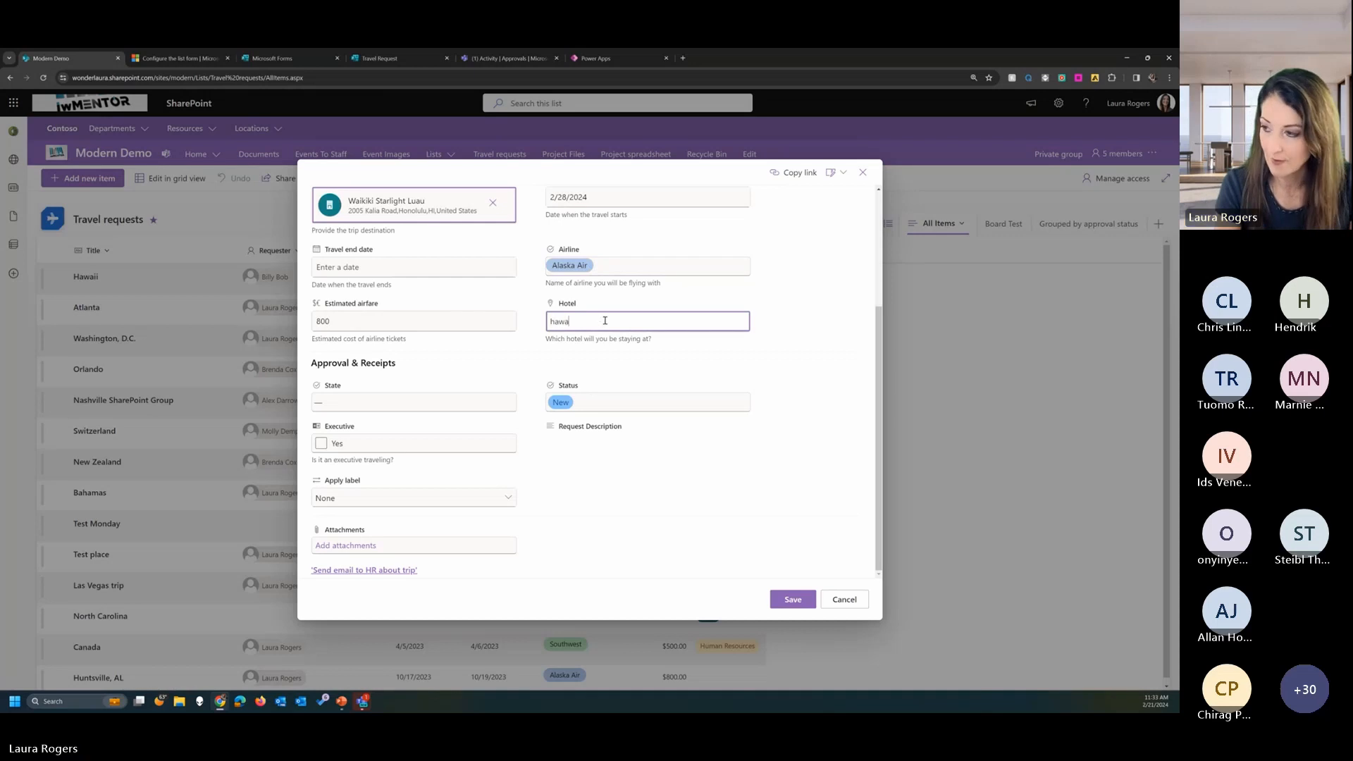
{"action": "type", "text": "ii"}
{"action": "left_click", "coordinate": [648, 351]}
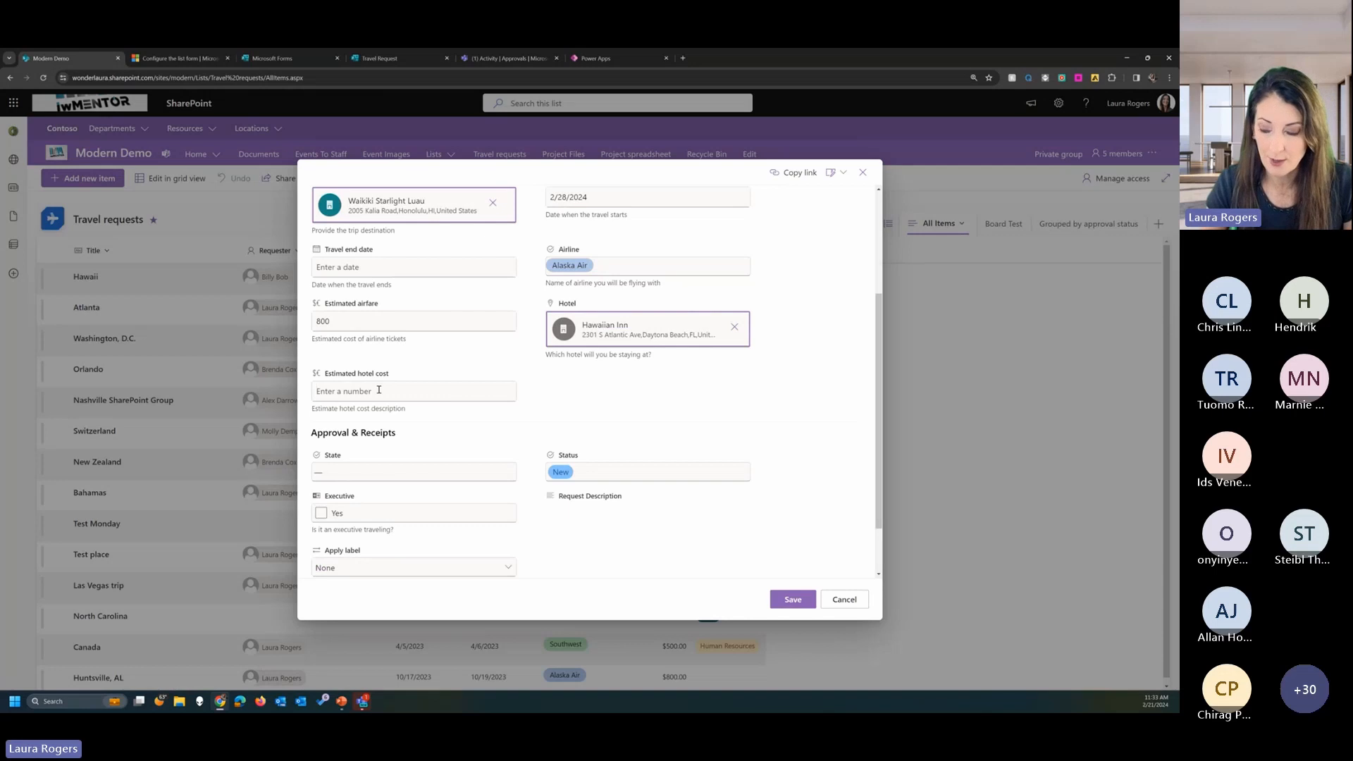
{"action": "left_click", "coordinate": [378, 390]}
{"action": "type", "text": "500"}
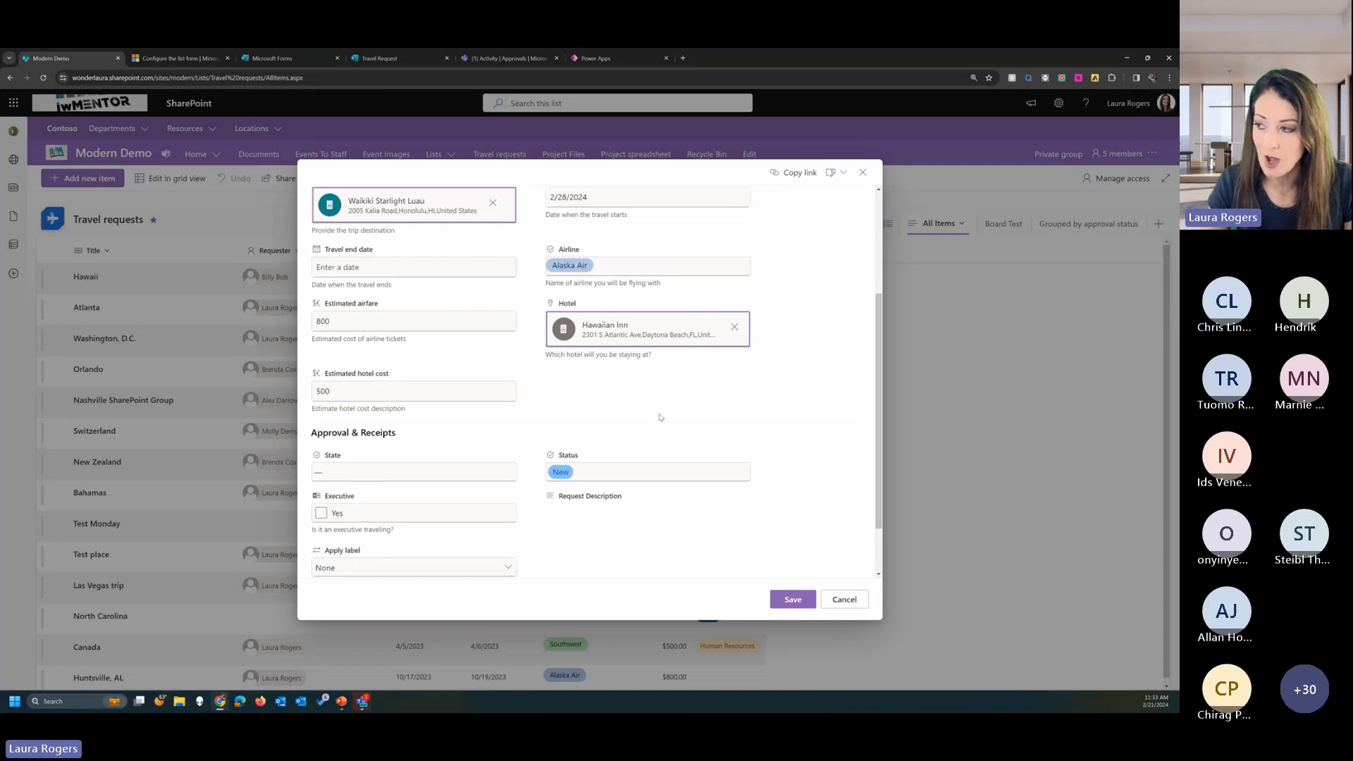
{"action": "scroll", "coordinate": [743, 412], "scroll_direction": "down", "scroll_amount": 2}
{"action": "scroll", "coordinate": [743, 412], "scroll_direction": "up", "scroll_amount": 4}
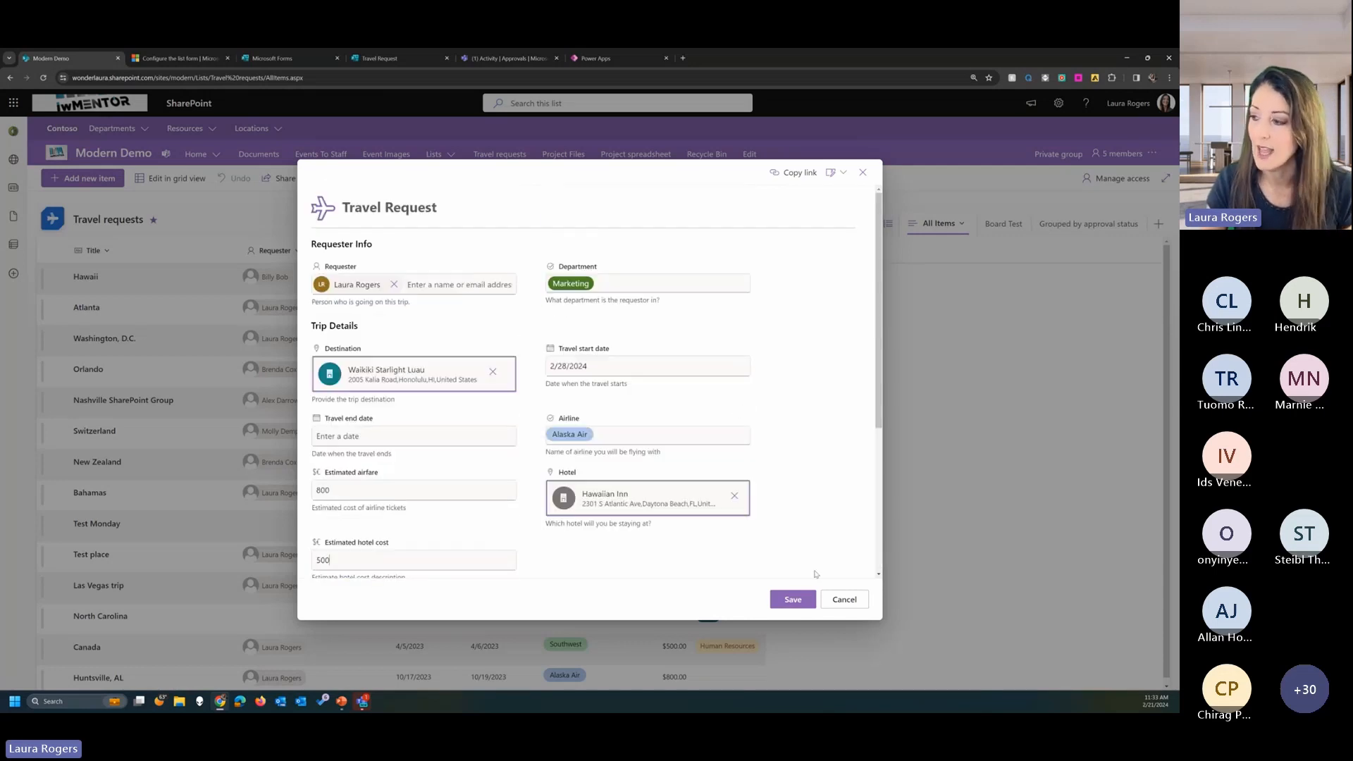
Save the completed travel request and start another new item in the Travel requests list.
{"action": "left_click", "coordinate": [794, 602]}
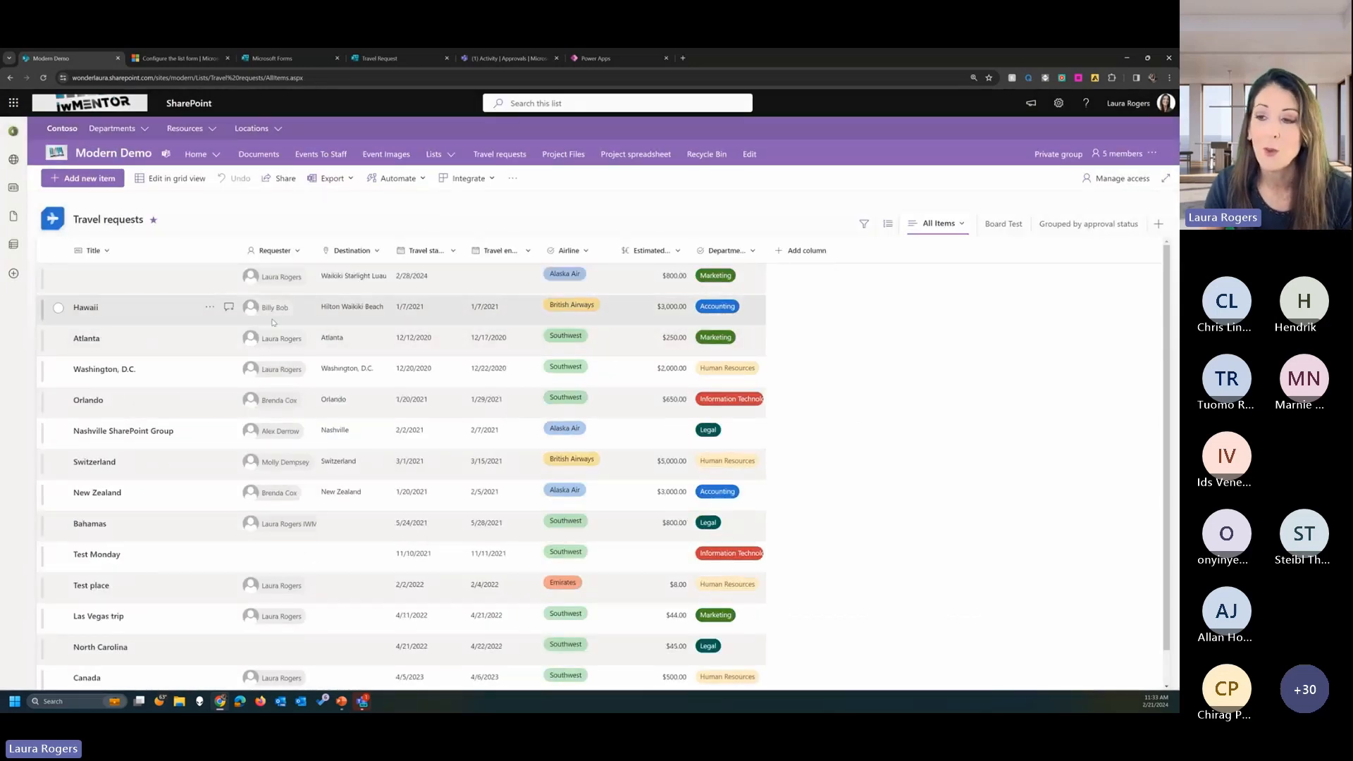
{"action": "left_click", "coordinate": [86, 179]}
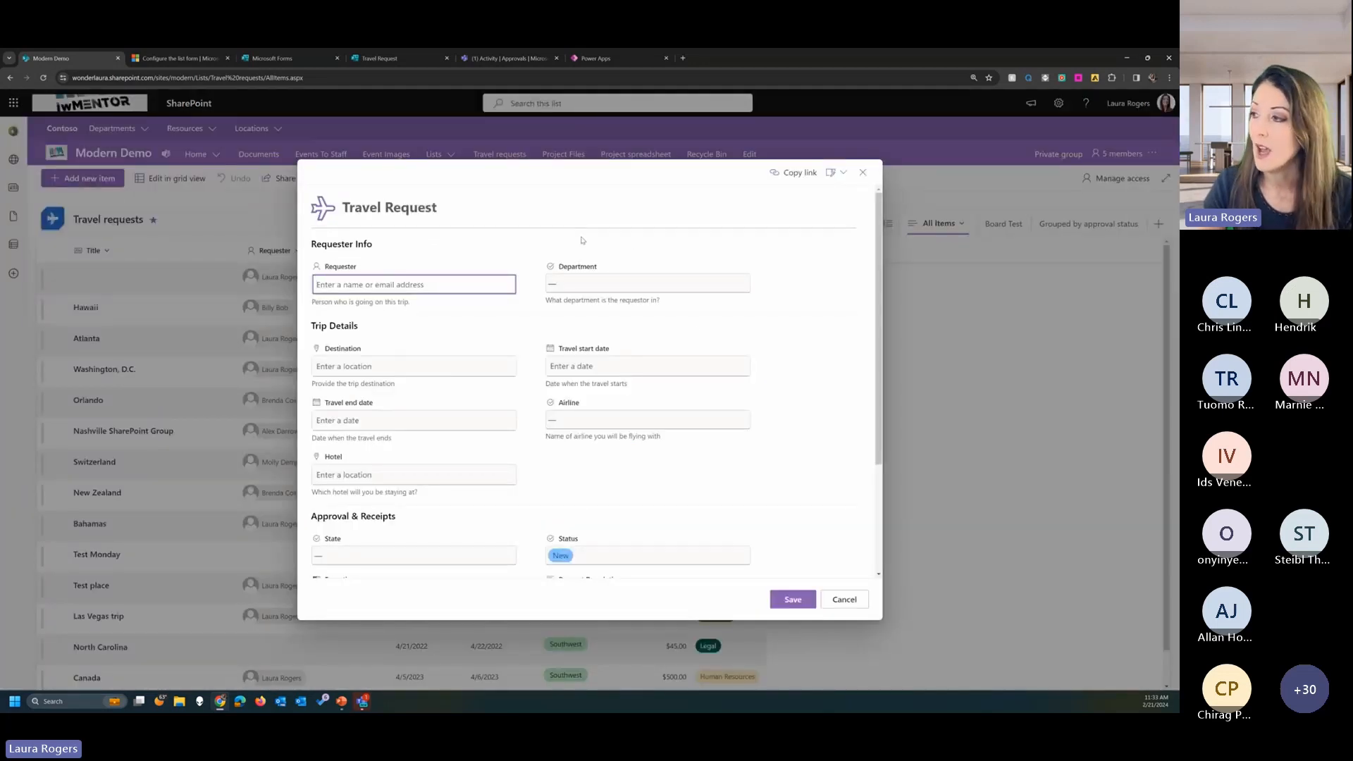
View which columns the travel request form shows, and open the form's layout configuration.
{"action": "left_click", "coordinate": [835, 173]}
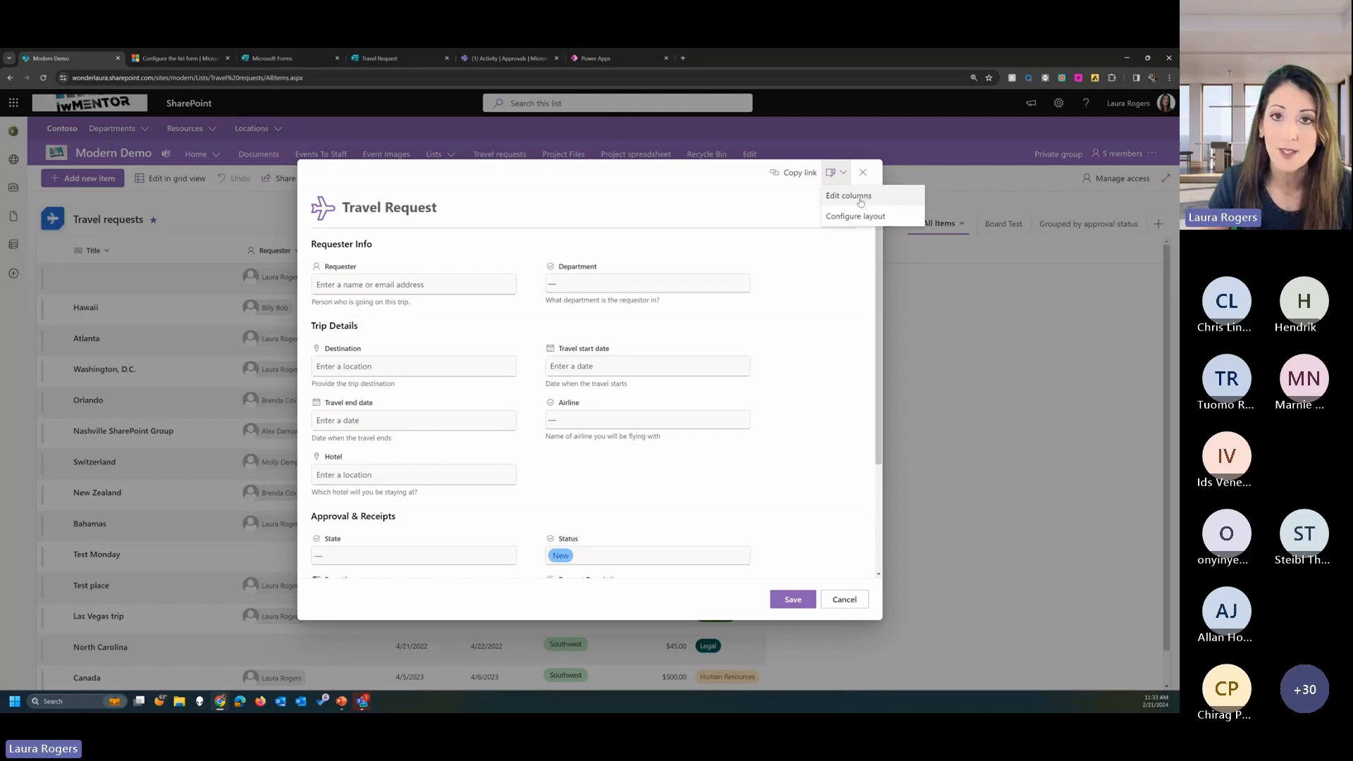
{"action": "left_click", "coordinate": [849, 196]}
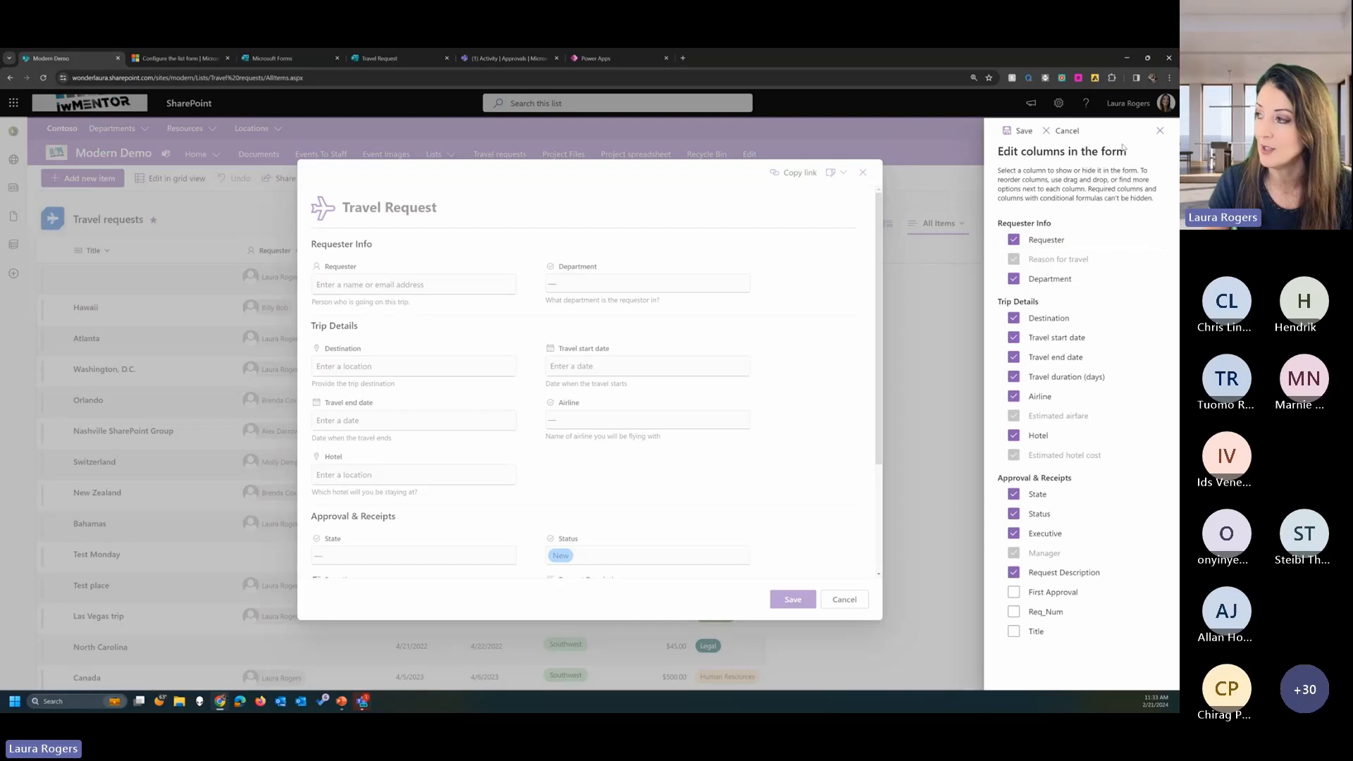
{"action": "left_click", "coordinate": [1160, 131]}
{"action": "left_click", "coordinate": [834, 174]}
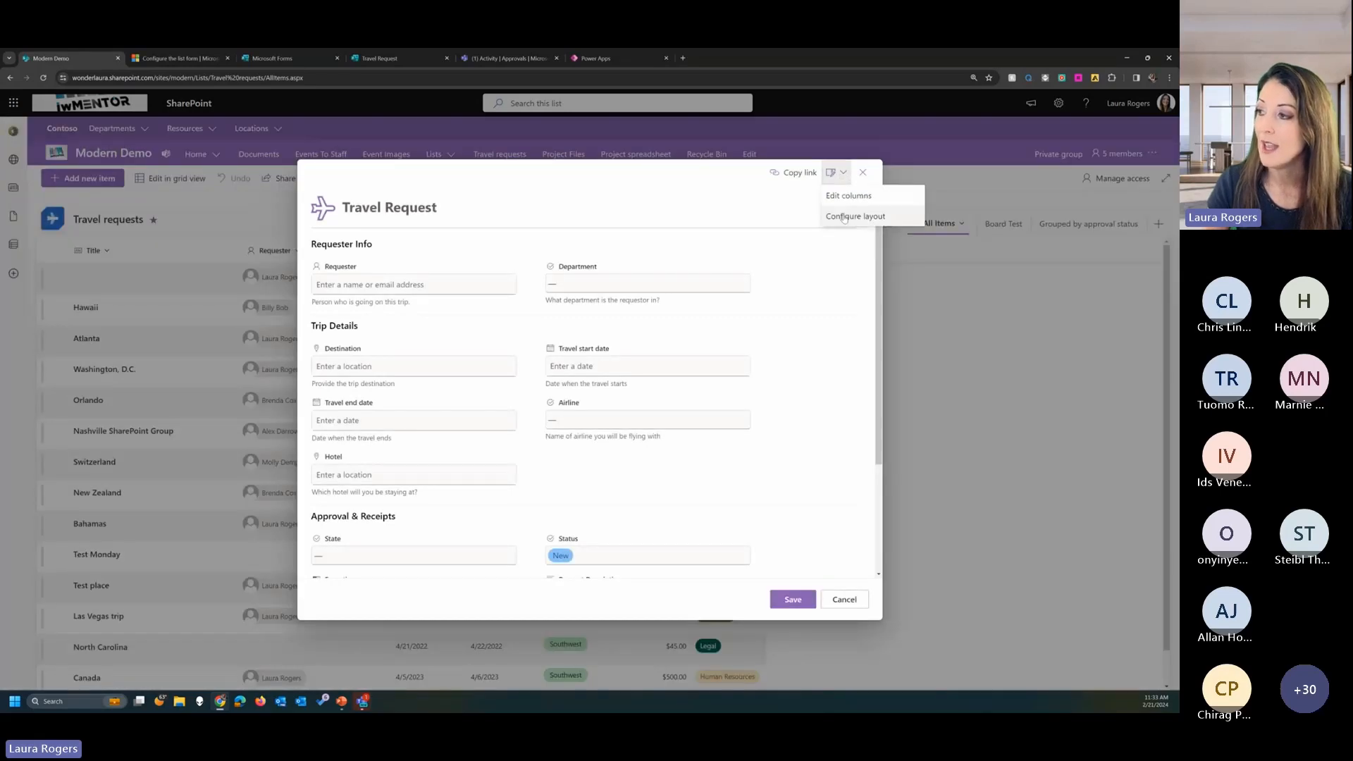
{"action": "left_click", "coordinate": [845, 215]}
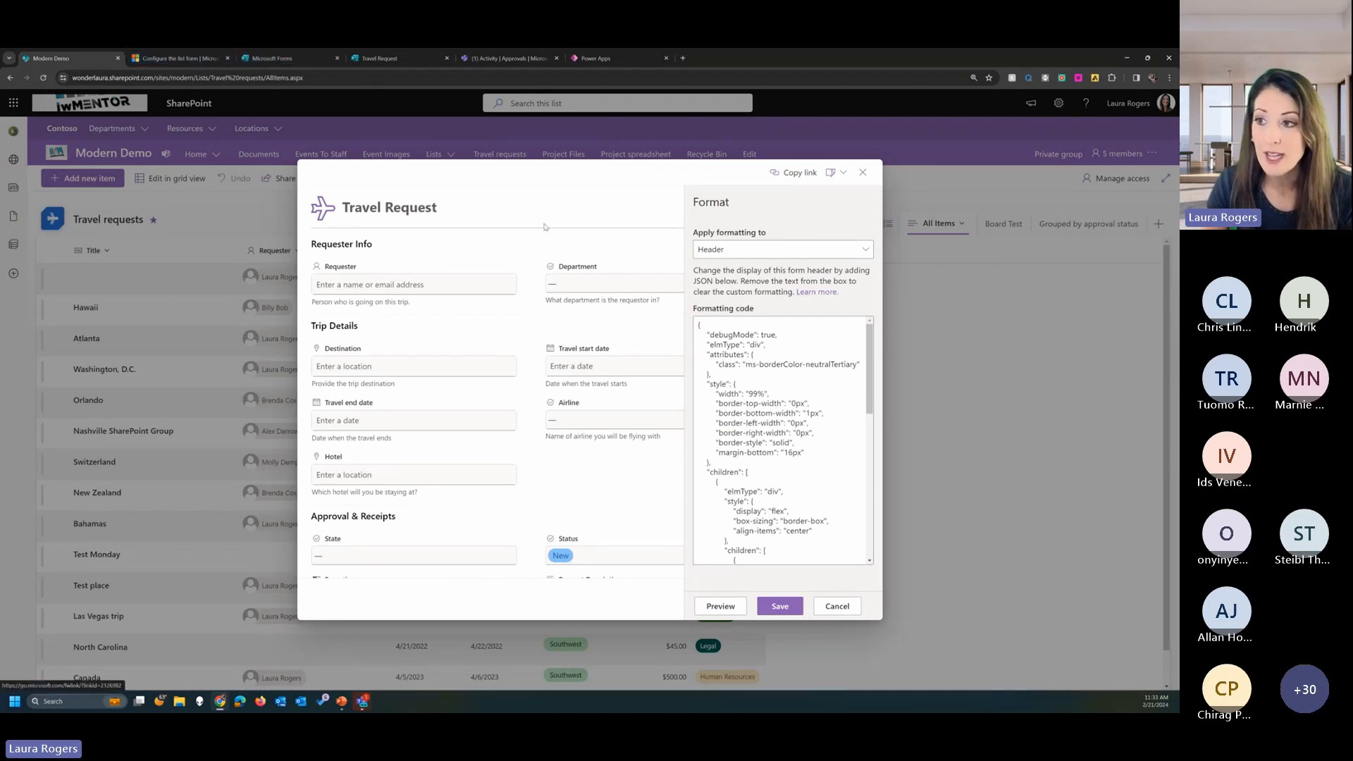
Switch to the "Configure the list form" documentation and review its JSON examples for custom headers, footers and body sections.
{"action": "left_click", "coordinate": [199, 61]}
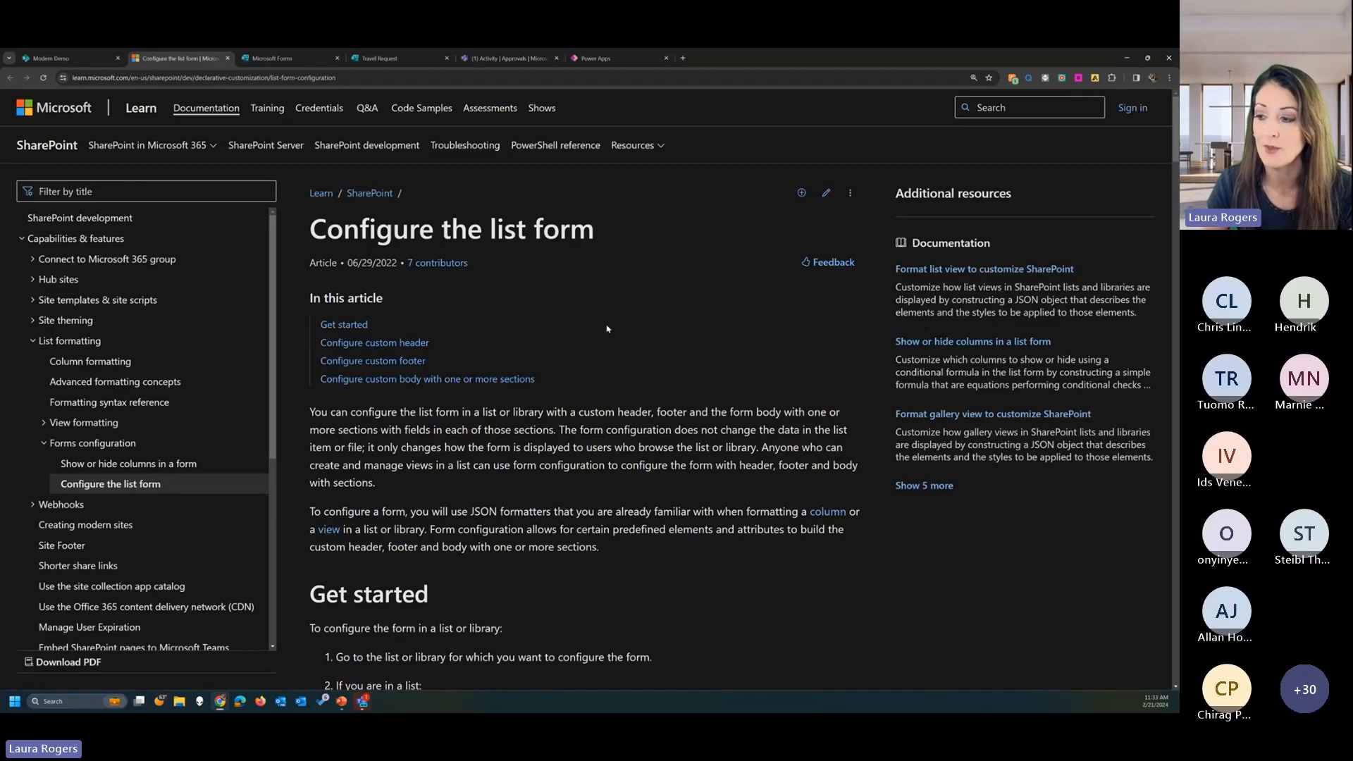
{"action": "scroll", "coordinate": [607, 328], "scroll_direction": "down", "scroll_amount": 15}
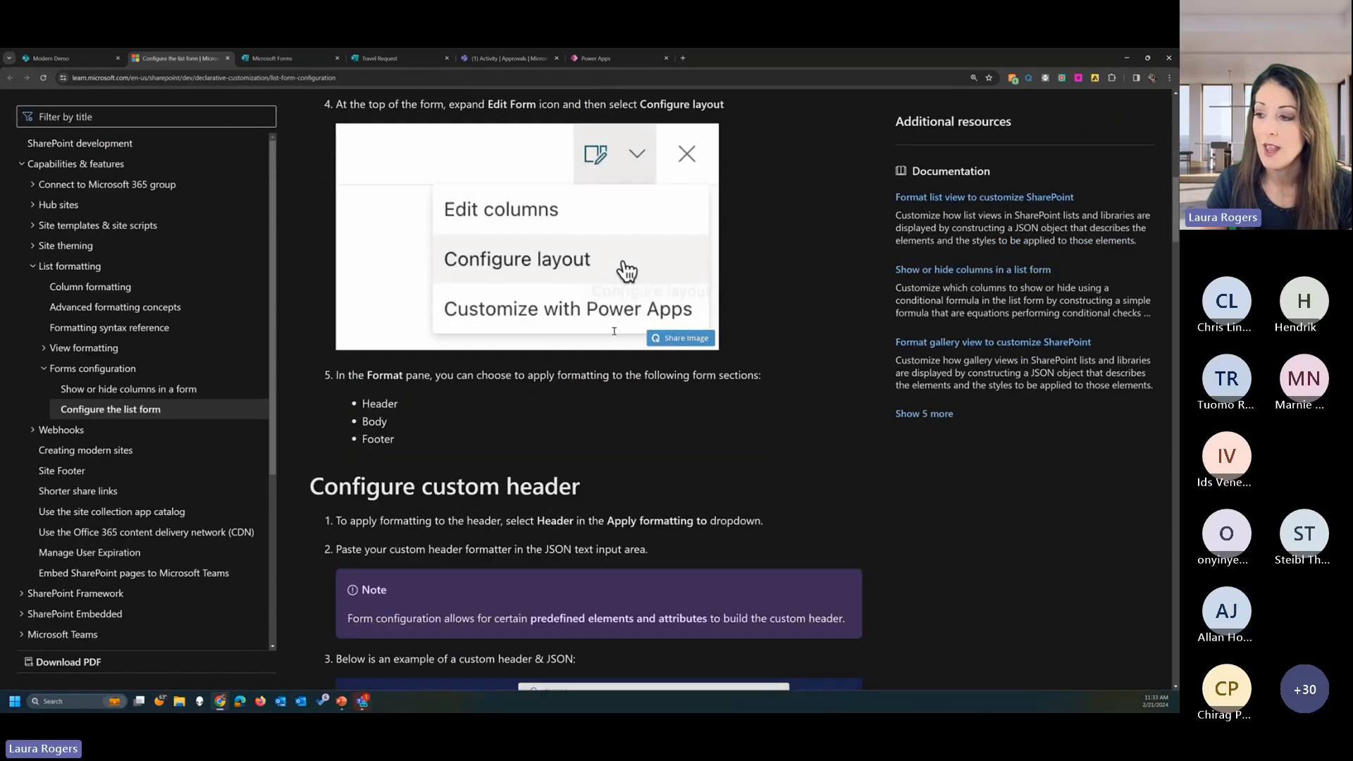
{"action": "scroll", "coordinate": [614, 335], "scroll_direction": "down", "scroll_amount": 10}
{"action": "scroll", "coordinate": [616, 336], "scroll_direction": "up", "scroll_amount": 3}
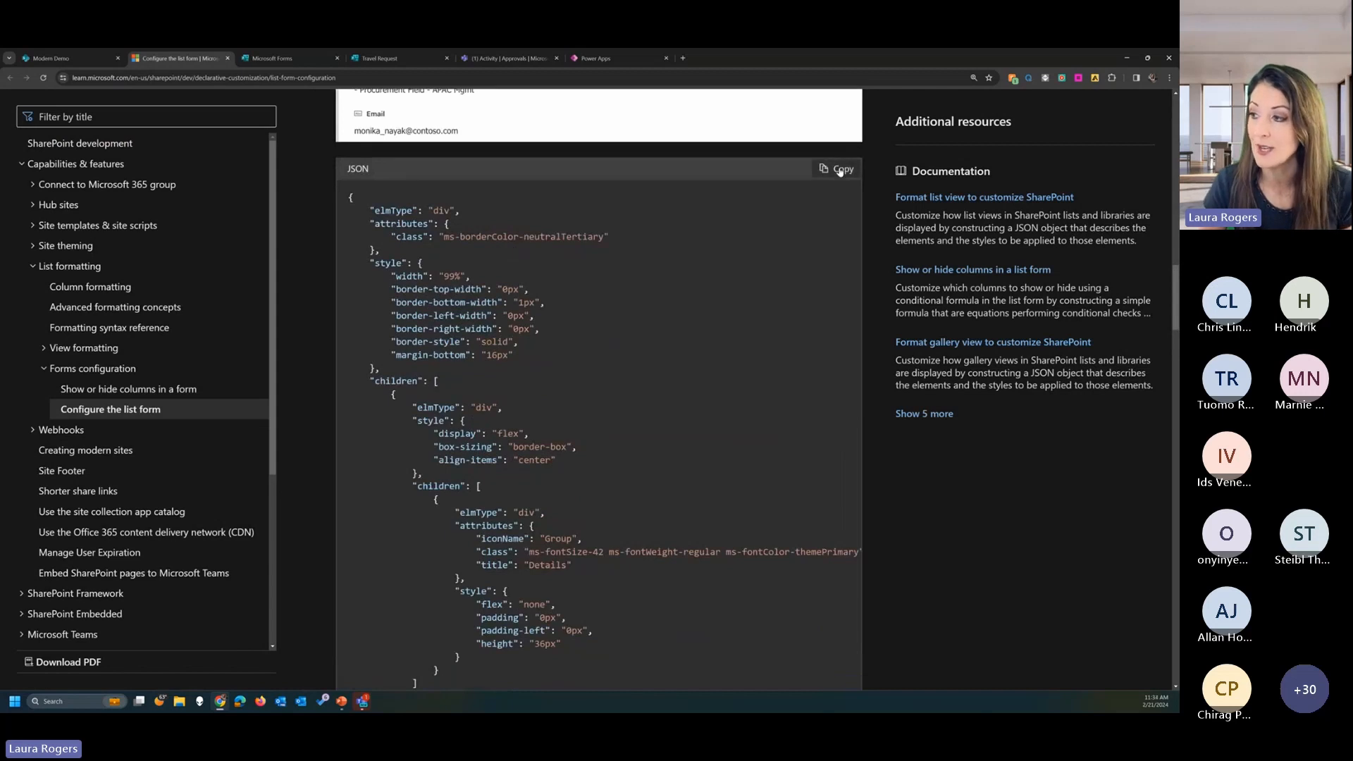
{"action": "scroll", "coordinate": [668, 272], "scroll_direction": "down", "scroll_amount": 5}
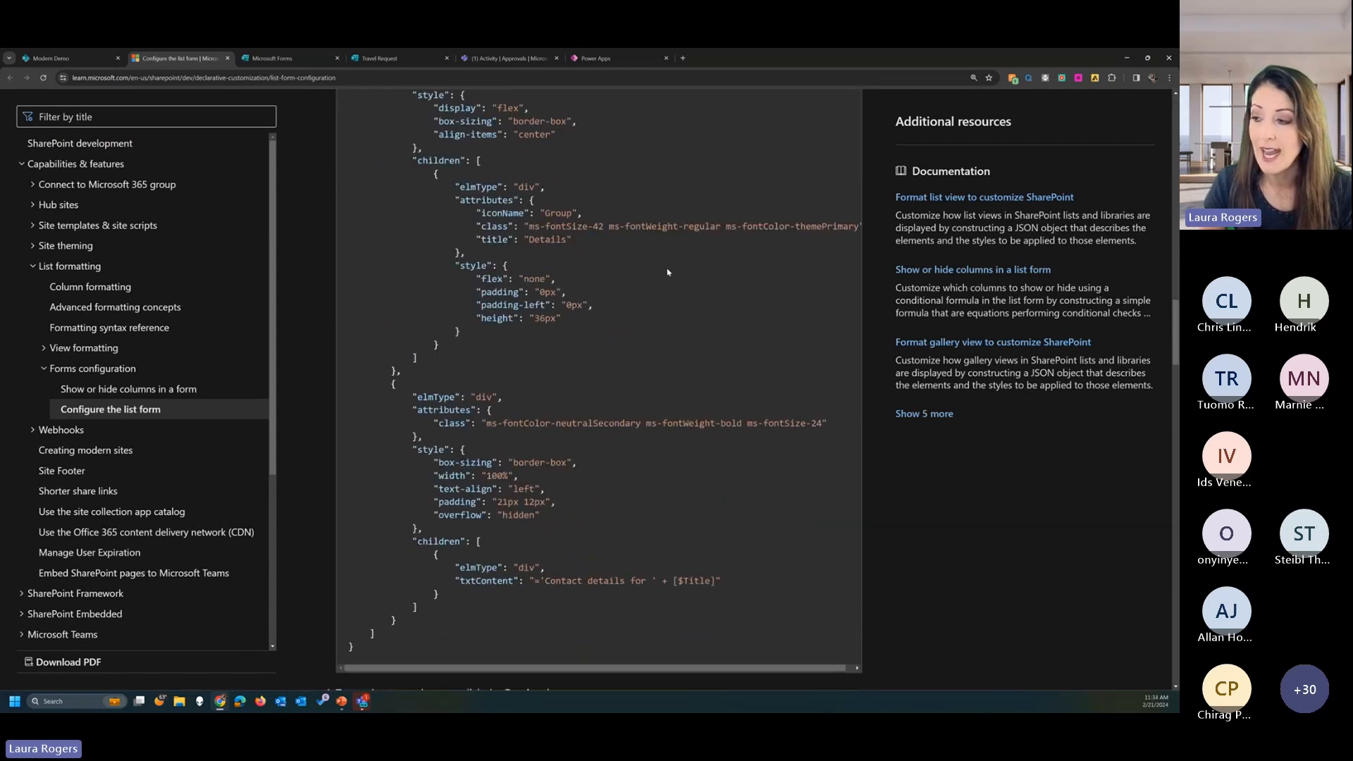
{"action": "scroll", "coordinate": [669, 272], "scroll_direction": "down", "scroll_amount": 15}
{"action": "scroll", "coordinate": [668, 272], "scroll_direction": "down", "scroll_amount": 5}
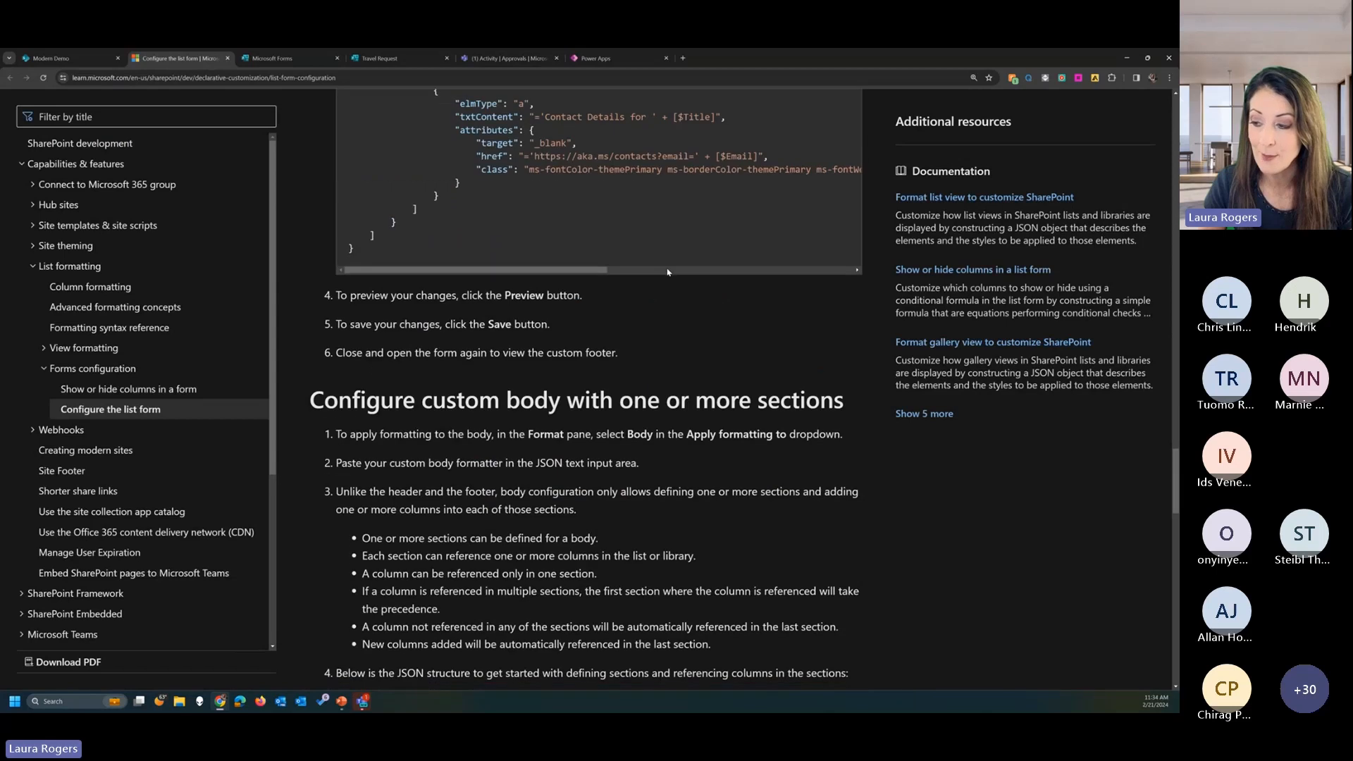
Return to the travel request form and examine the formatting code of its header, body and footer.
{"action": "left_click", "coordinate": [67, 57]}
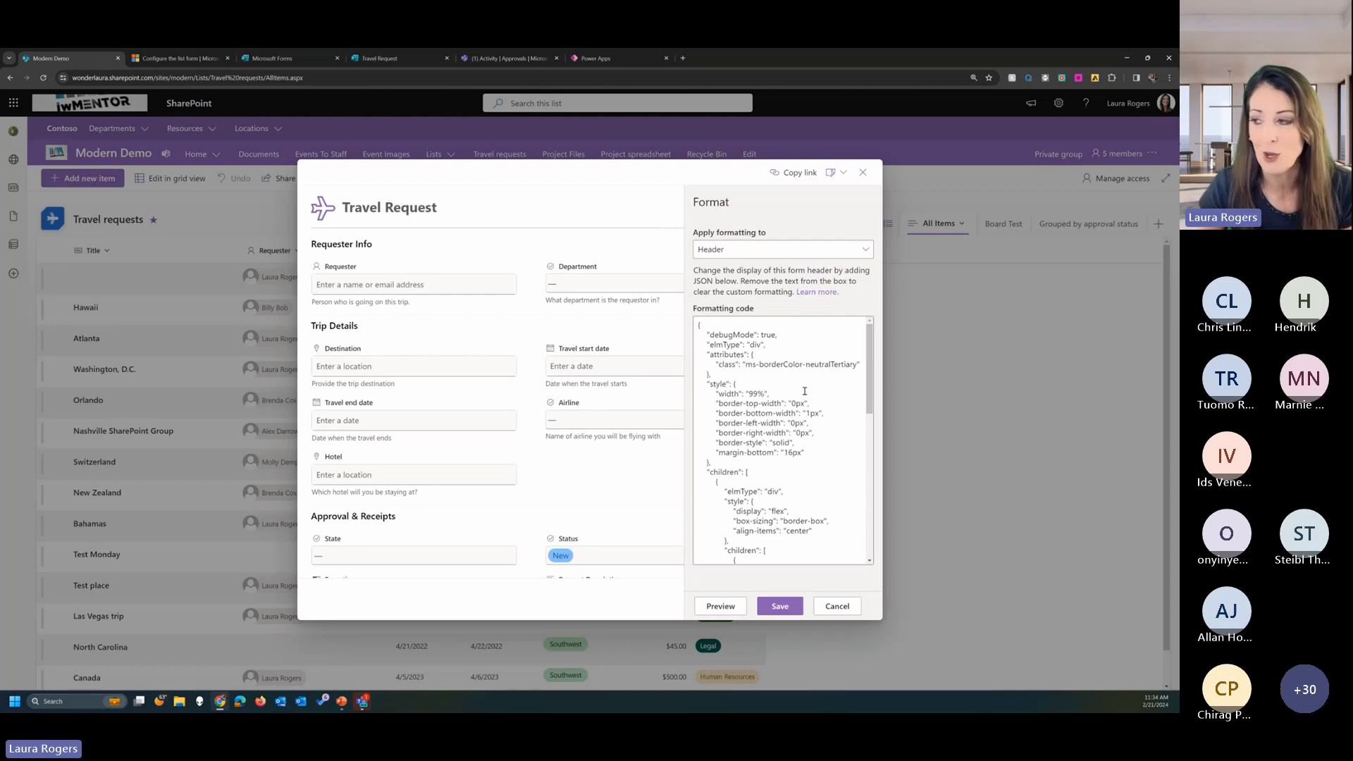
{"action": "mouse_move", "coordinate": [869, 353]}
{"action": "left_mouse_down"}
{"action": "mouse_move", "coordinate": [872, 399]}
{"action": "mouse_move", "coordinate": [871, 374]}
{"action": "left_mouse_up"}
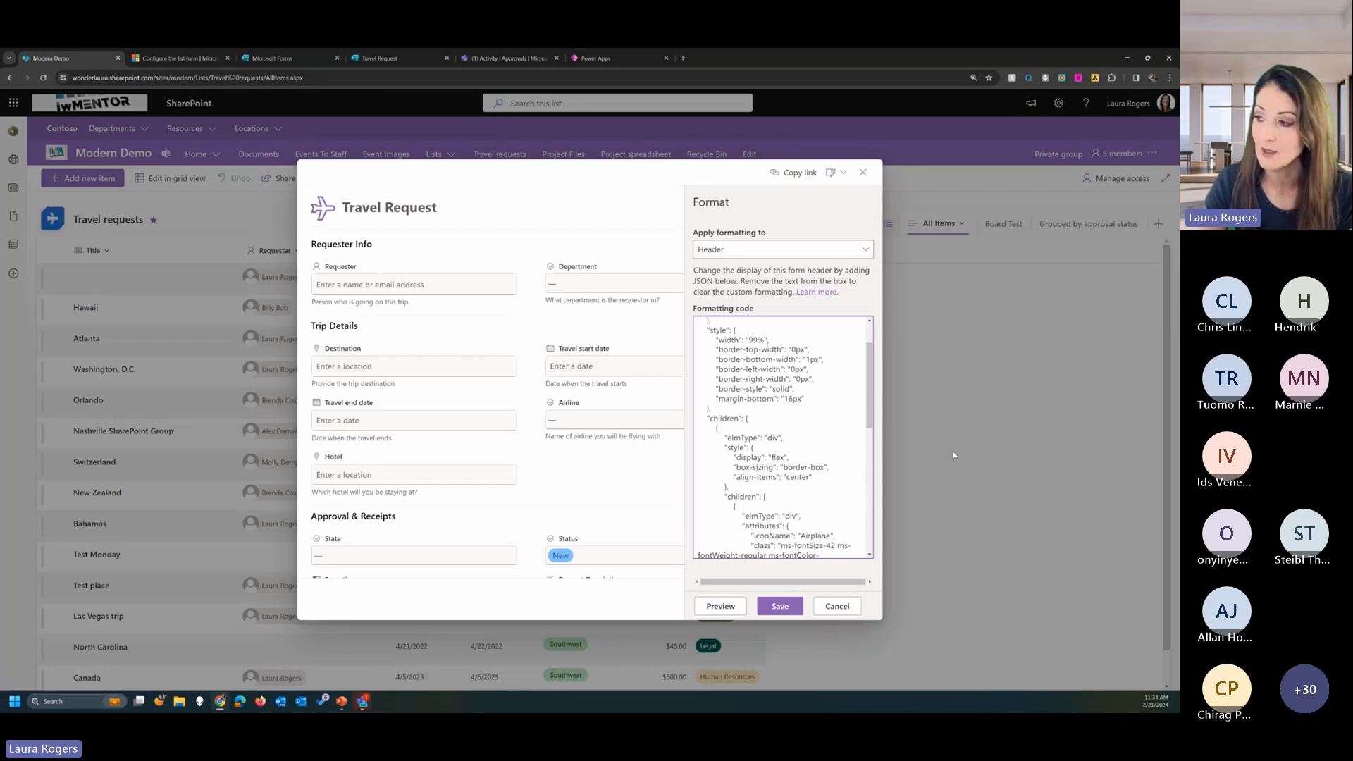
{"action": "mouse_move", "coordinate": [873, 354]}
{"action": "left_mouse_down"}
{"action": "mouse_move", "coordinate": [880, 482]}
{"action": "mouse_move", "coordinate": [873, 331]}
{"action": "left_mouse_up"}
{"action": "left_click", "coordinate": [833, 253]}
{"action": "left_click", "coordinate": [747, 290]}
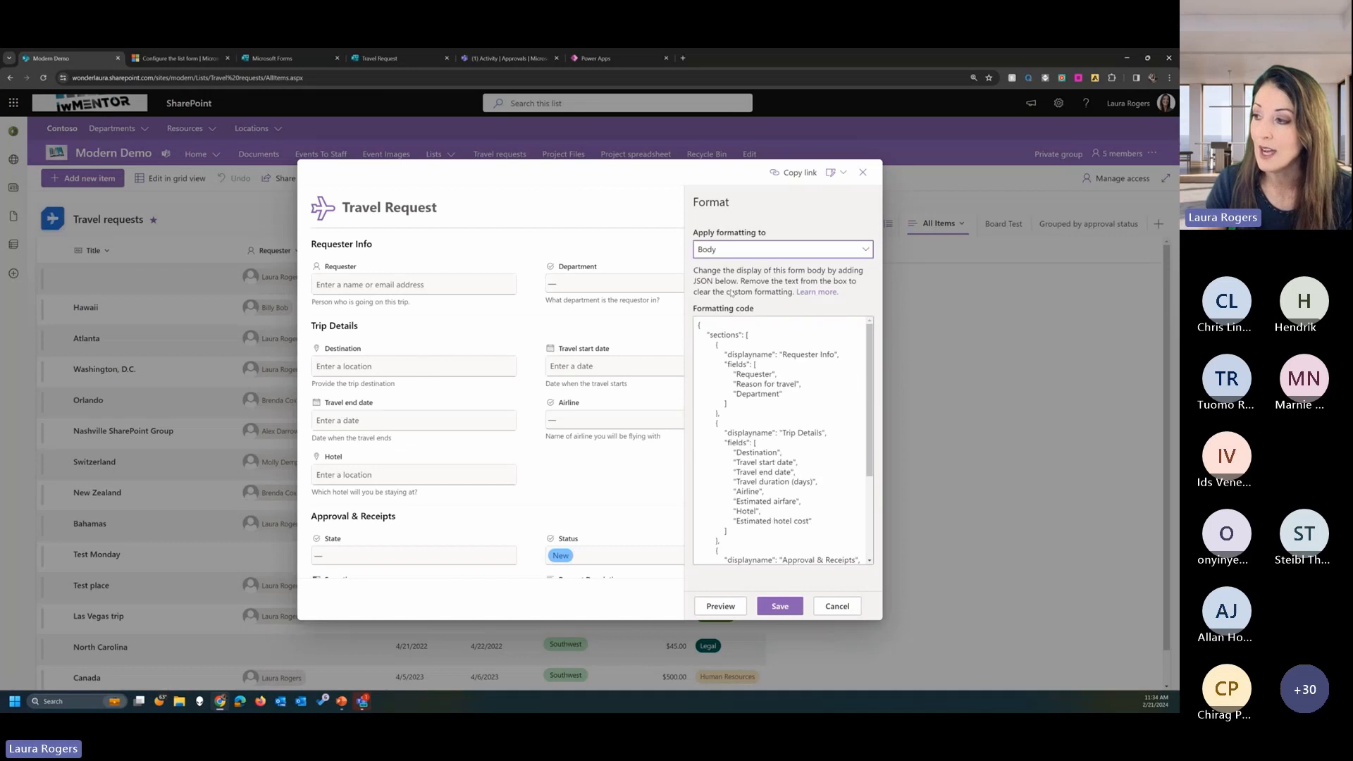
{"action": "left_click", "coordinate": [744, 249]}
{"action": "left_click", "coordinate": [729, 311]}
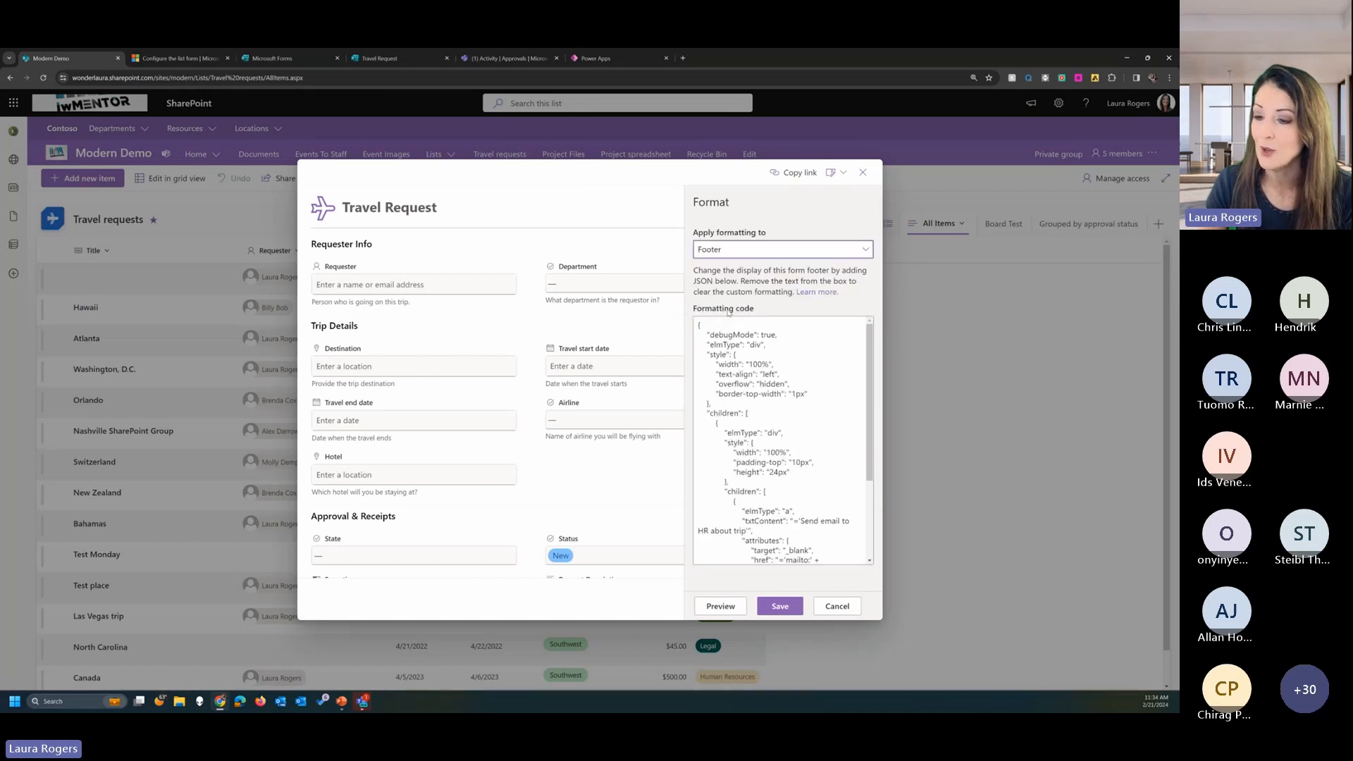
Examine the Requester Info and Trip Details sections in the body formatting code, and close the layout configuration without saving.
{"action": "left_click", "coordinate": [760, 252]}
{"action": "left_click", "coordinate": [735, 291]}
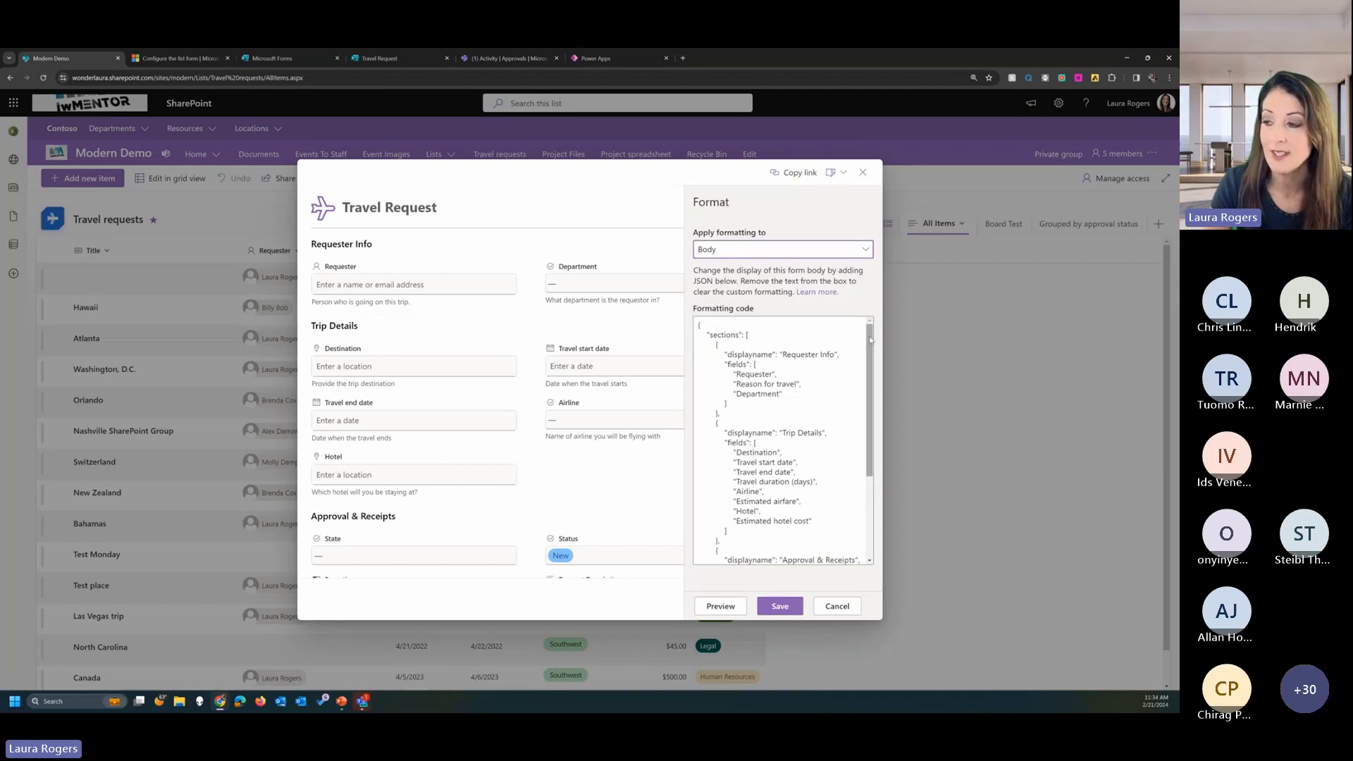
{"action": "mouse_move", "coordinate": [871, 339]}
{"action": "left_mouse_down"}
{"action": "mouse_move", "coordinate": [870, 362]}
{"action": "mouse_move", "coordinate": [866, 335]}
{"action": "left_mouse_up"}
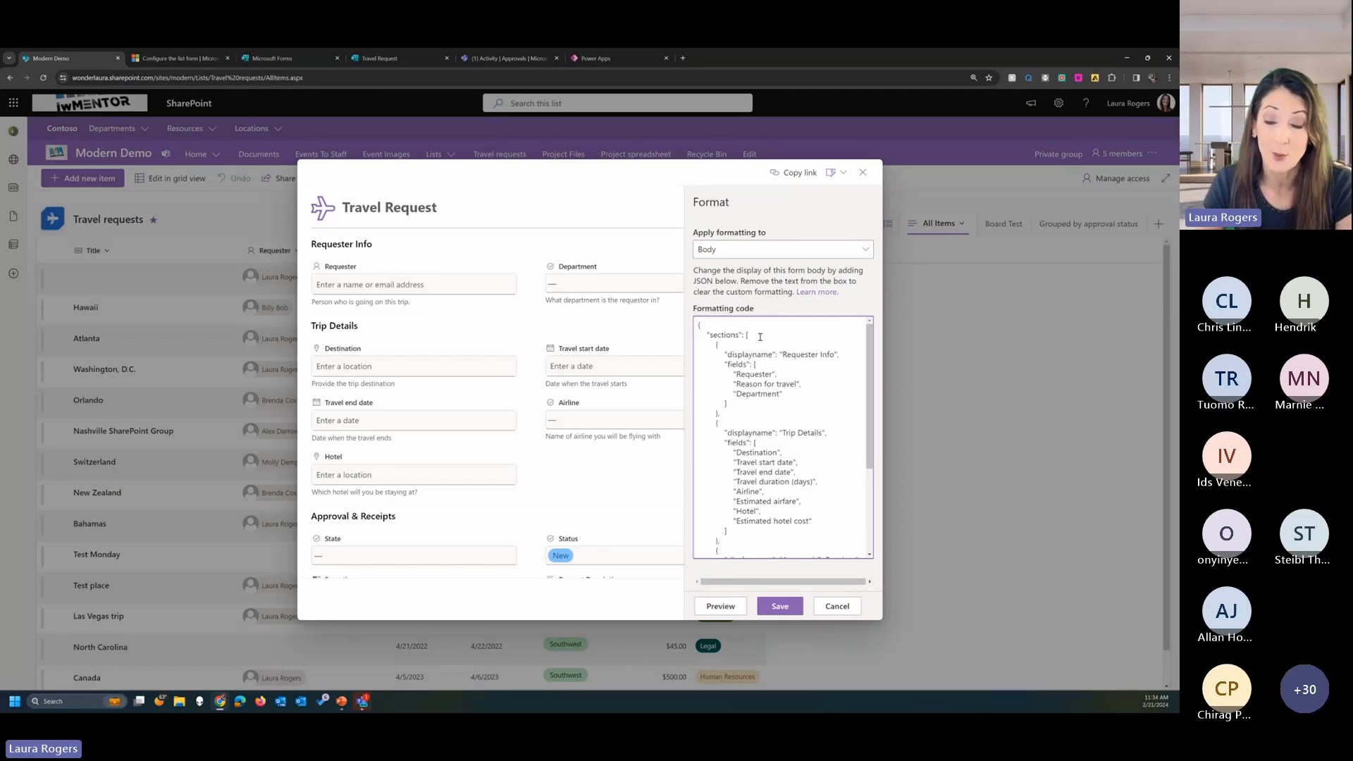
{"action": "left_click_drag", "start_coordinate": [782, 355], "coordinate": [832, 355]}
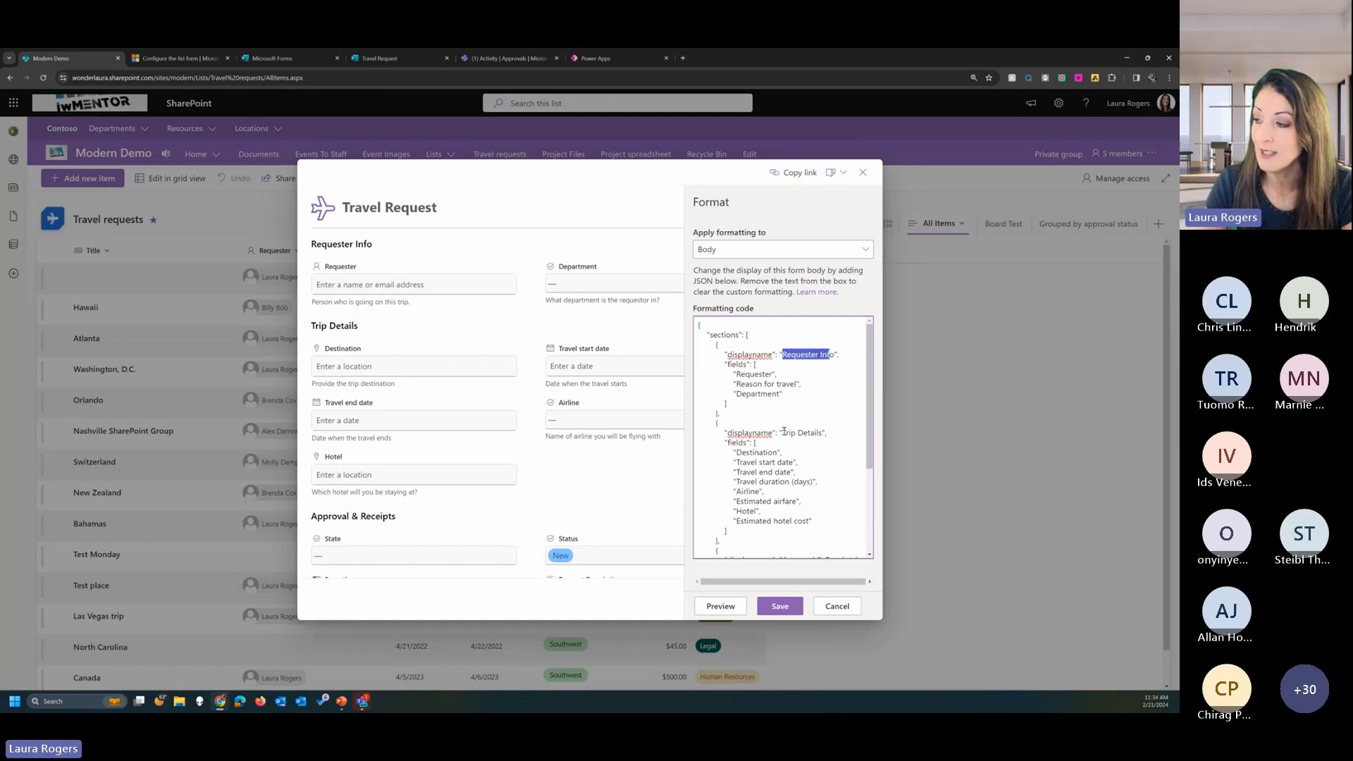
{"action": "left_click_drag", "start_coordinate": [782, 433], "coordinate": [821, 433]}
{"action": "left_click", "coordinate": [751, 373]}
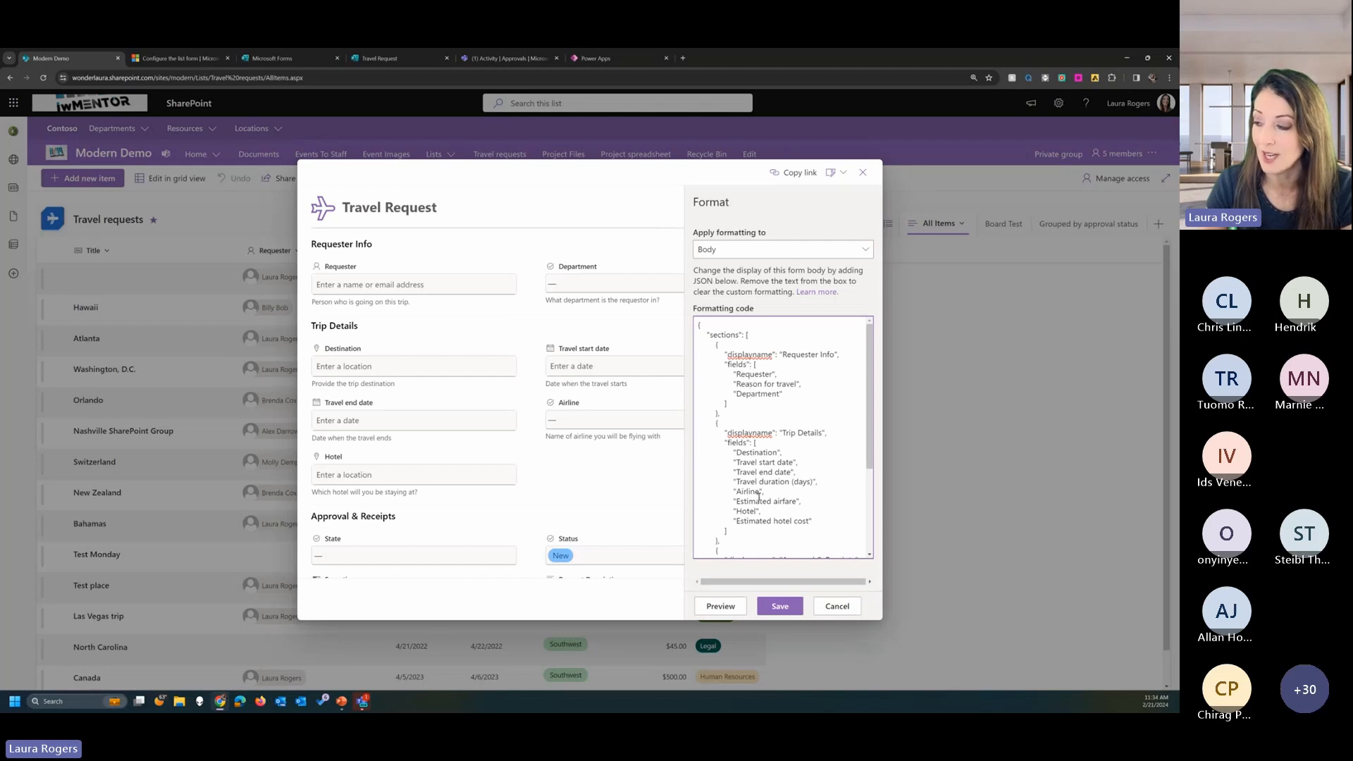
{"action": "scroll", "coordinate": [759, 497], "scroll_direction": "down", "scroll_amount": 3}
{"action": "left_click", "coordinate": [837, 606]}
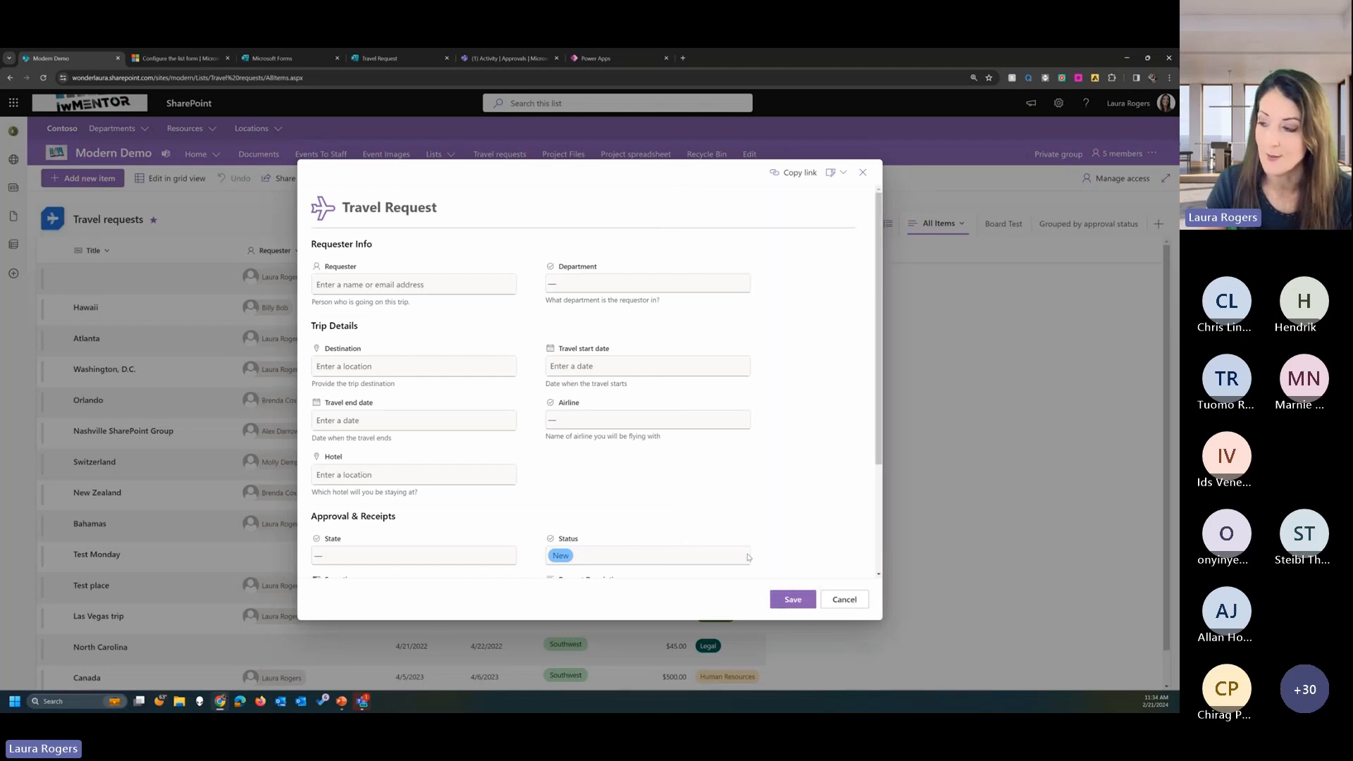
Review the blank travel request form down to its footer link, and discard the new item.
{"action": "scroll", "coordinate": [674, 468], "scroll_direction": "down", "scroll_amount": 3}
{"action": "scroll", "coordinate": [356, 458], "scroll_direction": "up", "scroll_amount": 3}
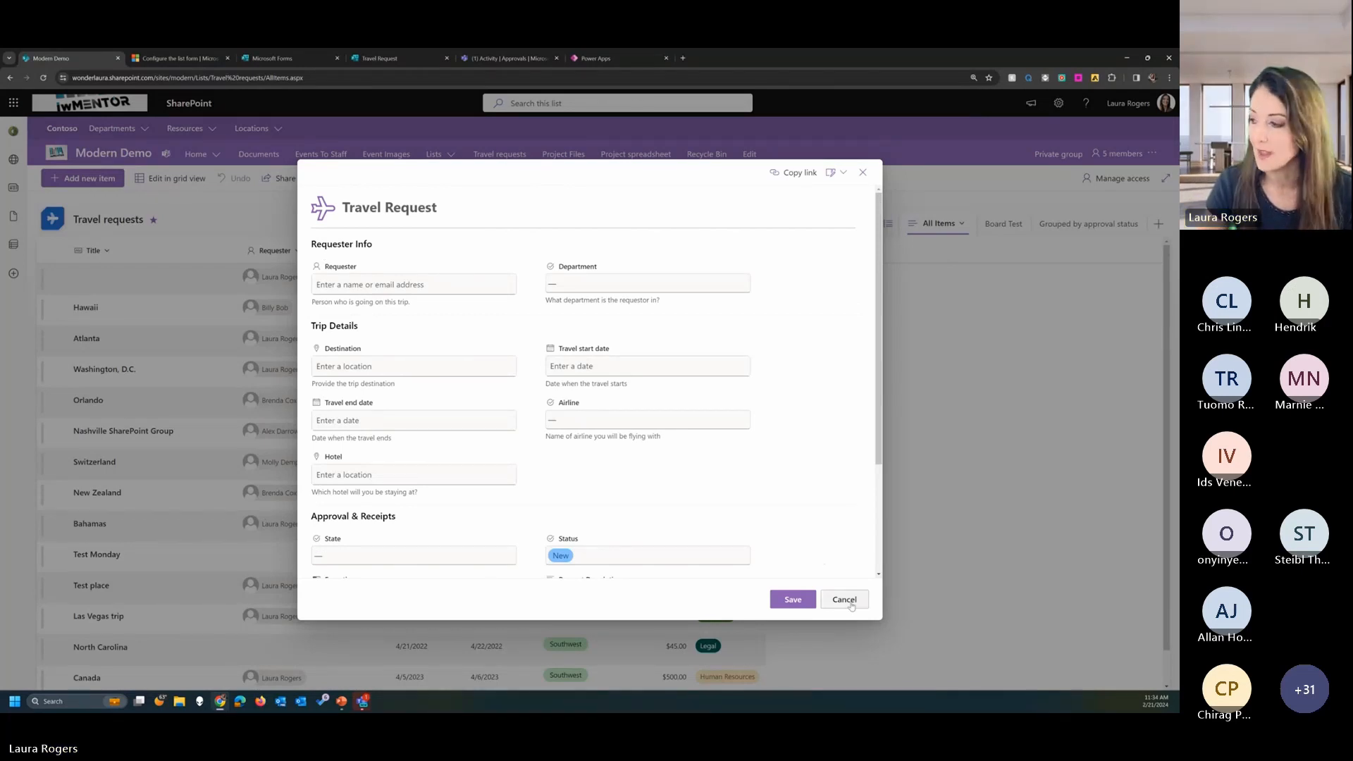
{"action": "scroll", "coordinate": [810, 452], "scroll_direction": "down", "scroll_amount": 2}
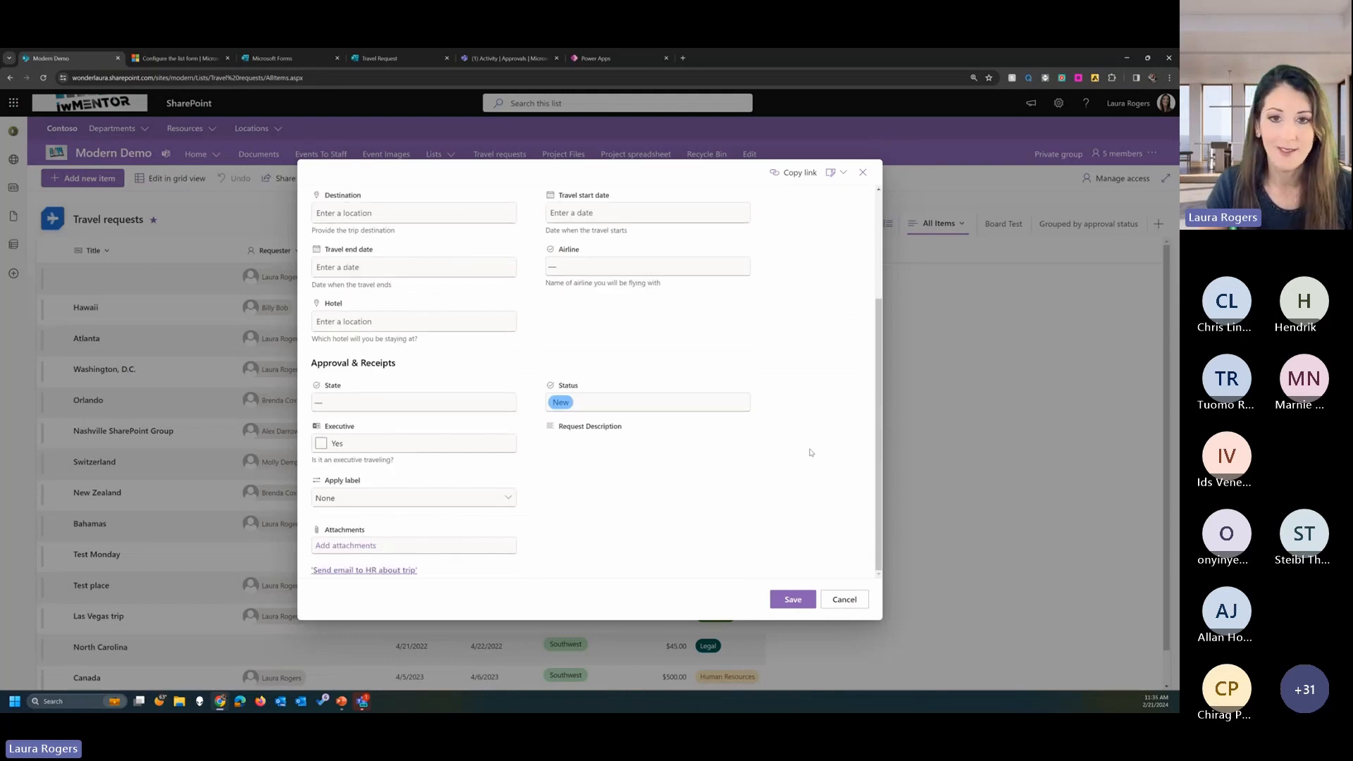
{"action": "scroll", "coordinate": [810, 452], "scroll_direction": "up", "scroll_amount": 2}
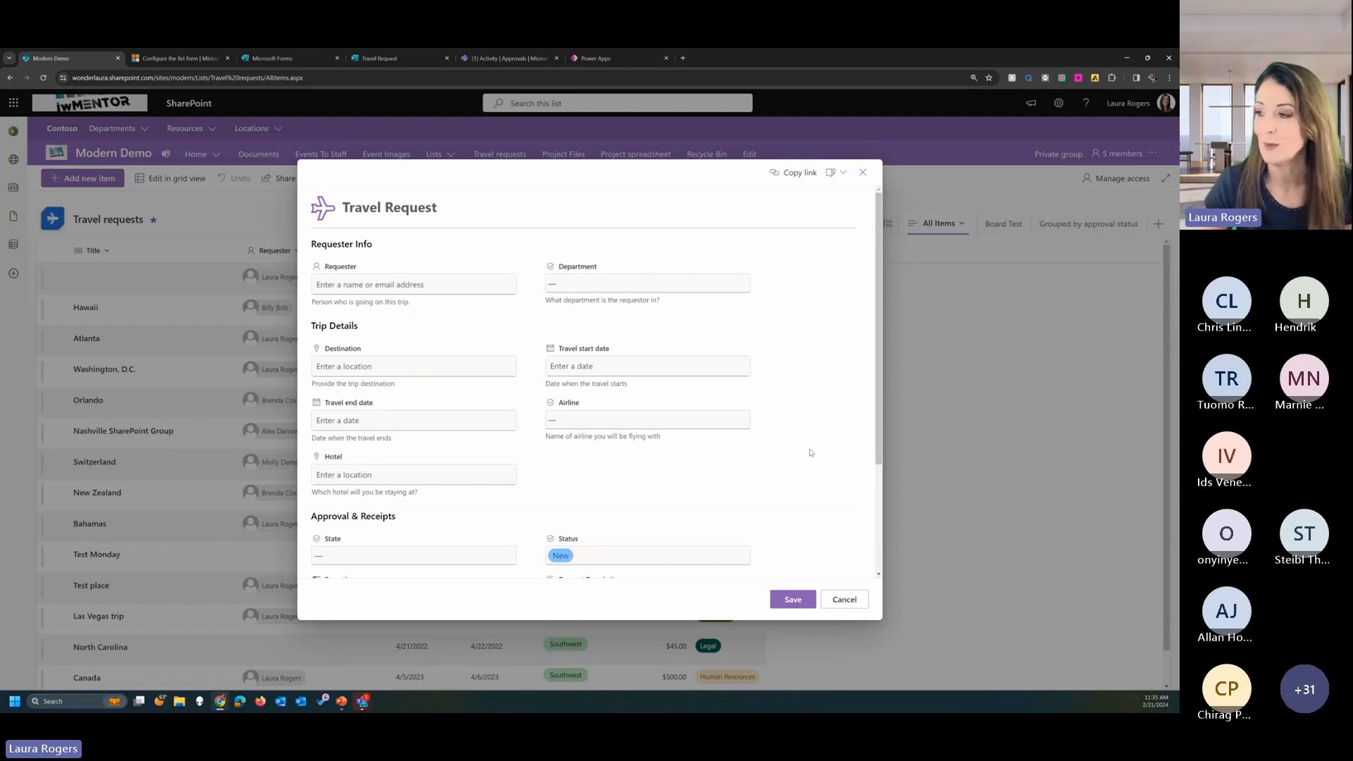
{"action": "left_click", "coordinate": [844, 600]}
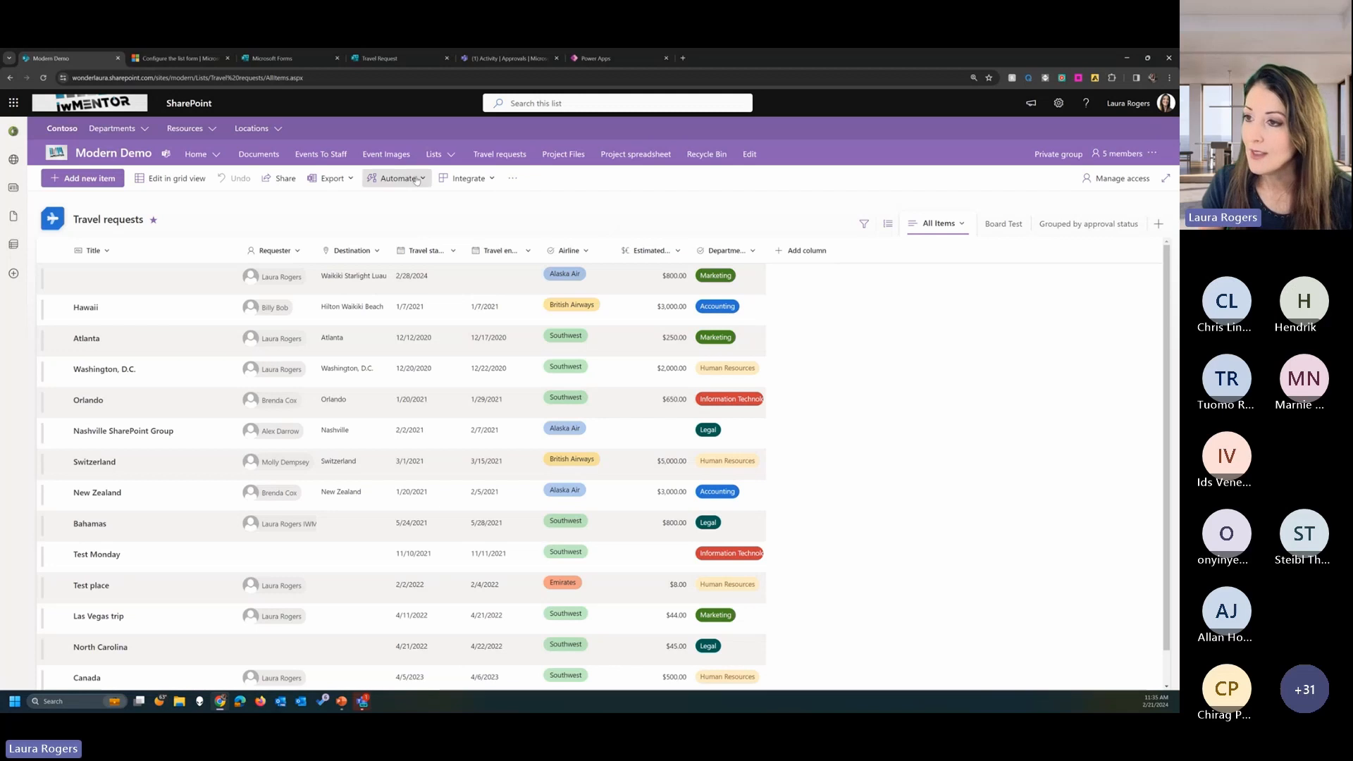
Switch to Power Apps, preview the Travel Request with Approval Panel app, and open its New Travel form.
{"action": "left_click", "coordinate": [598, 59]}
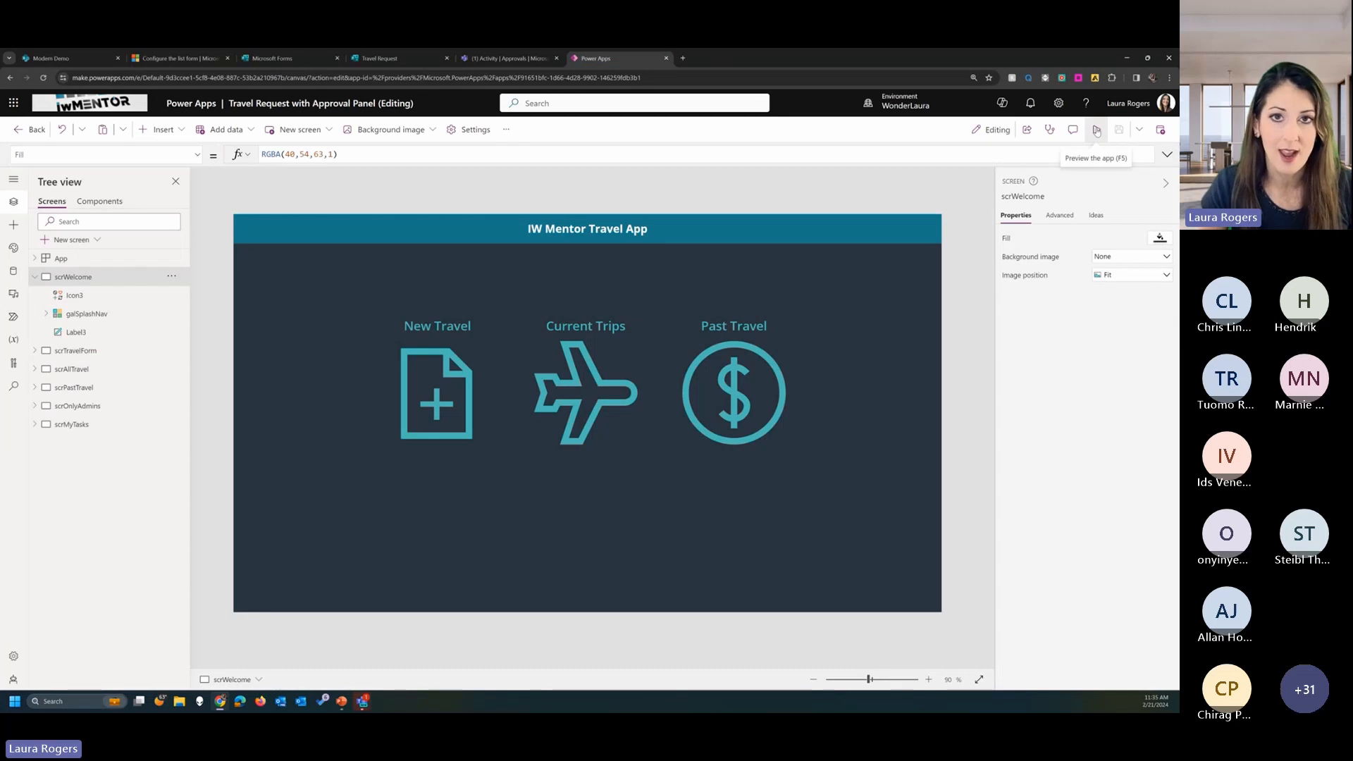
{"action": "left_click", "coordinate": [1097, 130]}
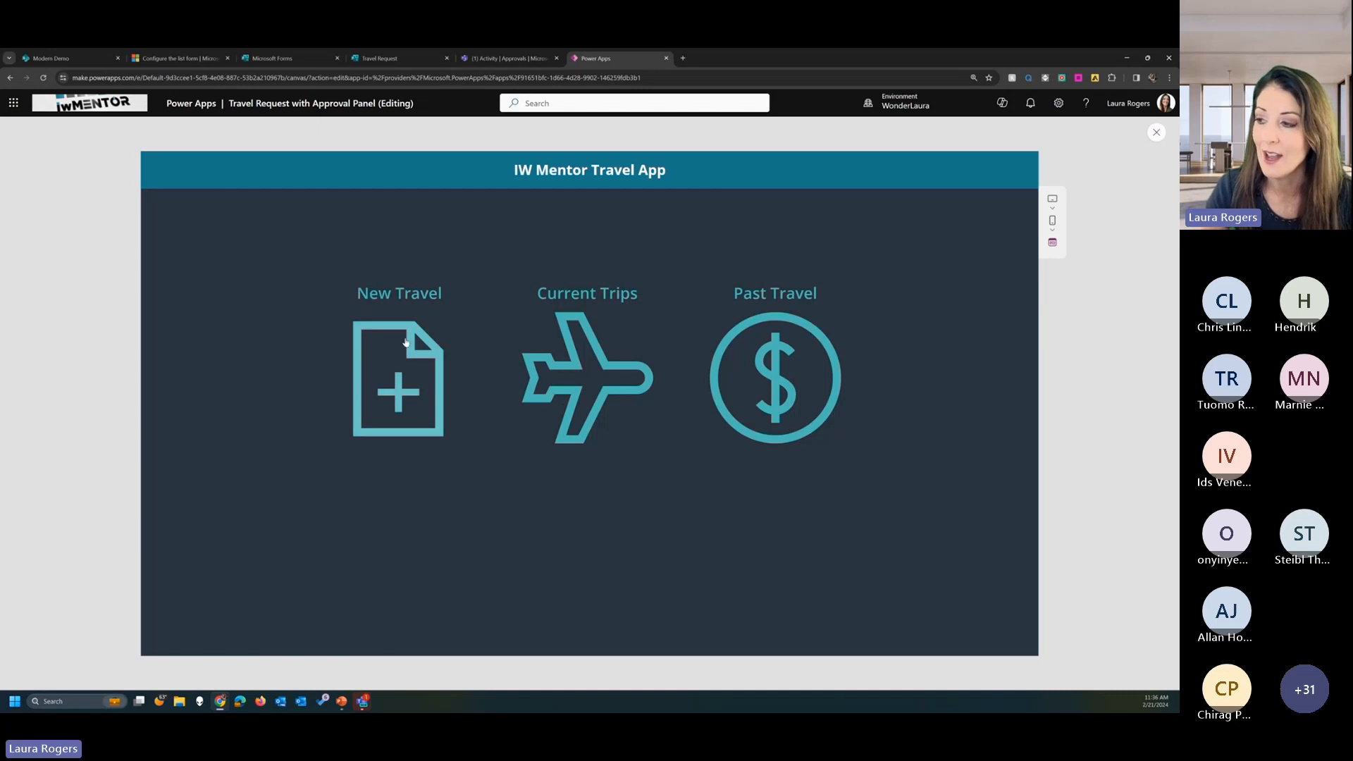
{"action": "left_click", "coordinate": [376, 363]}
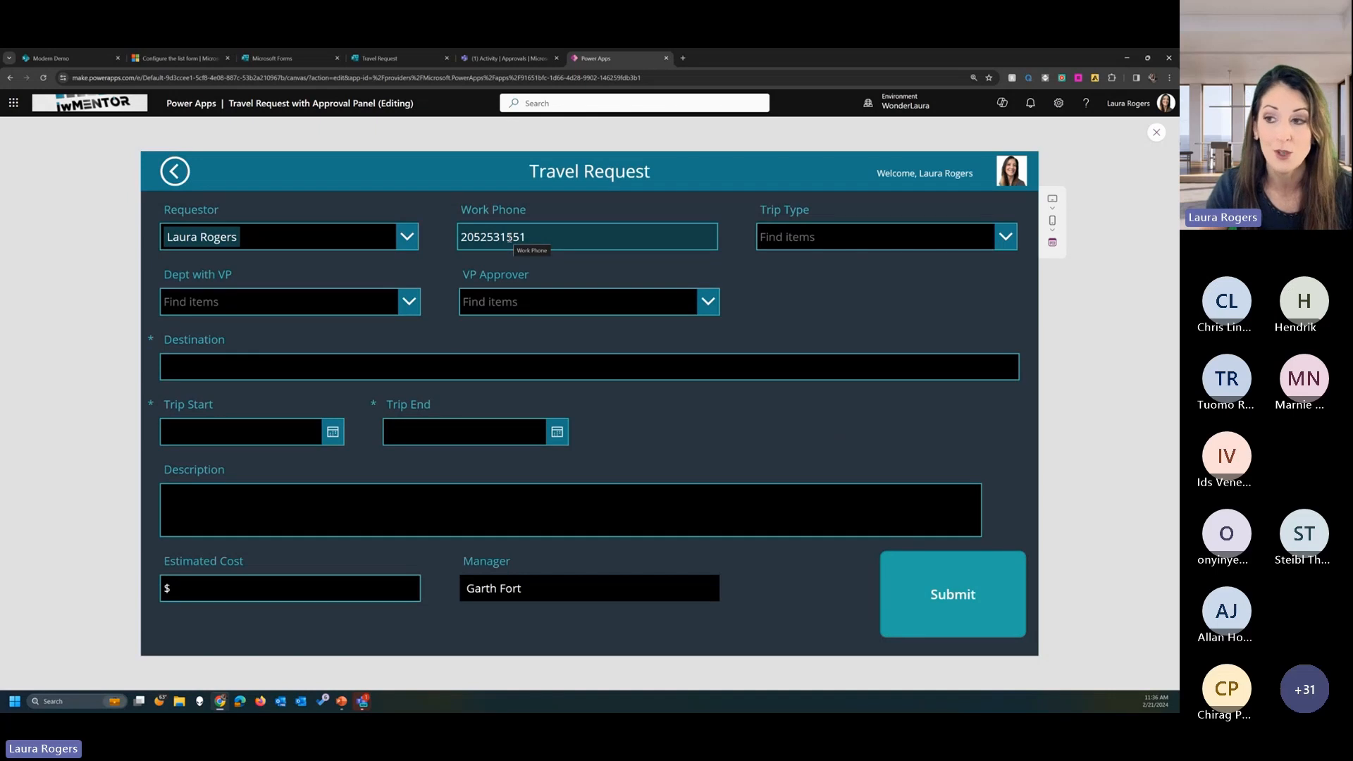
Choose Communications as the department with VP, enter Hawaii as the destination, and leave the request without submitting it.
{"action": "left_click", "coordinate": [289, 303]}
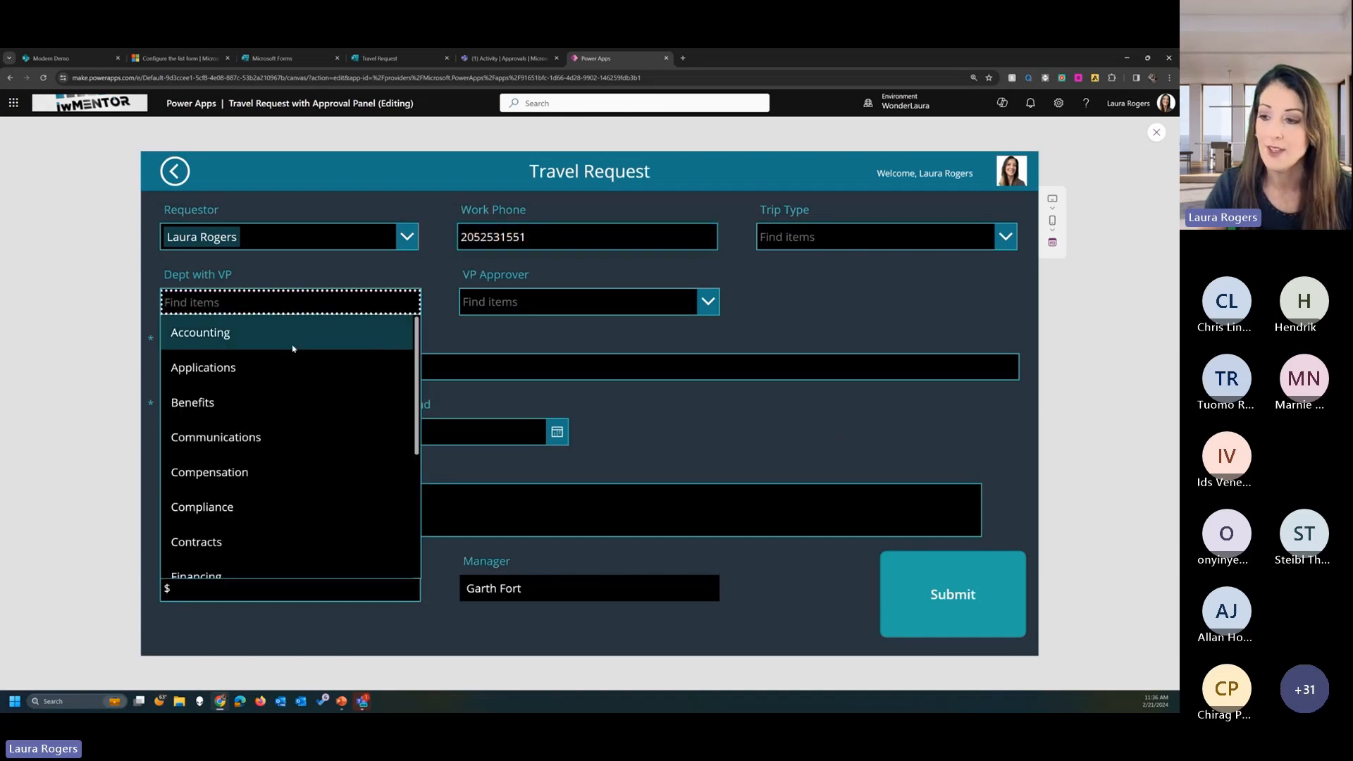
{"action": "left_click", "coordinate": [279, 438]}
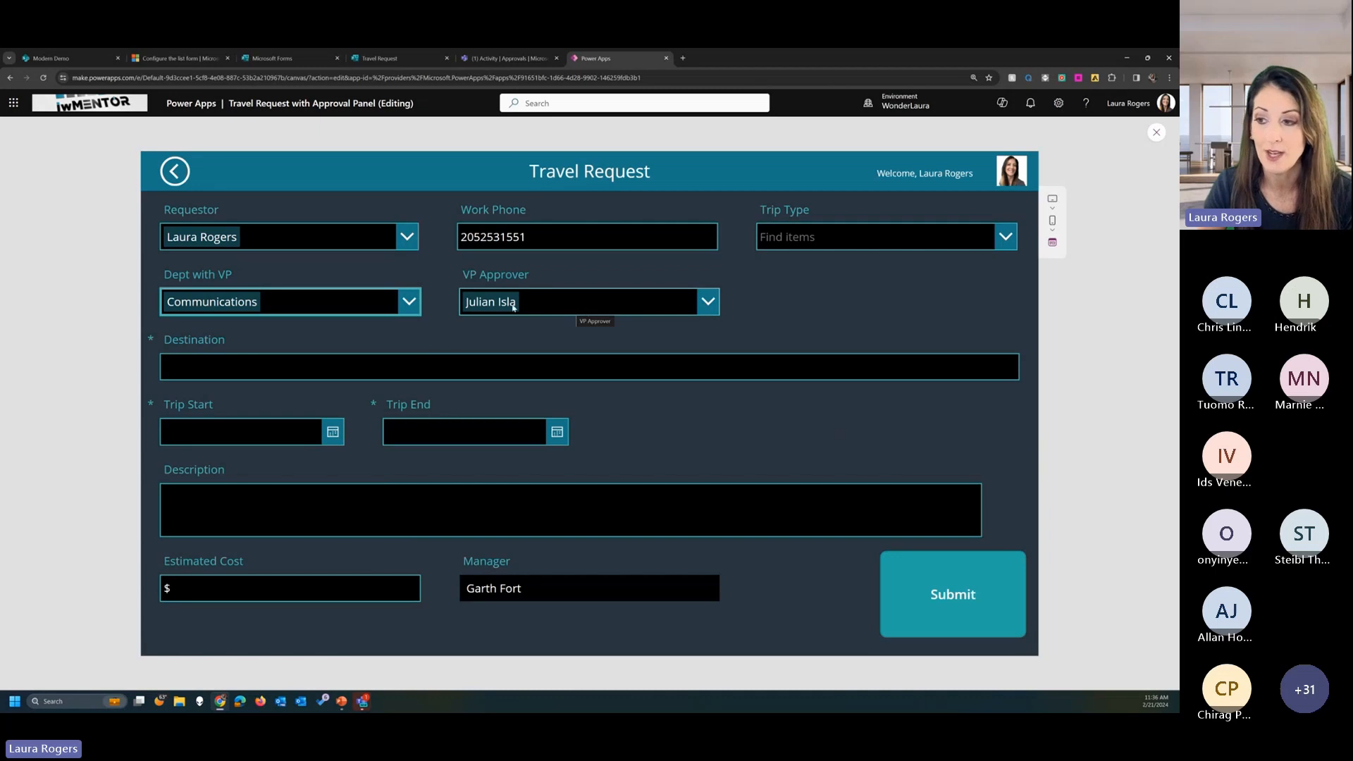
{"action": "left_click", "coordinate": [322, 365]}
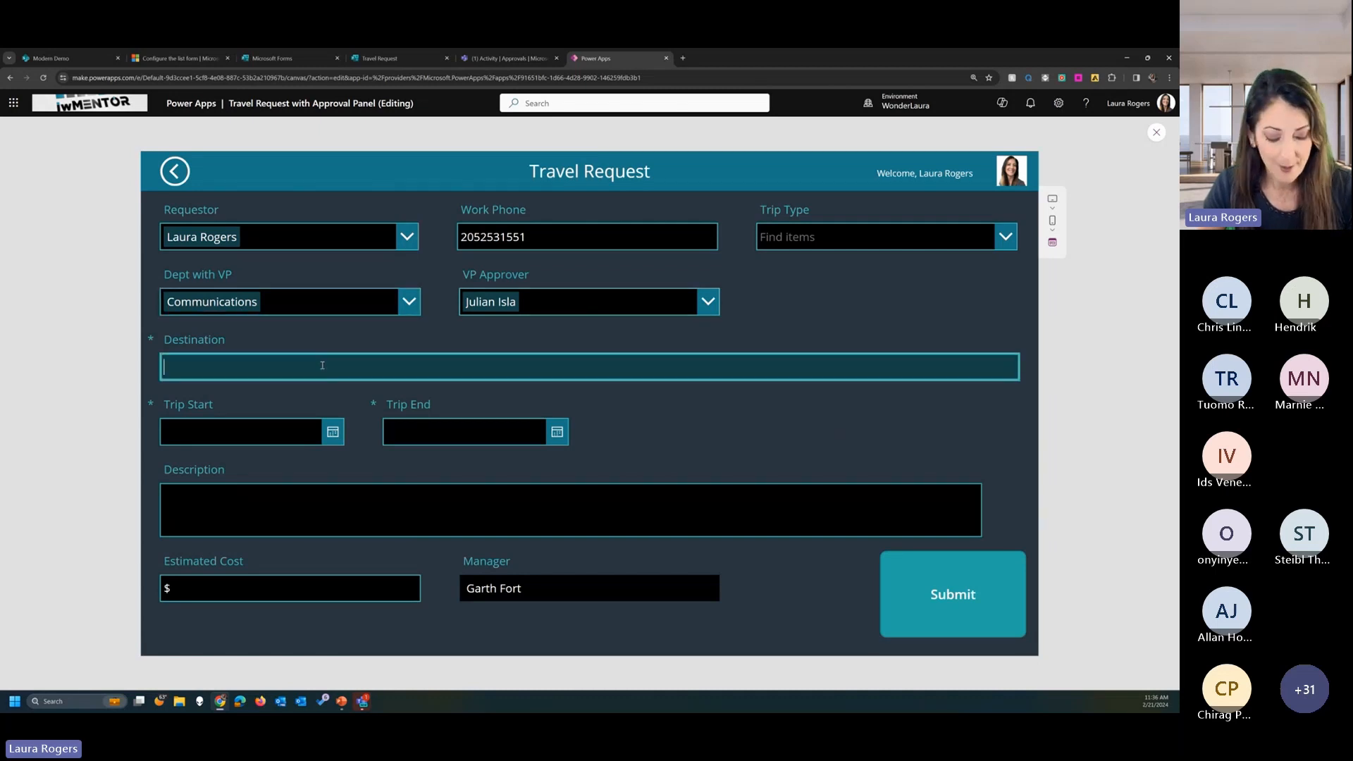
{"action": "type", "text": "Hawaii"}
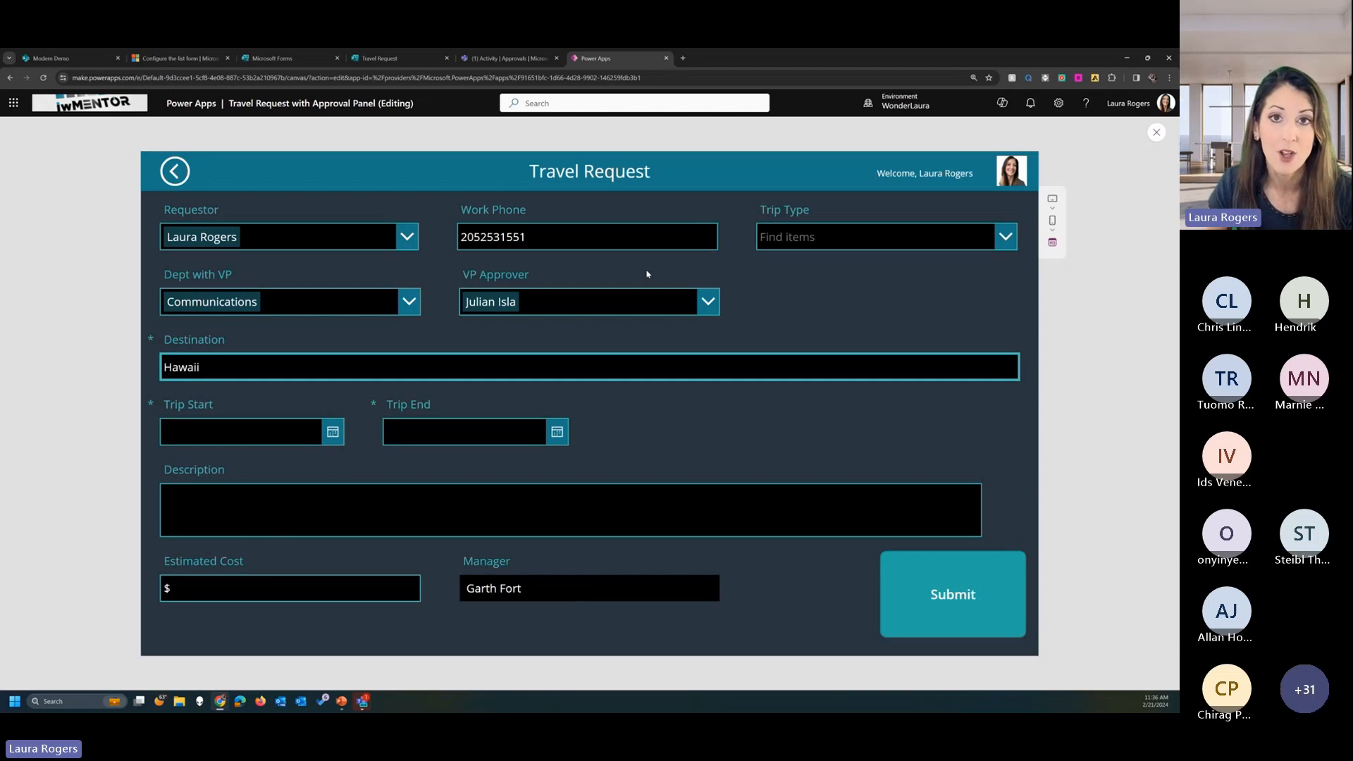
{"action": "left_click", "coordinate": [176, 175]}
In the current trips, view the Seattle request's details and approvals, and list the requests awaiting my approval.
{"action": "left_click", "coordinate": [575, 385]}
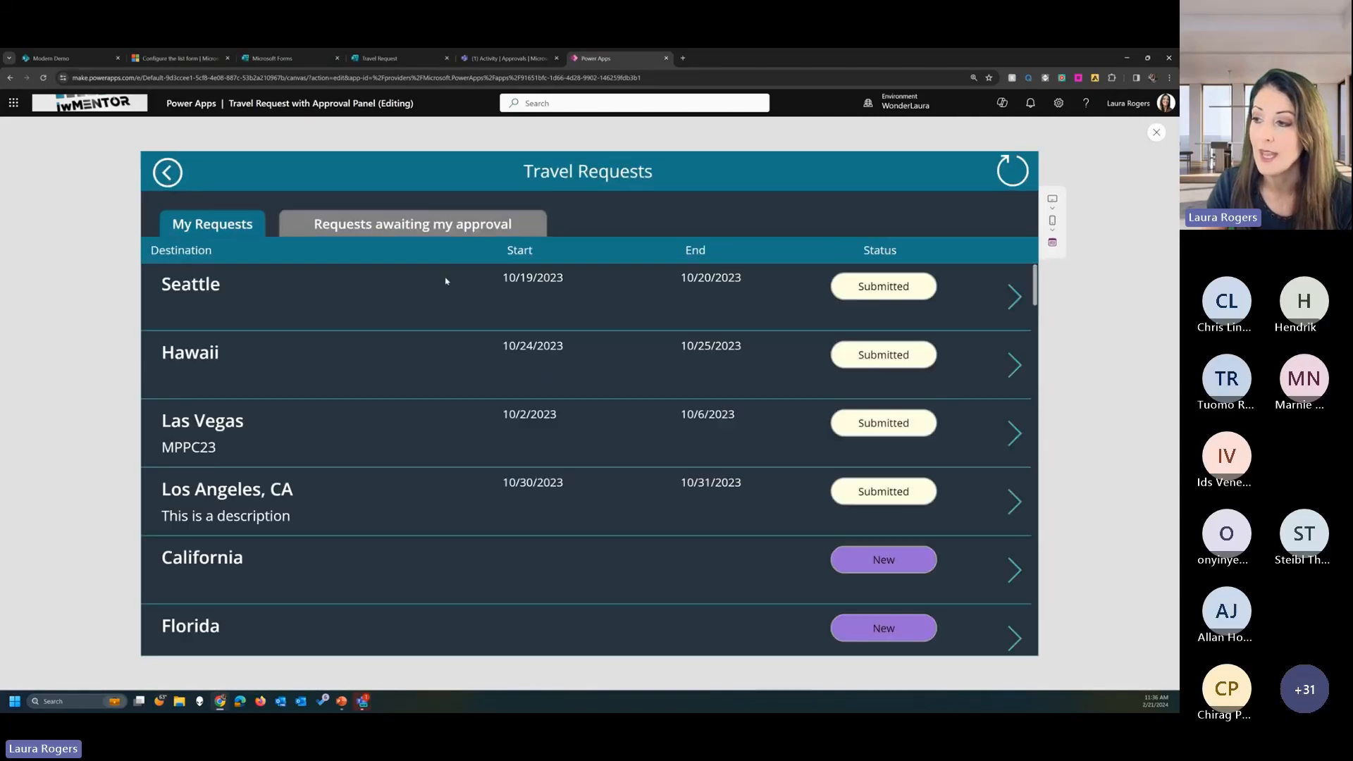
{"action": "left_click", "coordinate": [1013, 299]}
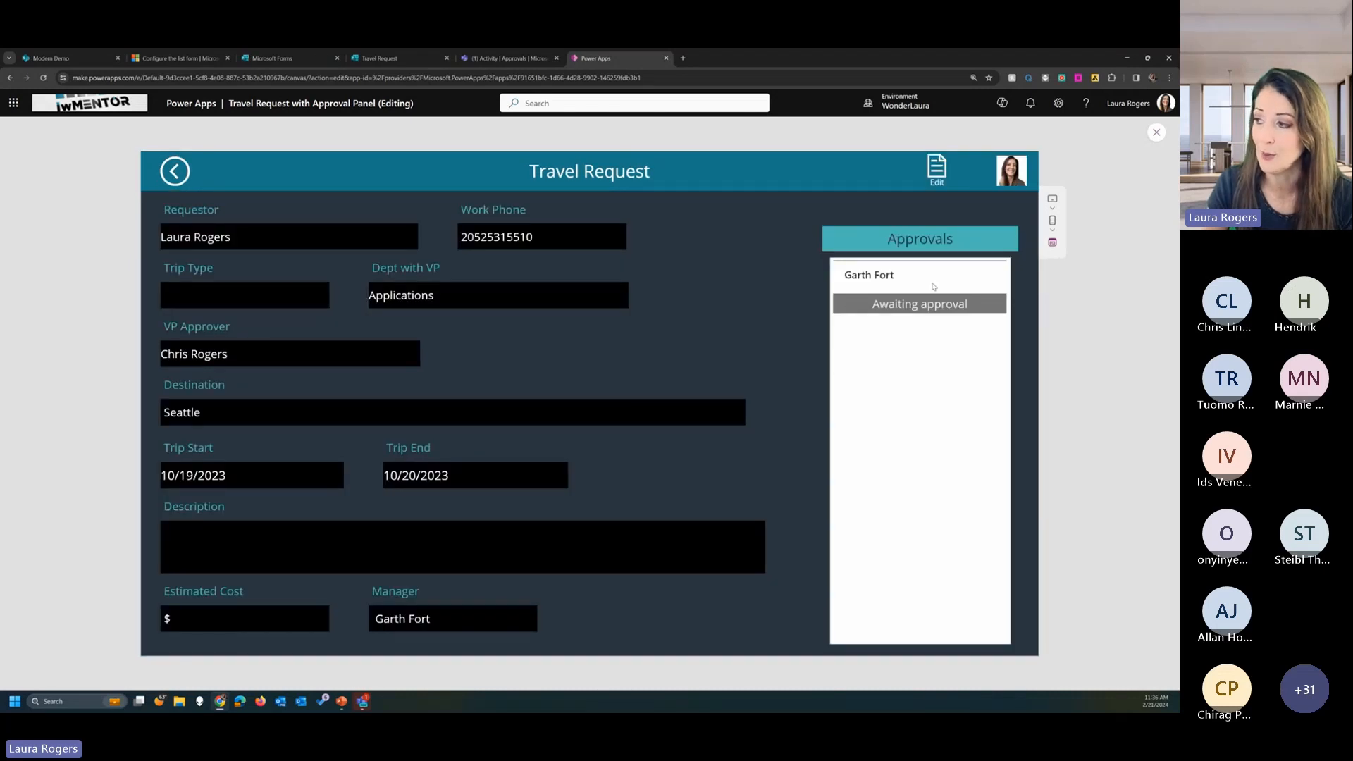
{"action": "left_click", "coordinate": [177, 176]}
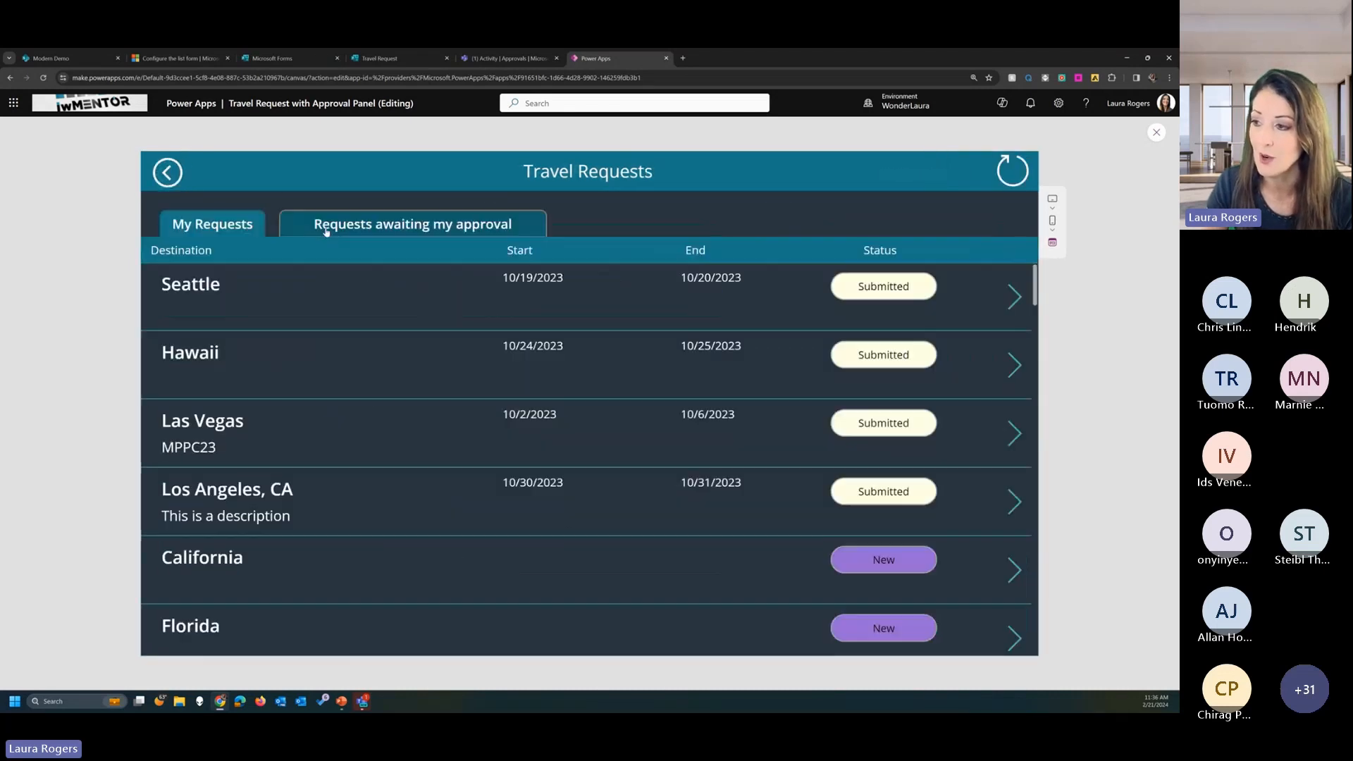
{"action": "left_click", "coordinate": [326, 229]}
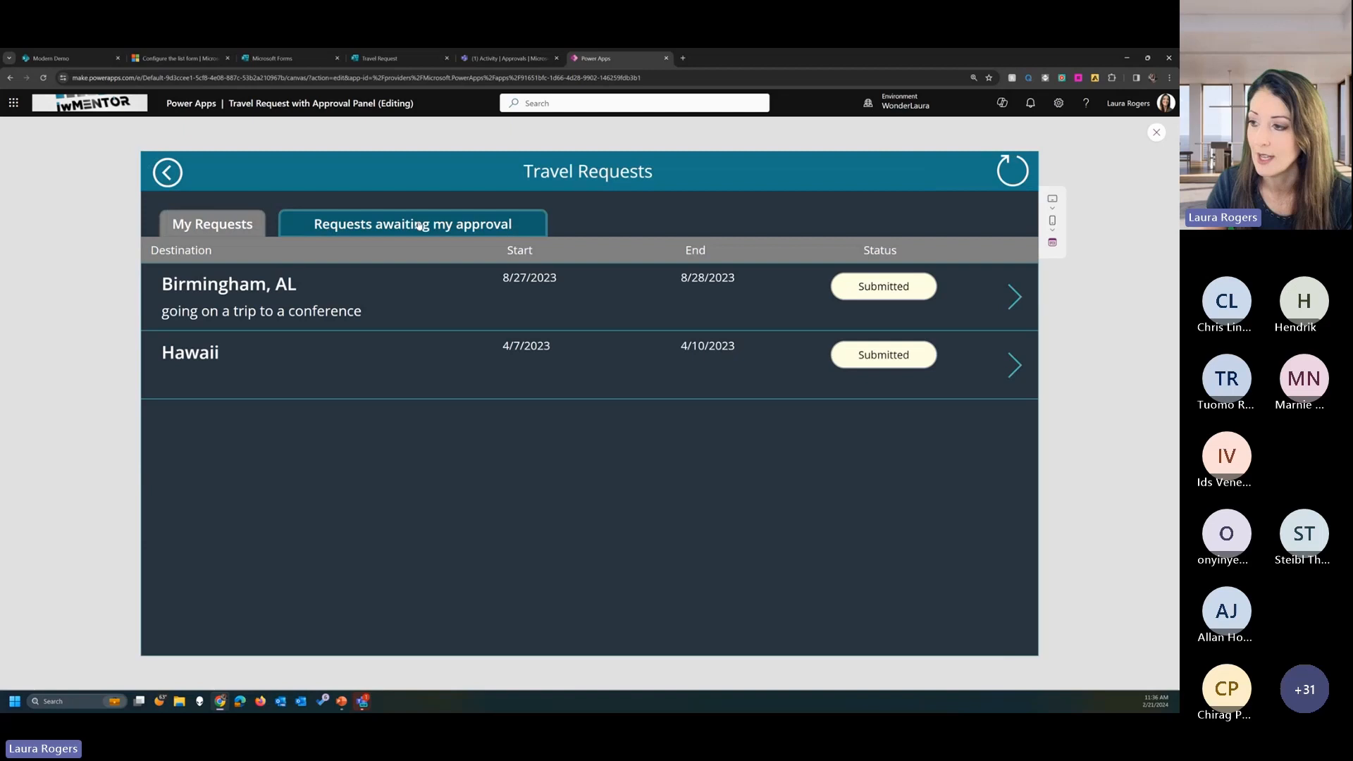
Open the Birmingham, AL request, approve it, and send it on to the next approver with the comment "for you".
{"action": "left_click", "coordinate": [1013, 299]}
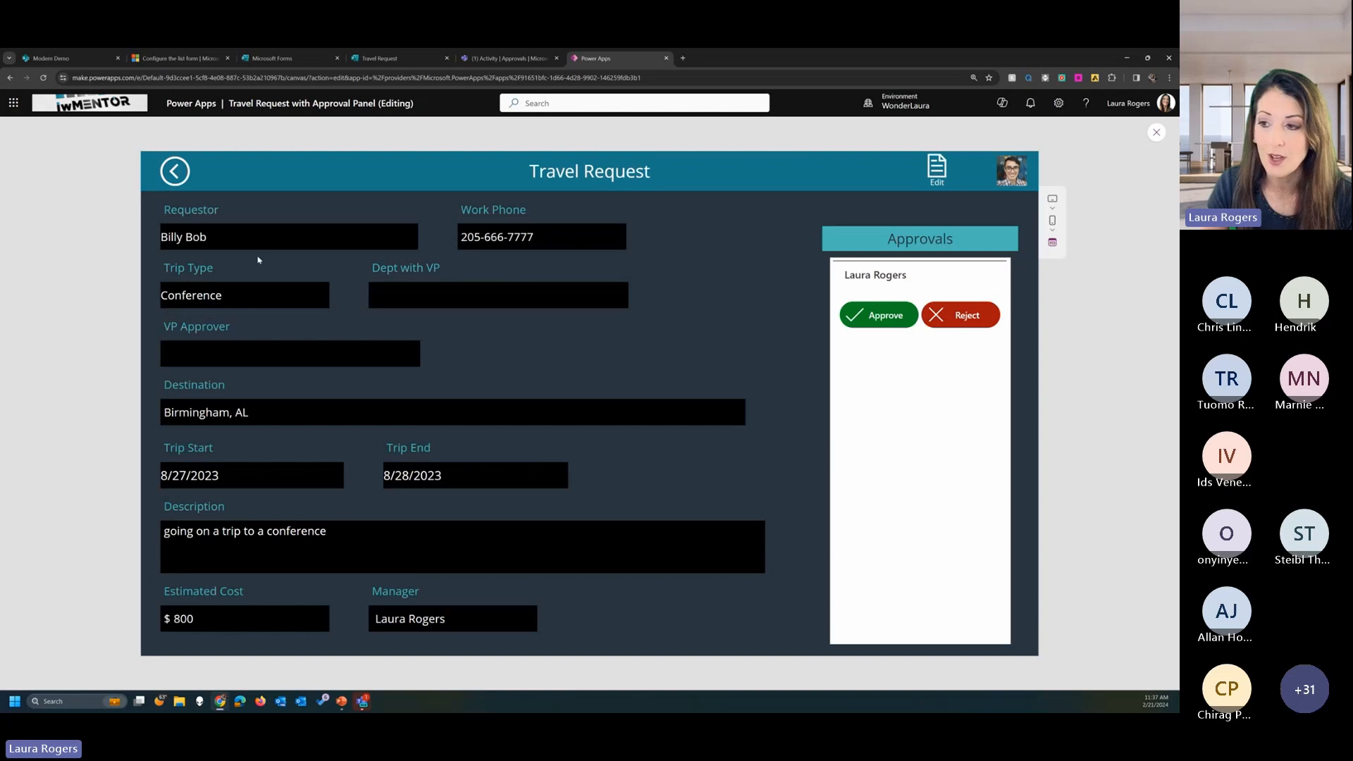
{"action": "left_click", "coordinate": [881, 316]}
{"action": "left_click", "coordinate": [887, 291]}
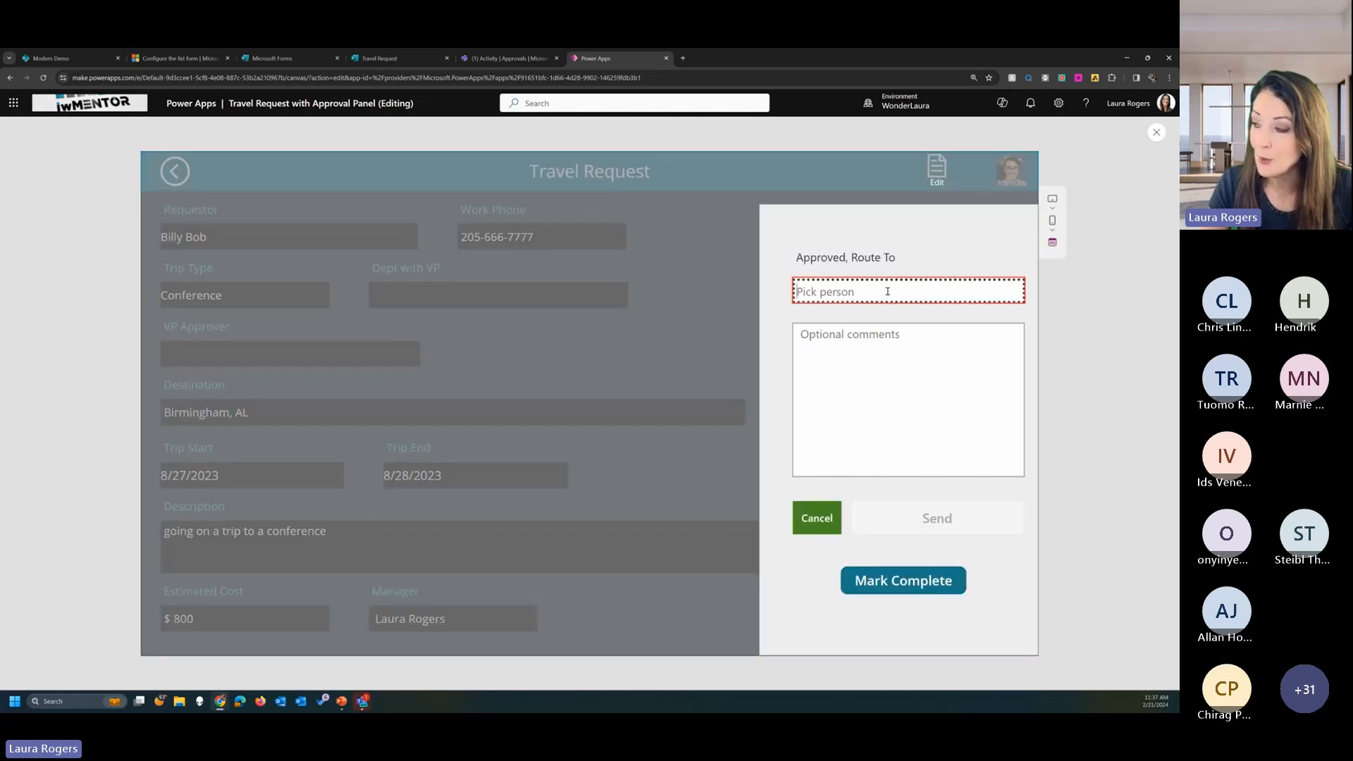
{"action": "type", "text": "garth"}
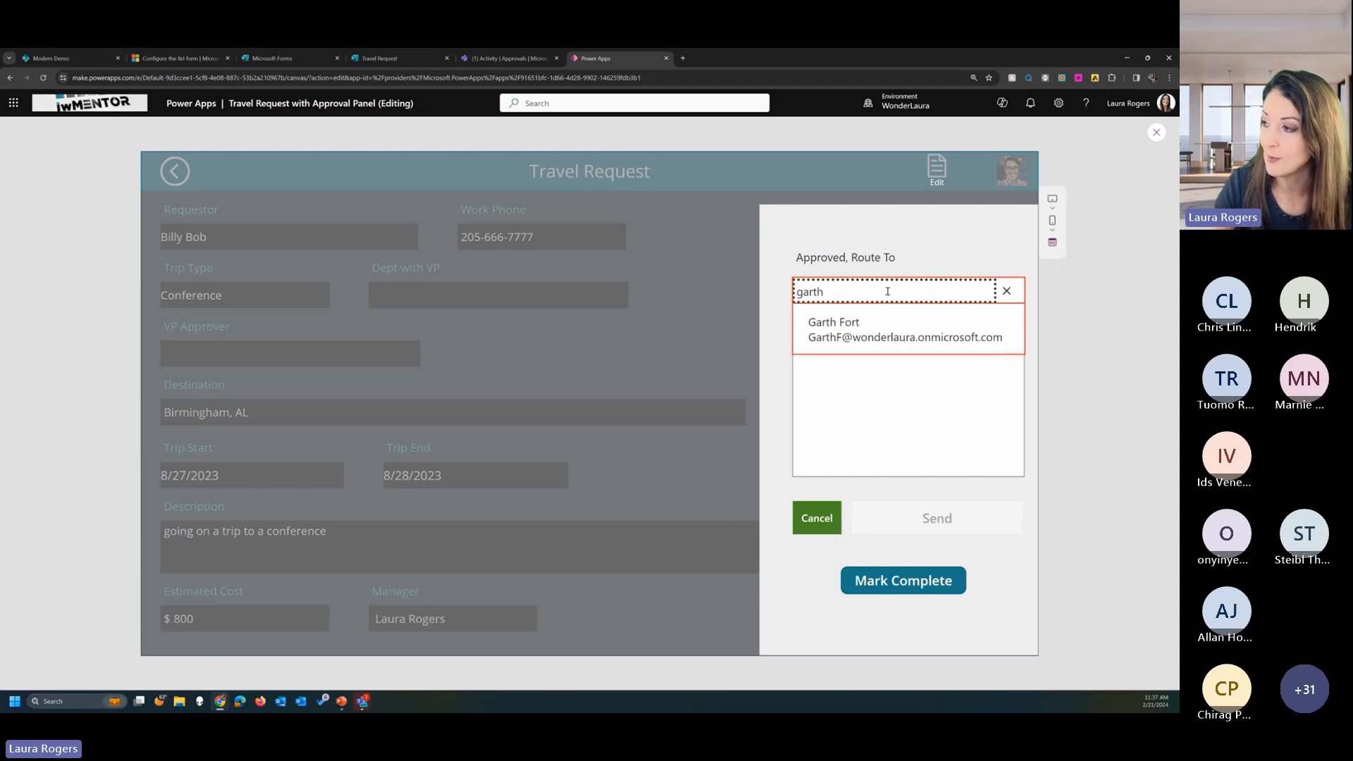
{"action": "left_click", "coordinate": [886, 333]}
{"action": "left_click", "coordinate": [880, 353]}
{"action": "type", "text": "for you"}
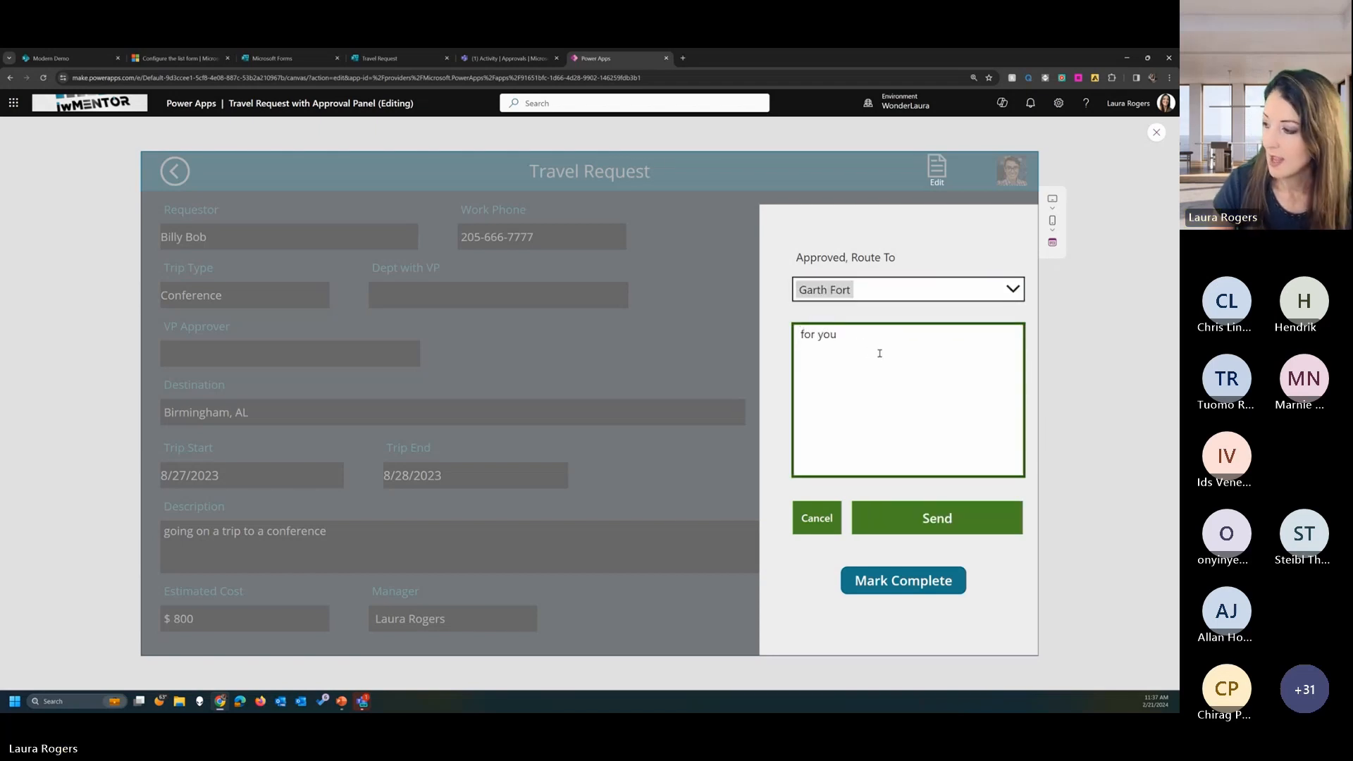
{"action": "left_click", "coordinate": [937, 519]}
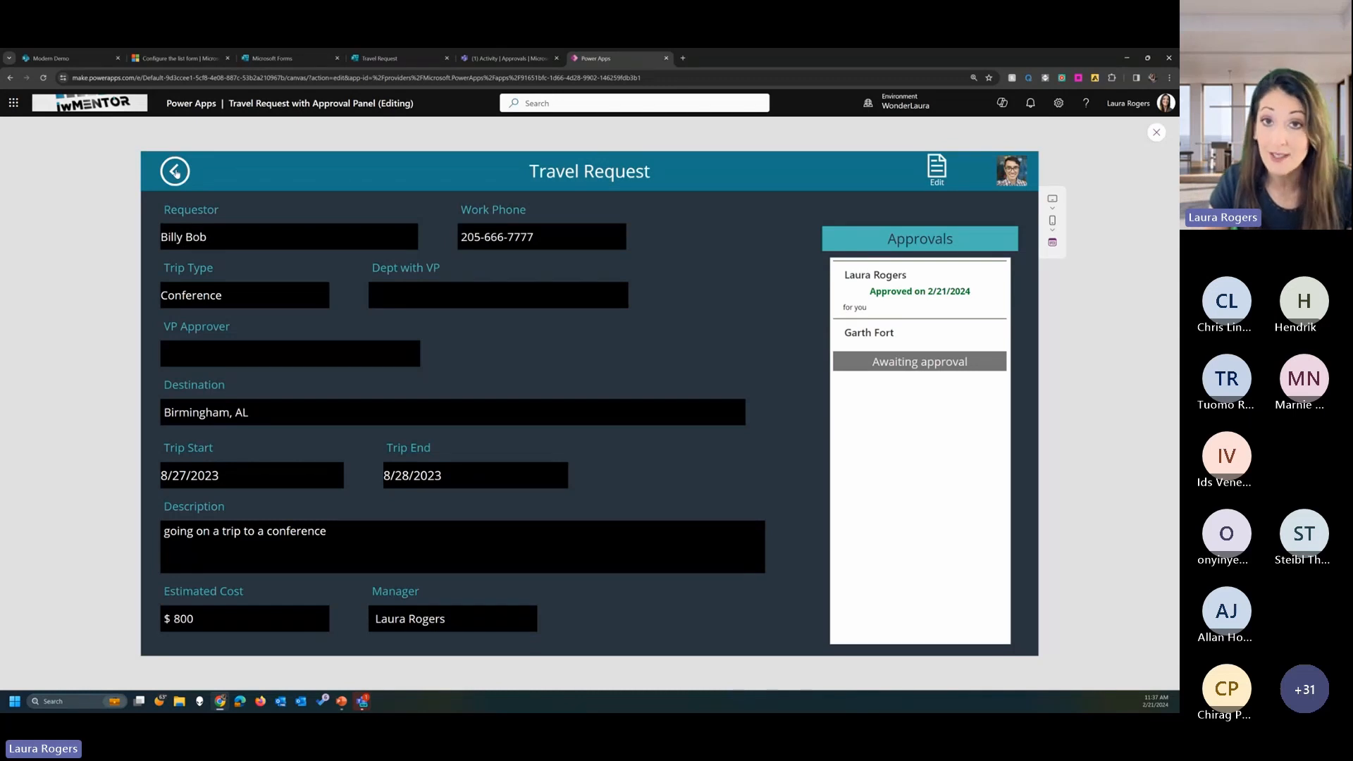
Exit the preview and look through the app's screens from scrWelcome to scrMyTasks, returning to scrTravelForm.
{"action": "left_click", "coordinate": [175, 172]}
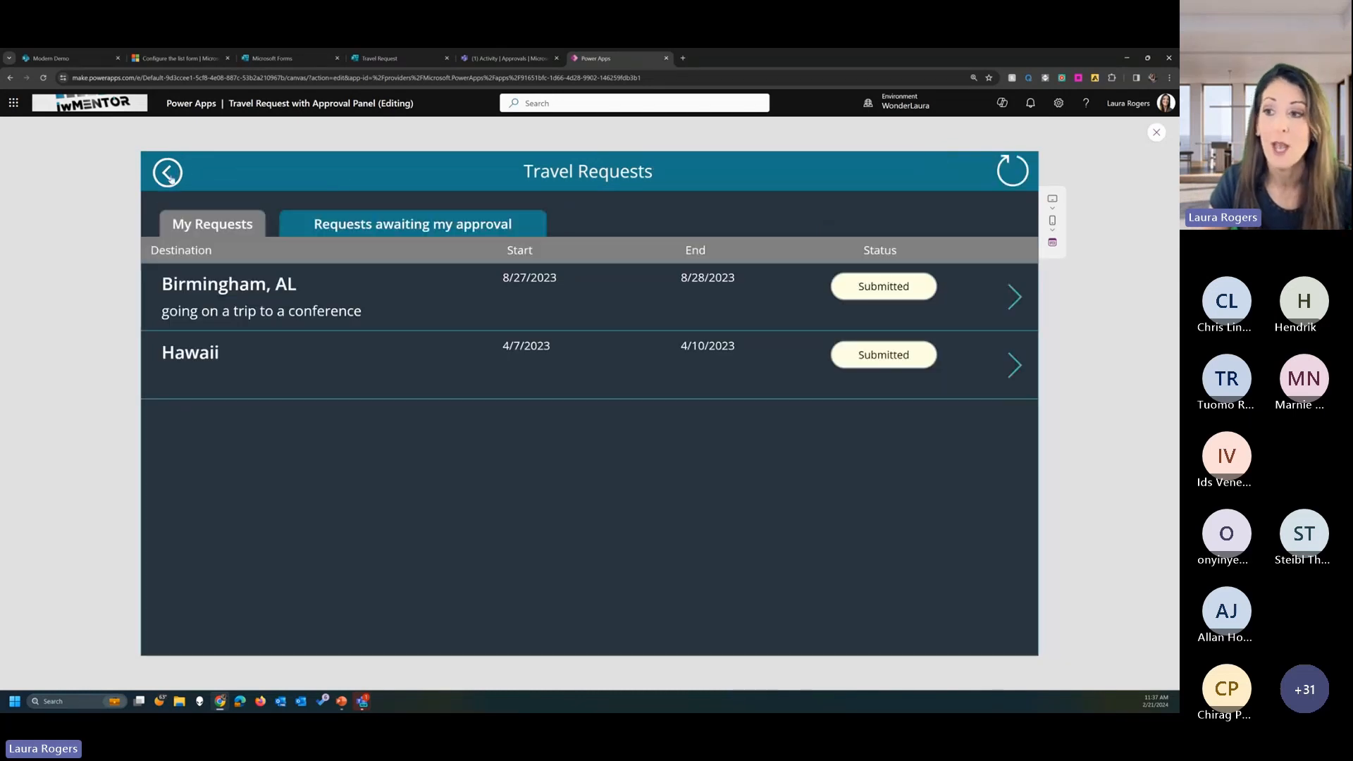
{"action": "left_click", "coordinate": [1156, 133]}
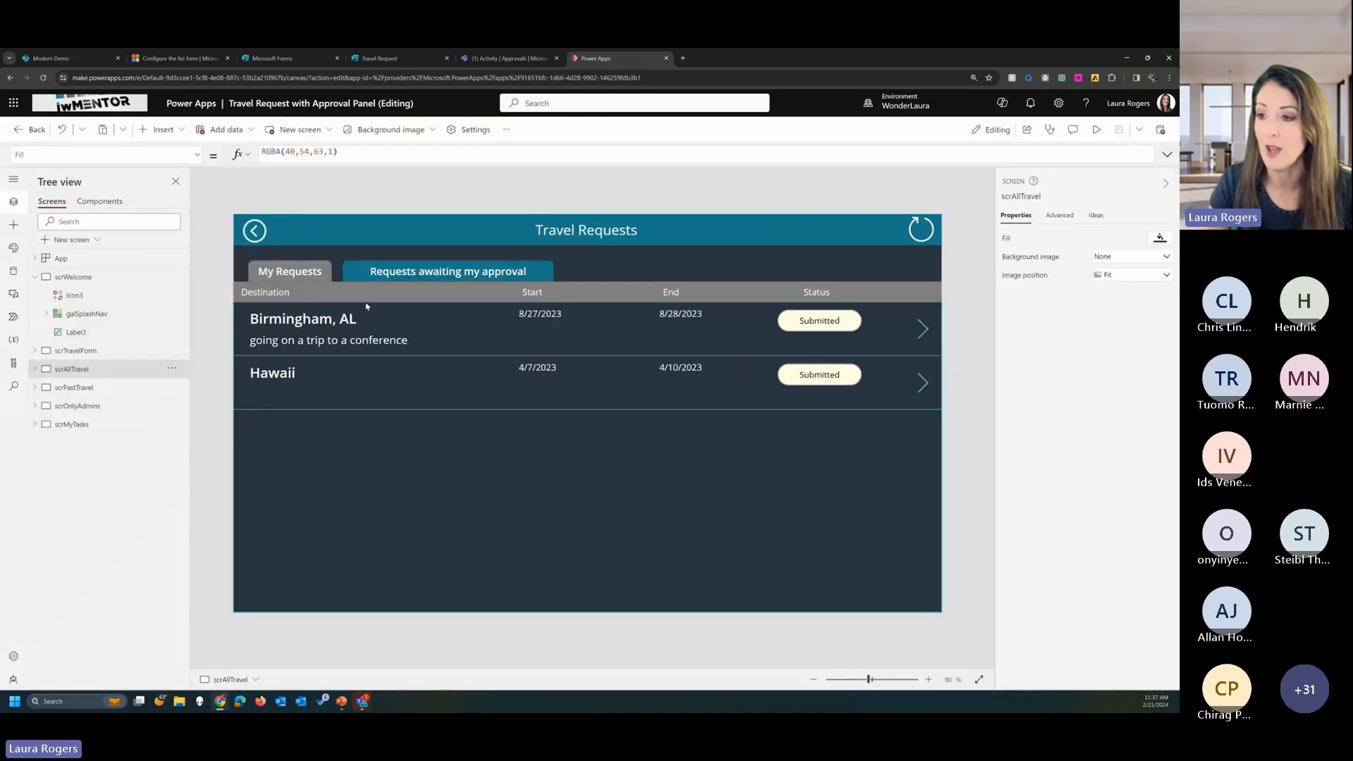
{"action": "left_click", "coordinate": [111, 279]}
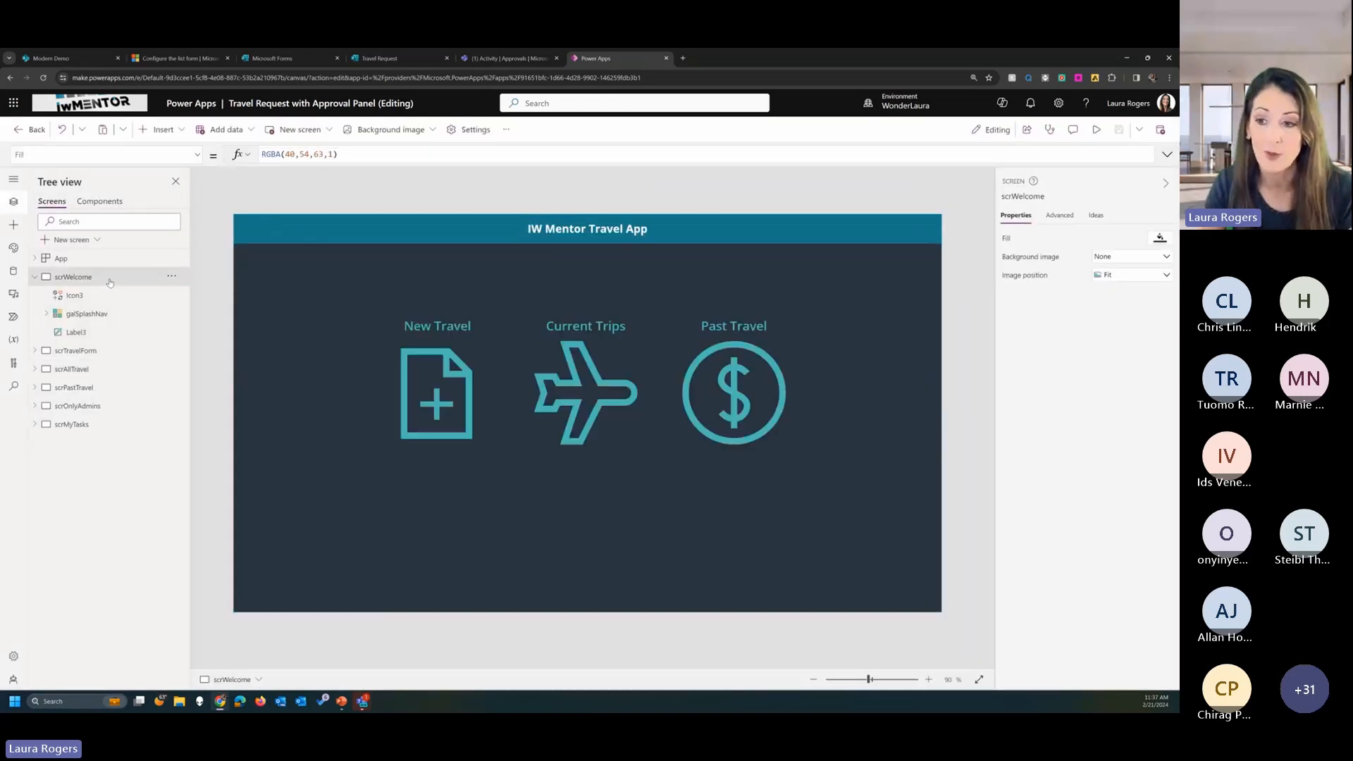
{"action": "left_click", "coordinate": [76, 351]}
{"action": "left_click", "coordinate": [88, 372]}
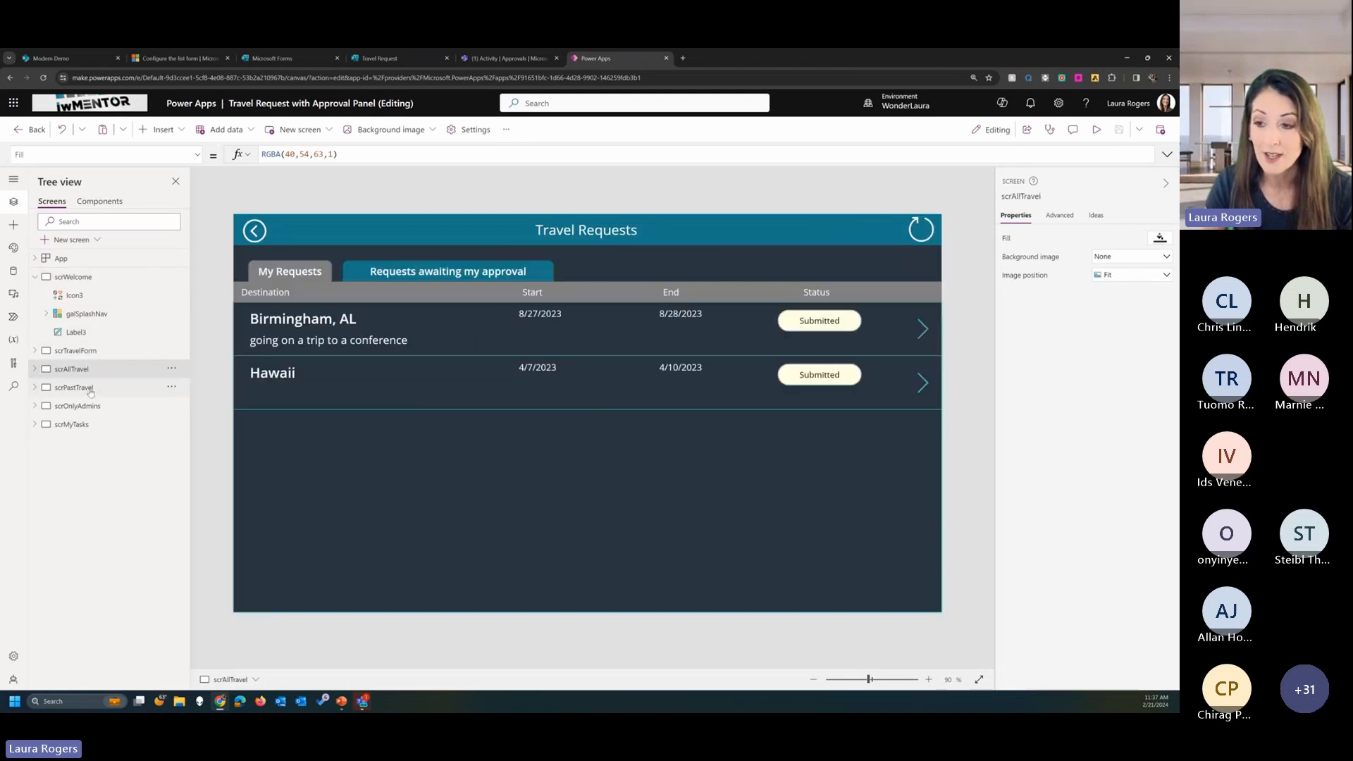
{"action": "left_click", "coordinate": [88, 390]}
{"action": "left_click", "coordinate": [96, 410]}
{"action": "left_click", "coordinate": [78, 425]}
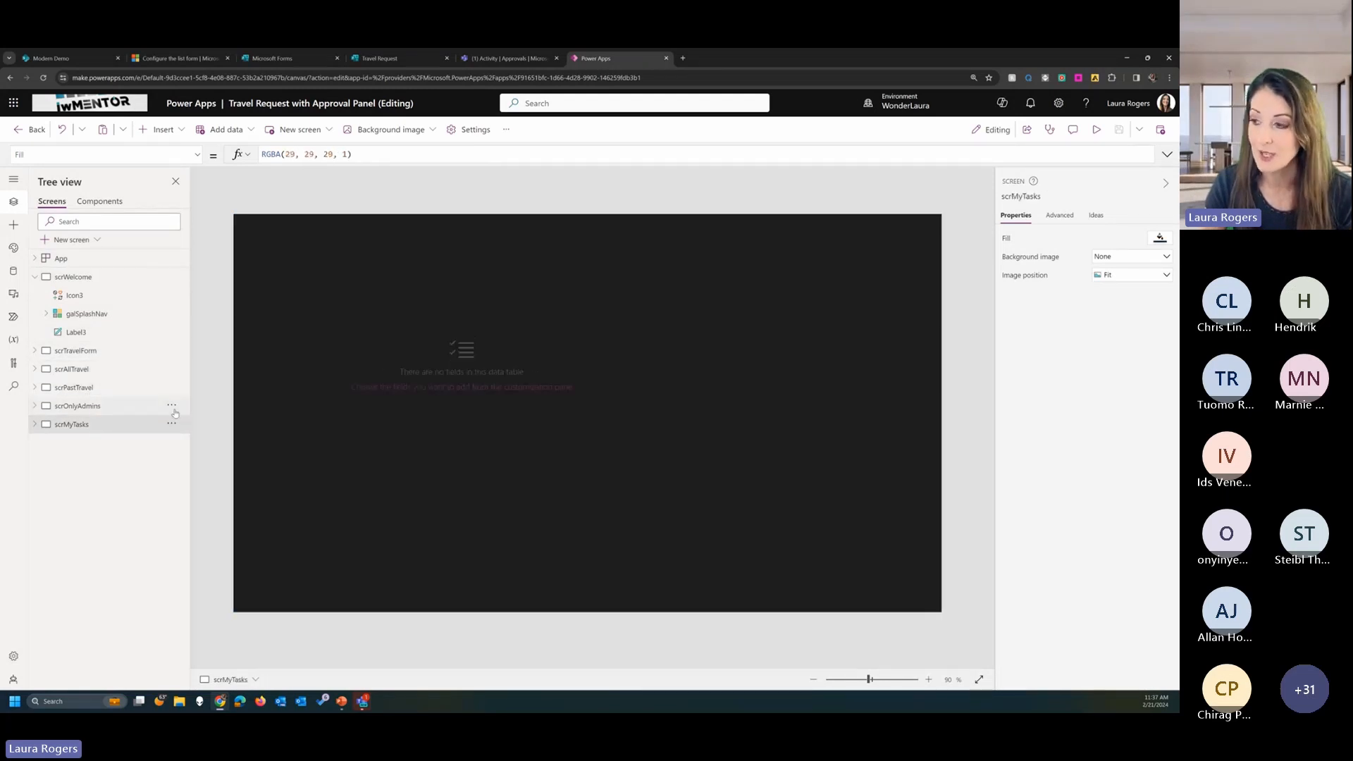
{"action": "left_click", "coordinate": [108, 350]}
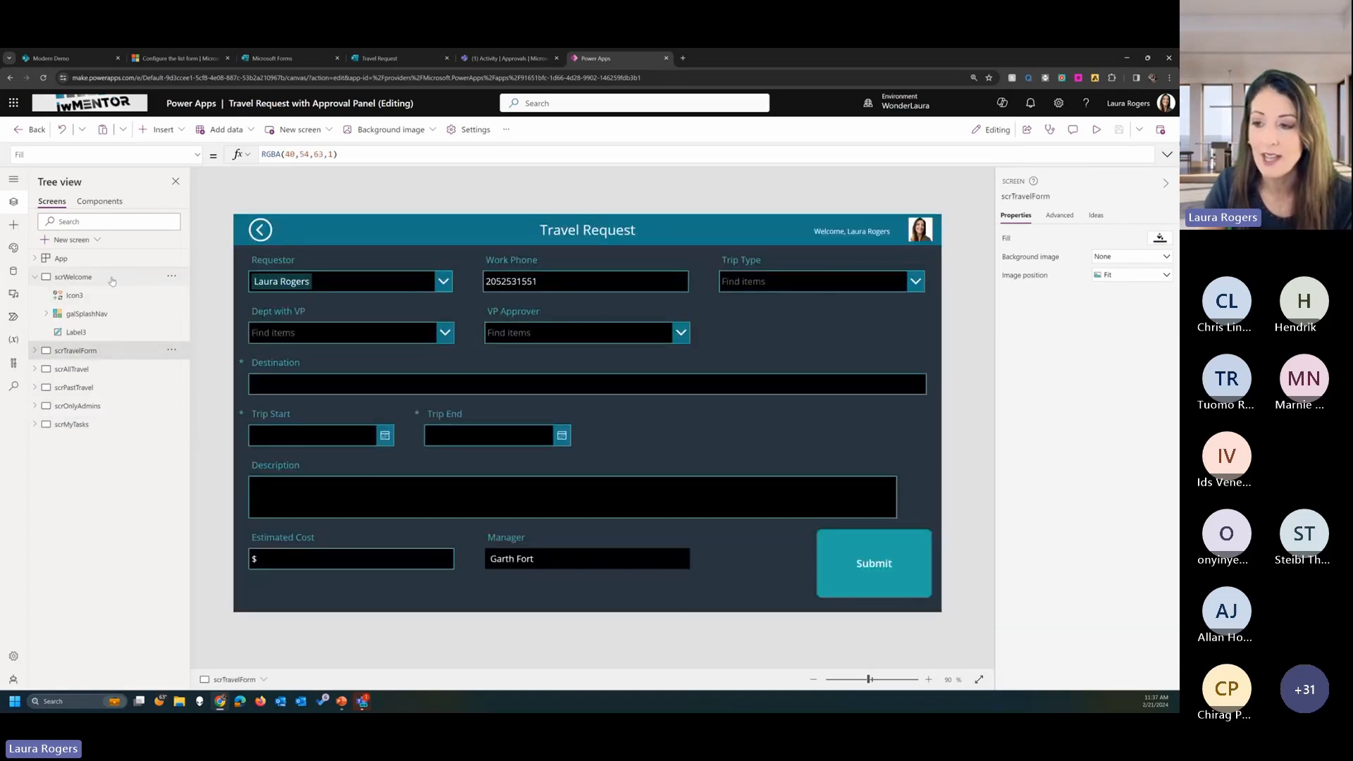
Examine the App object's full OnStart formula in an enlarged formula bar, and collapse it again.
{"action": "left_click", "coordinate": [116, 259]}
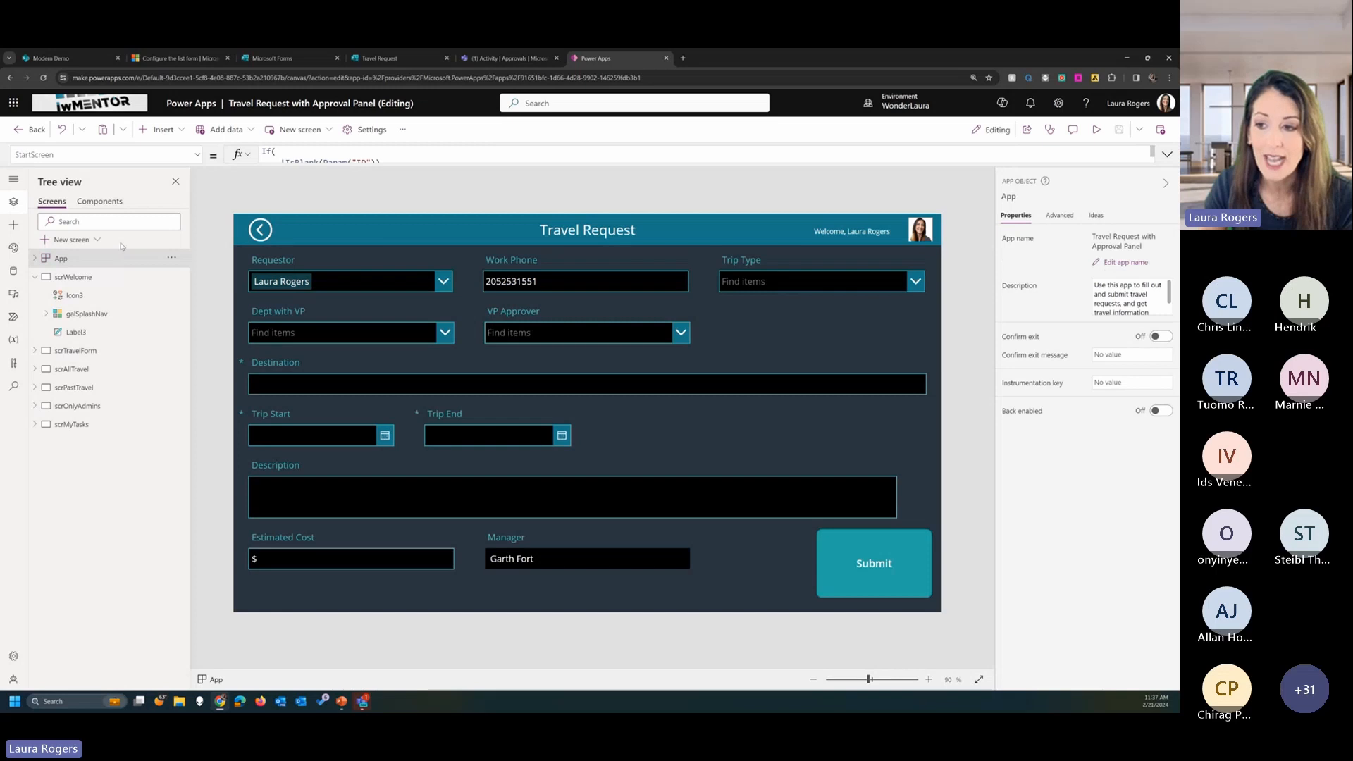
{"action": "left_click", "coordinate": [196, 154]}
{"action": "scroll", "coordinate": [70, 282], "scroll_direction": "down", "scroll_amount": 1}
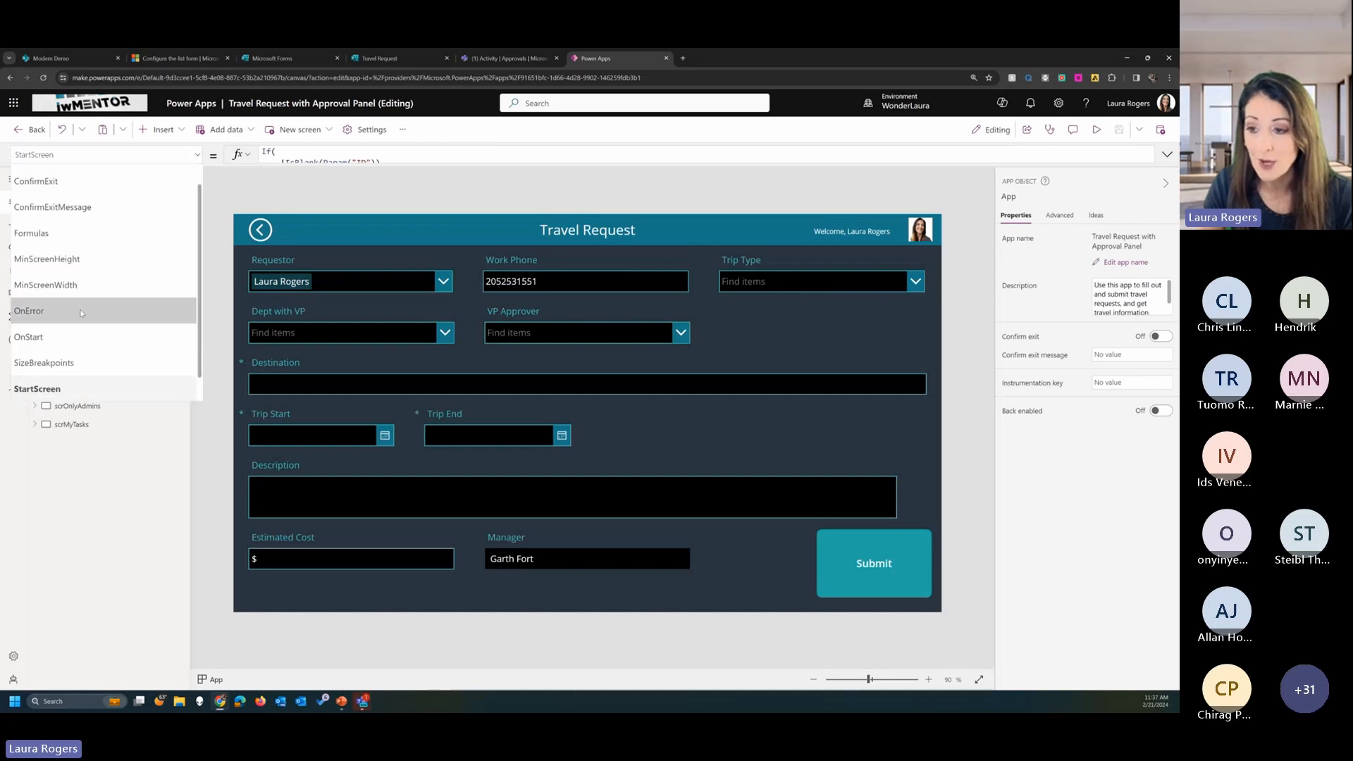
{"action": "left_click", "coordinate": [42, 332]}
{"action": "left_click", "coordinate": [1167, 154]}
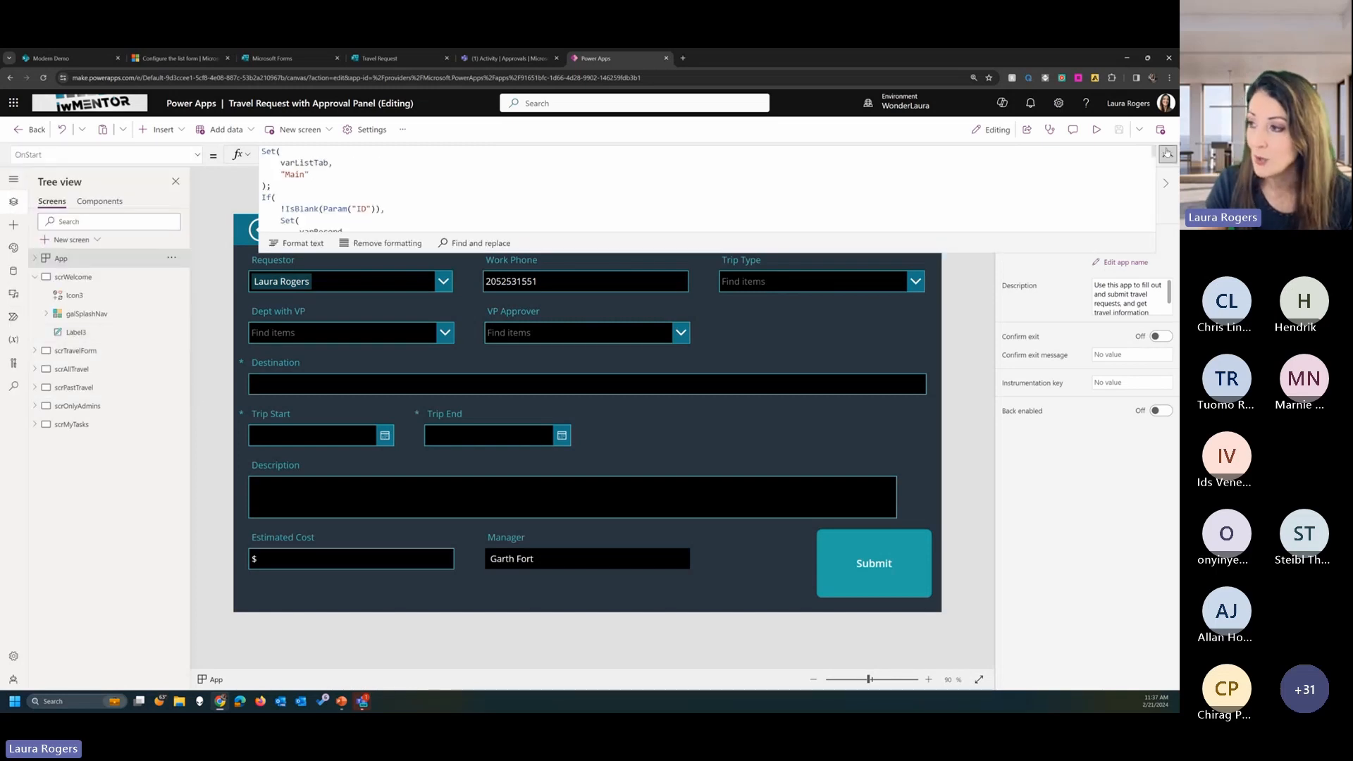
{"action": "left_click_drag", "start_coordinate": [568, 251], "coordinate": [544, 543]}
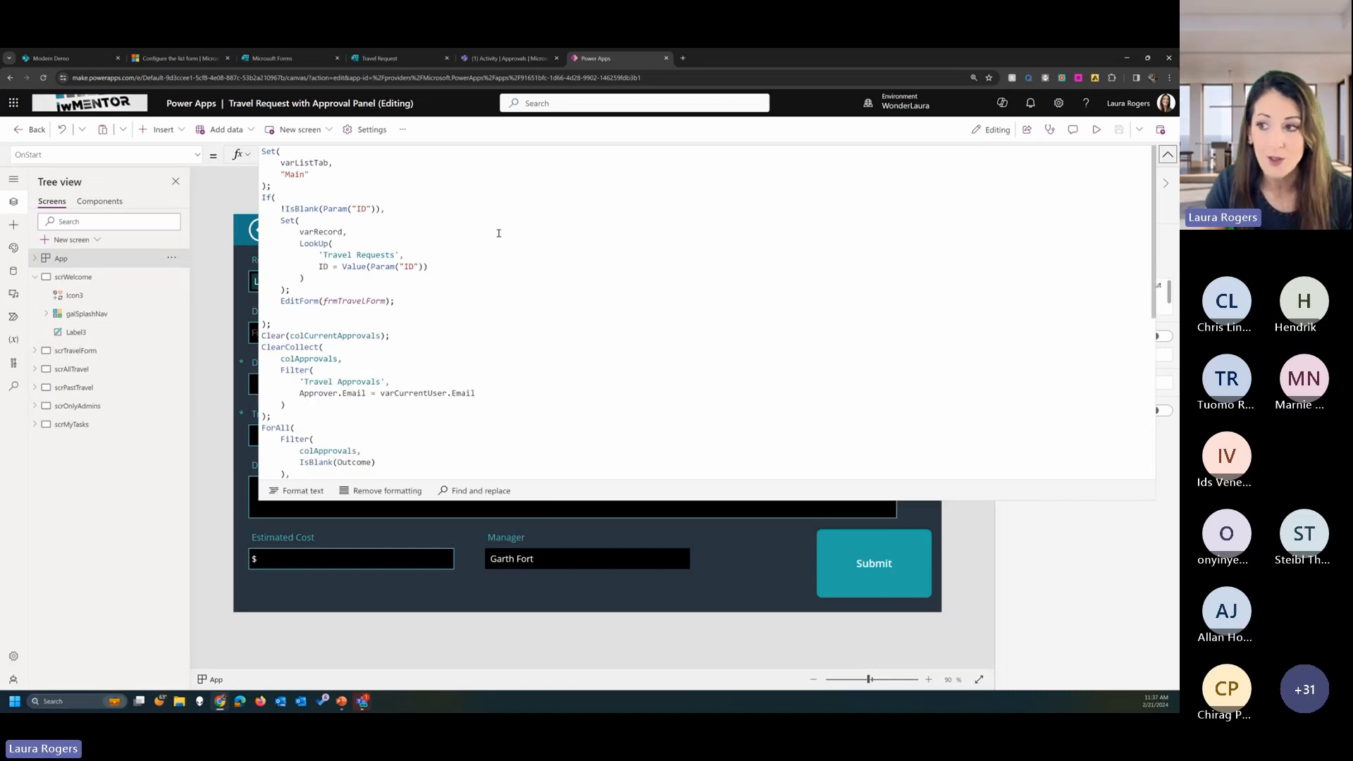
{"action": "scroll", "coordinate": [395, 214], "scroll_direction": "down", "scroll_amount": 5}
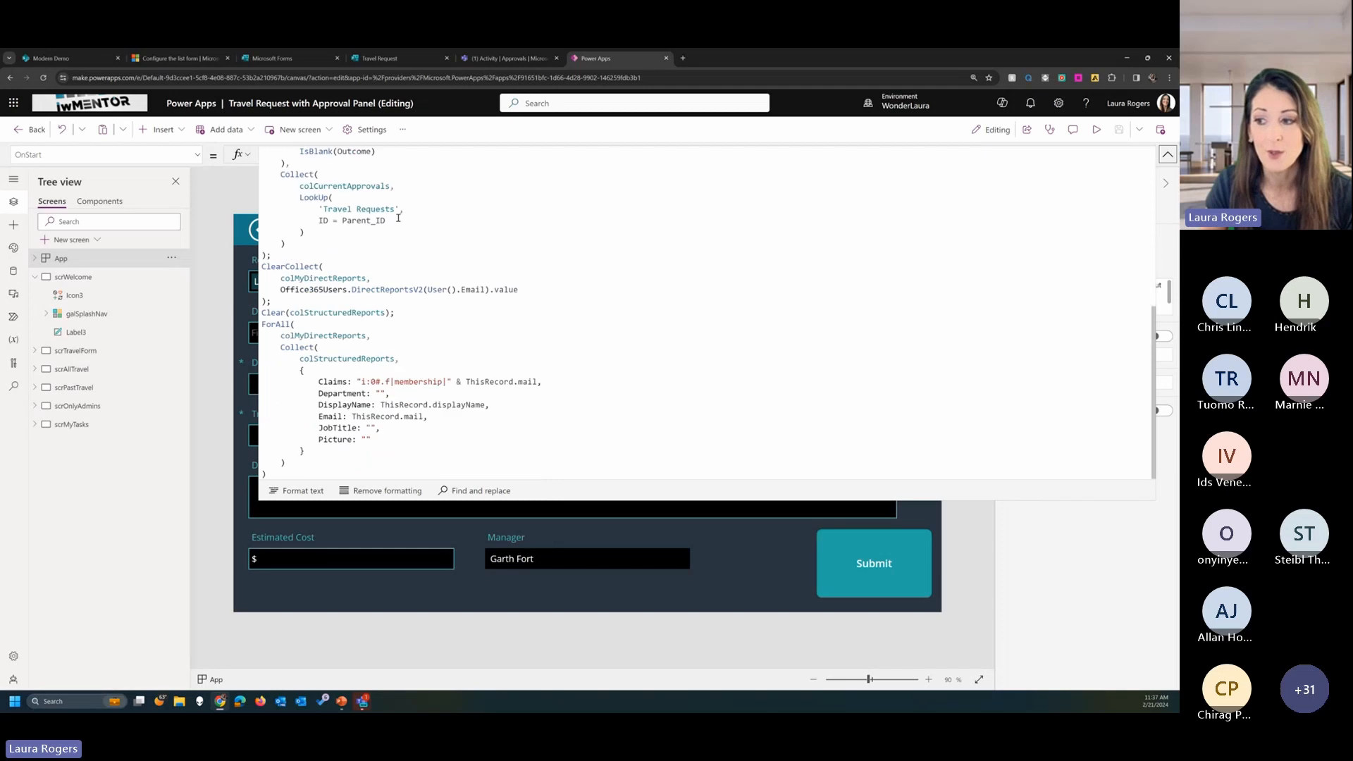
{"action": "left_click", "coordinate": [1167, 154]}
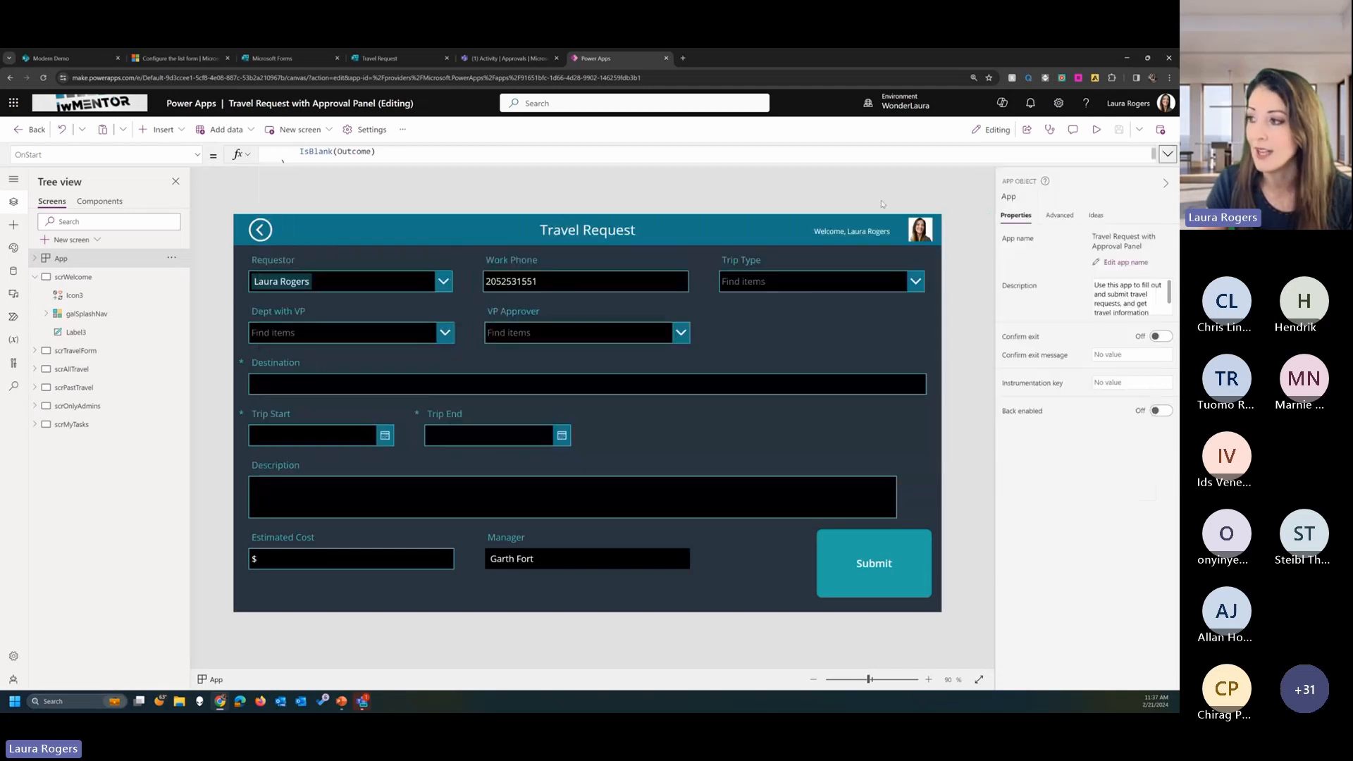
Inspect the Requestor card on the travel form screen, and switch to the PowerPoint slide show at the In Summary slide.
{"action": "left_click", "coordinate": [365, 284]}
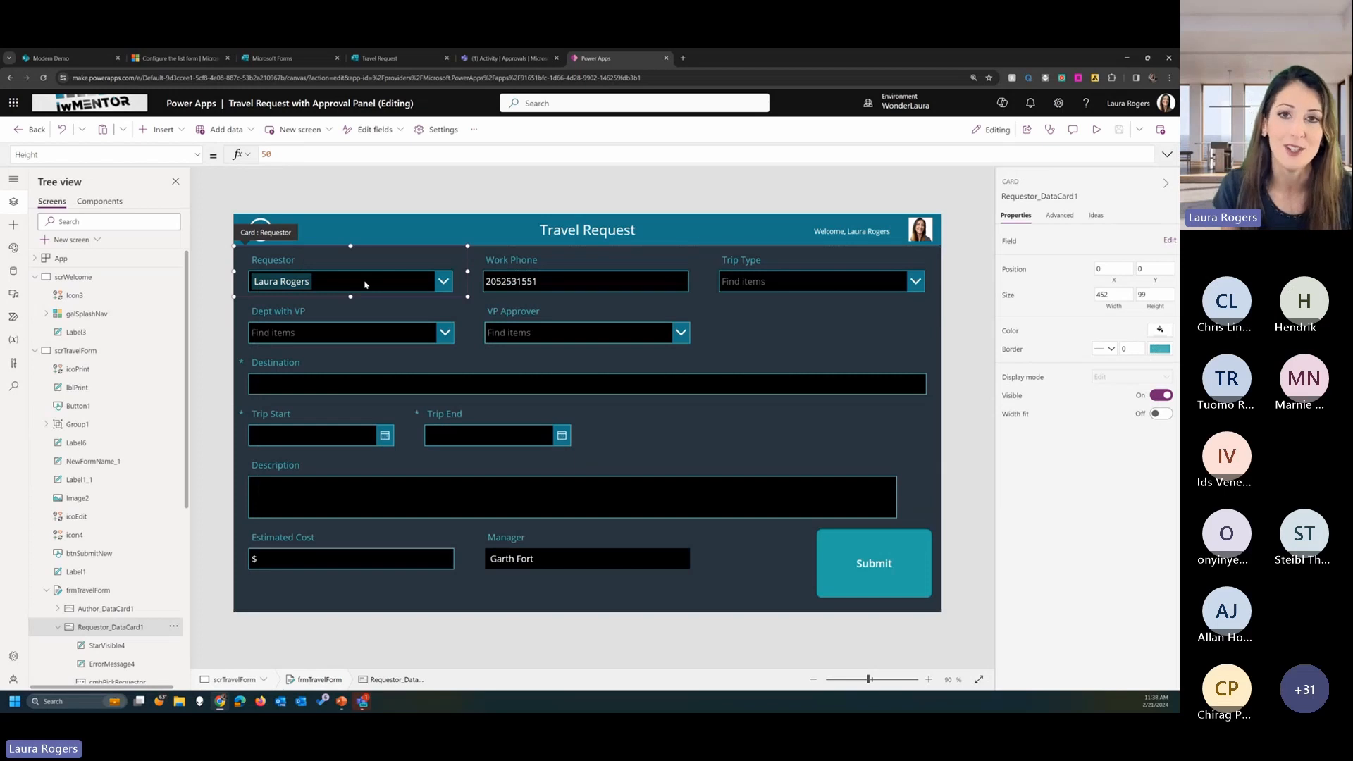
{"action": "left_click", "coordinate": [76, 350]}
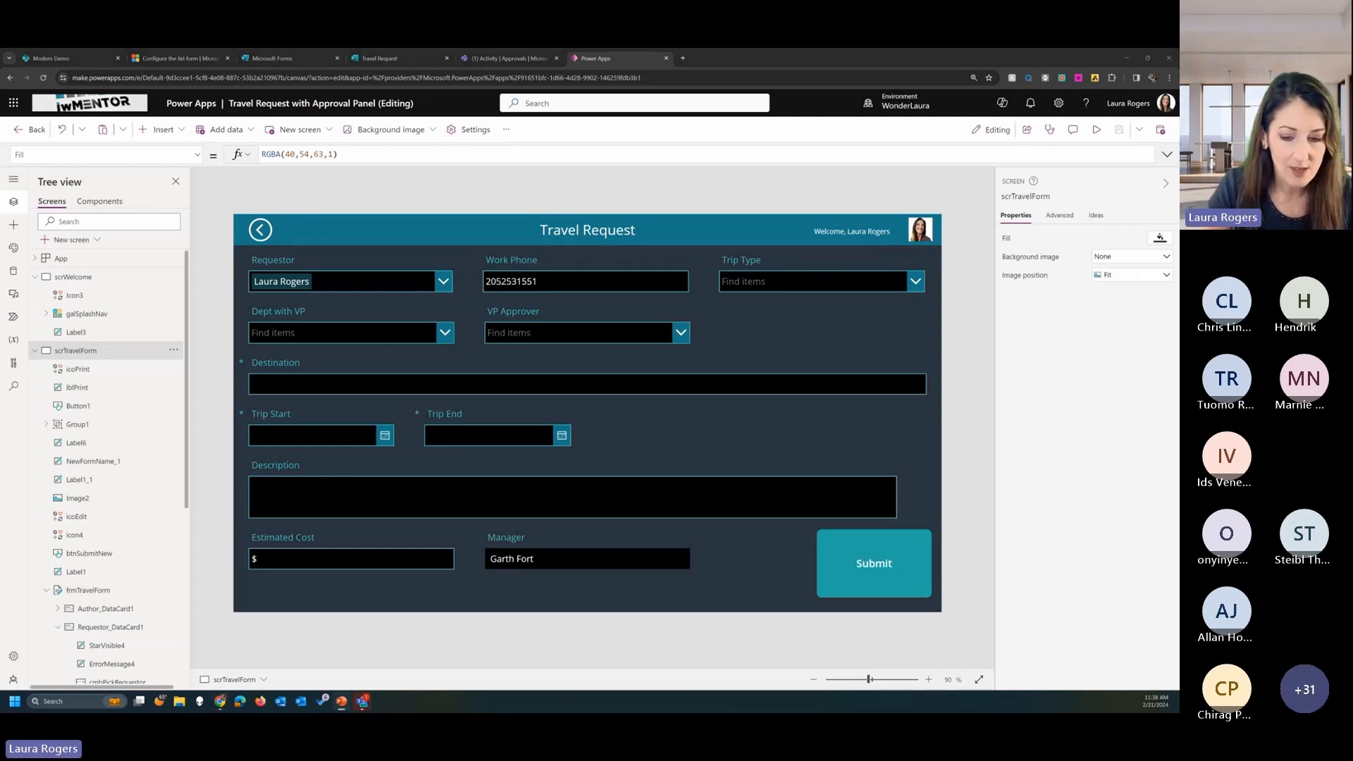
{"action": "key", "text": "shift+F5"}
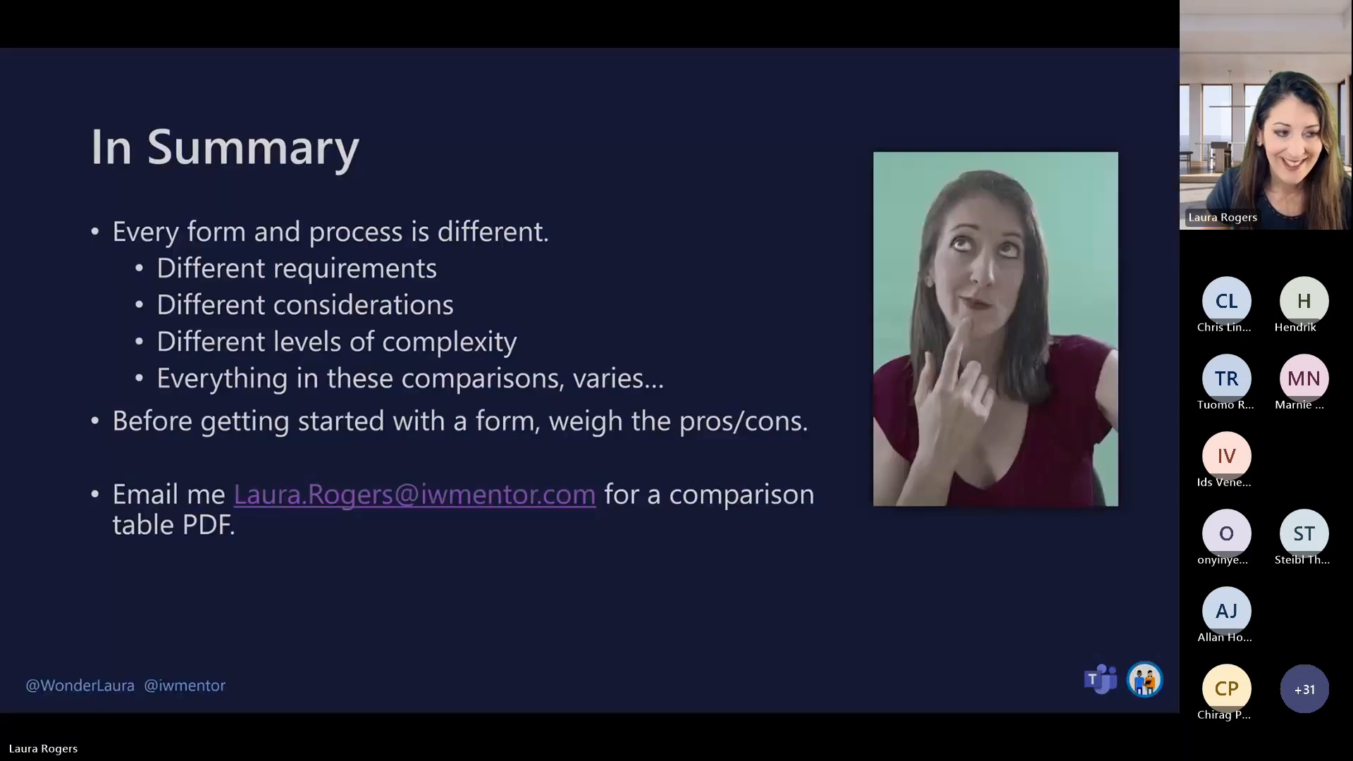